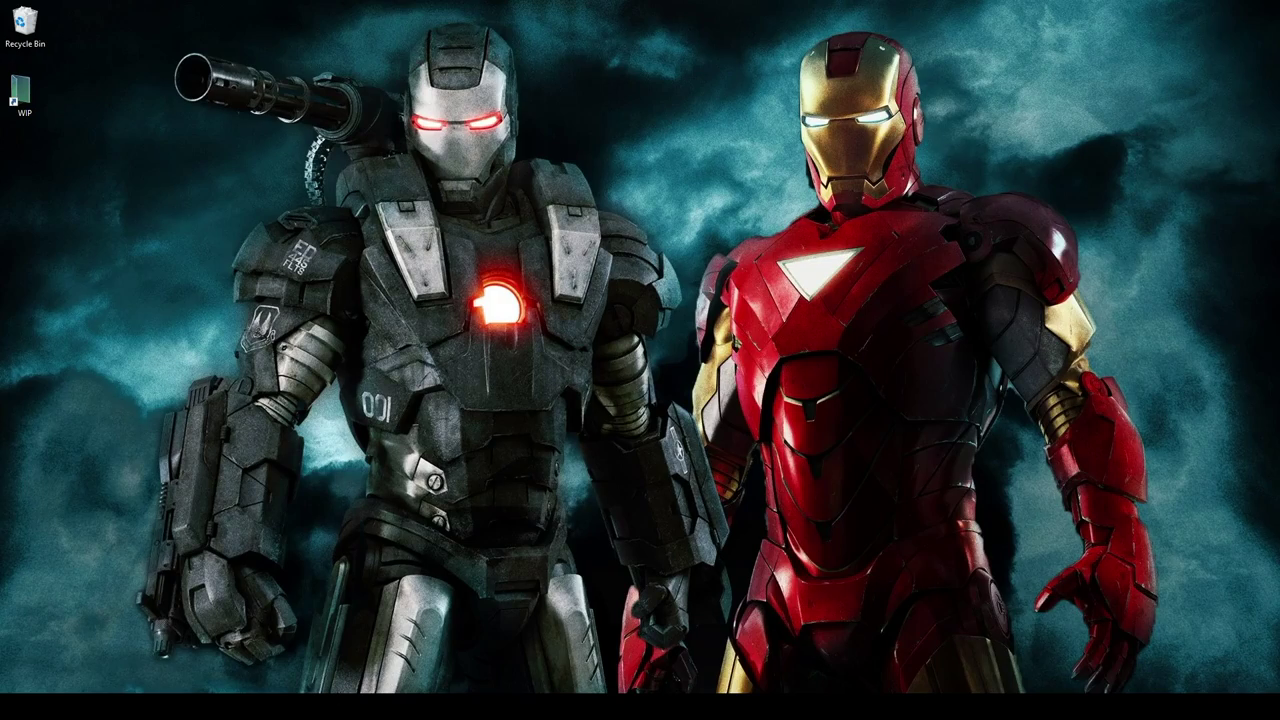
# Look up Macho Man Randy Savage's default pach ID in the WWE 2K16 Files memory sheet.
pyautogui.moveTo(345, 706)
pyautogui.click(345, 706)
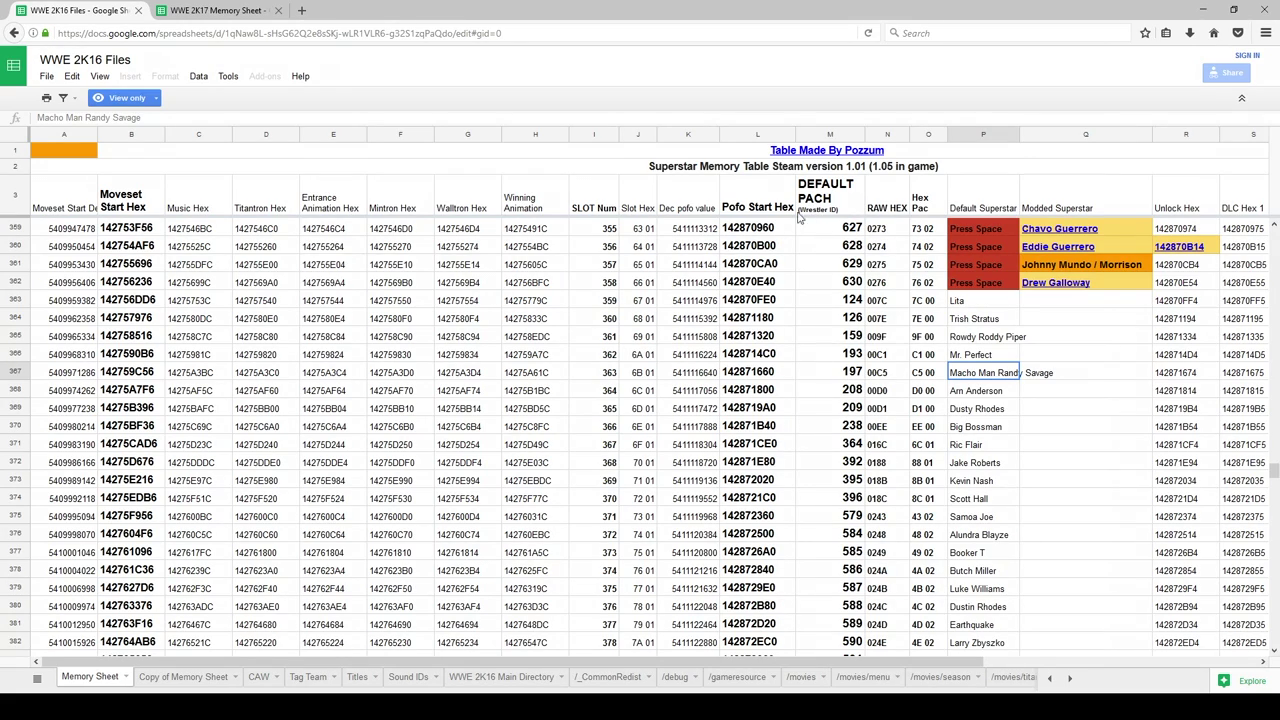
pyautogui.scroll(10, 940, 305)
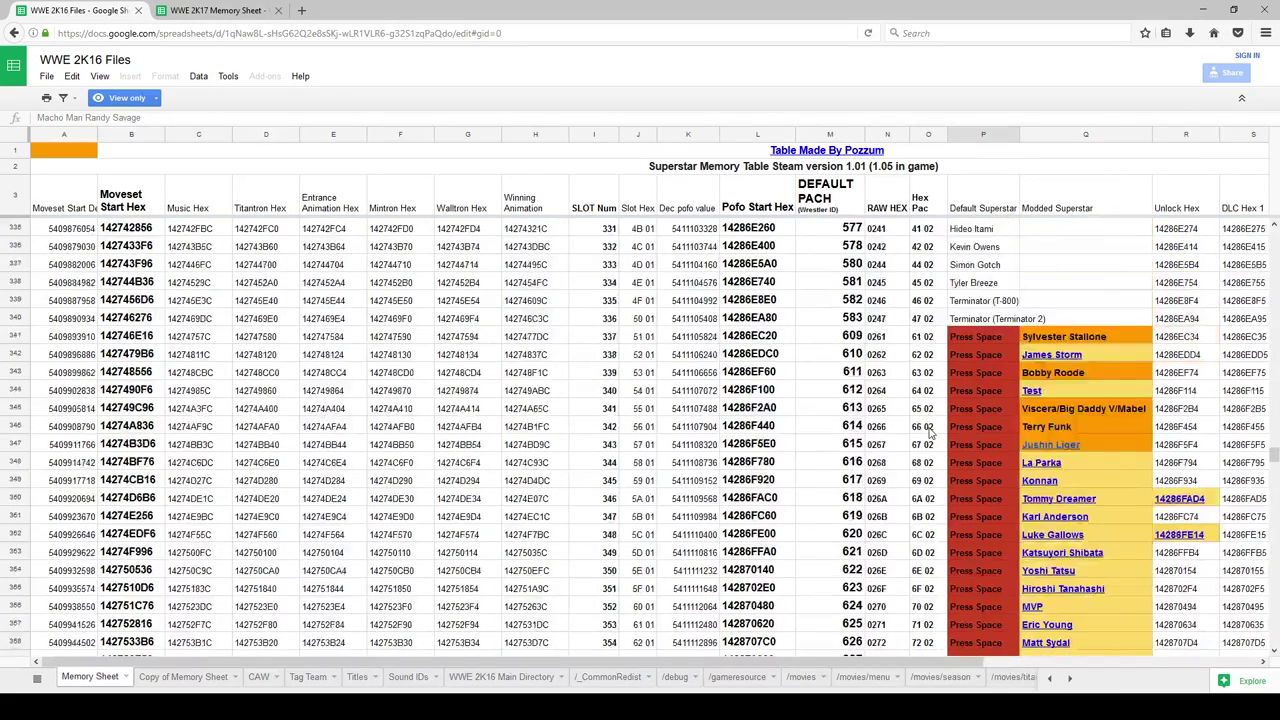
pyautogui.scroll(-10, 930, 432)
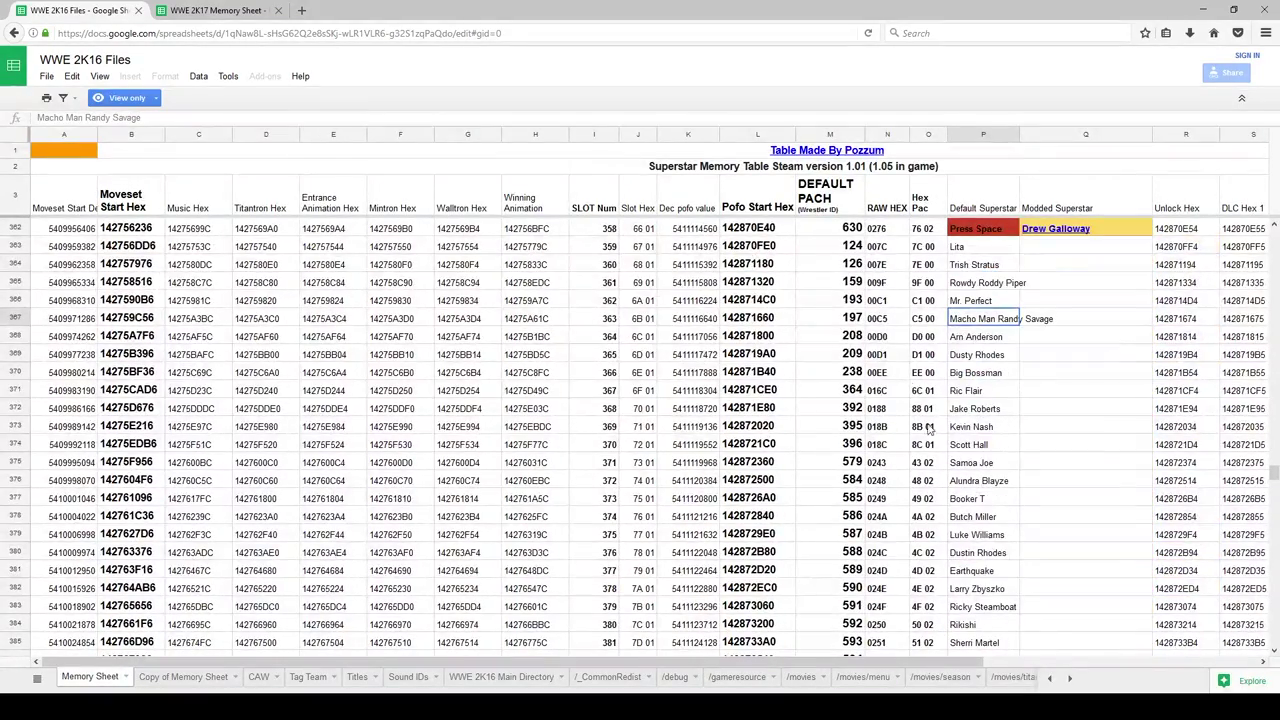
pyautogui.click(849, 319)
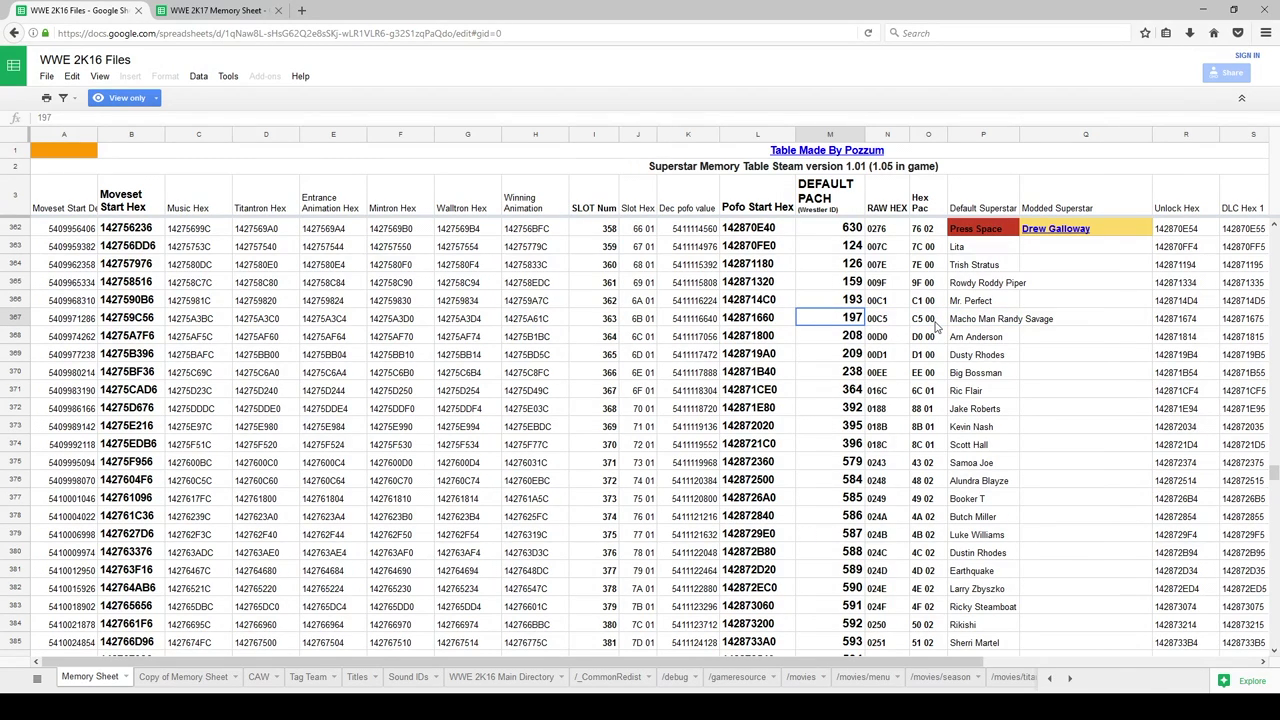
# Compare Macho Man Randy Savage's wrestler ID in the WWE 2K17 Memory Sheet with his 2K16 row, and minimize the browser.
pyautogui.click(238, 18)
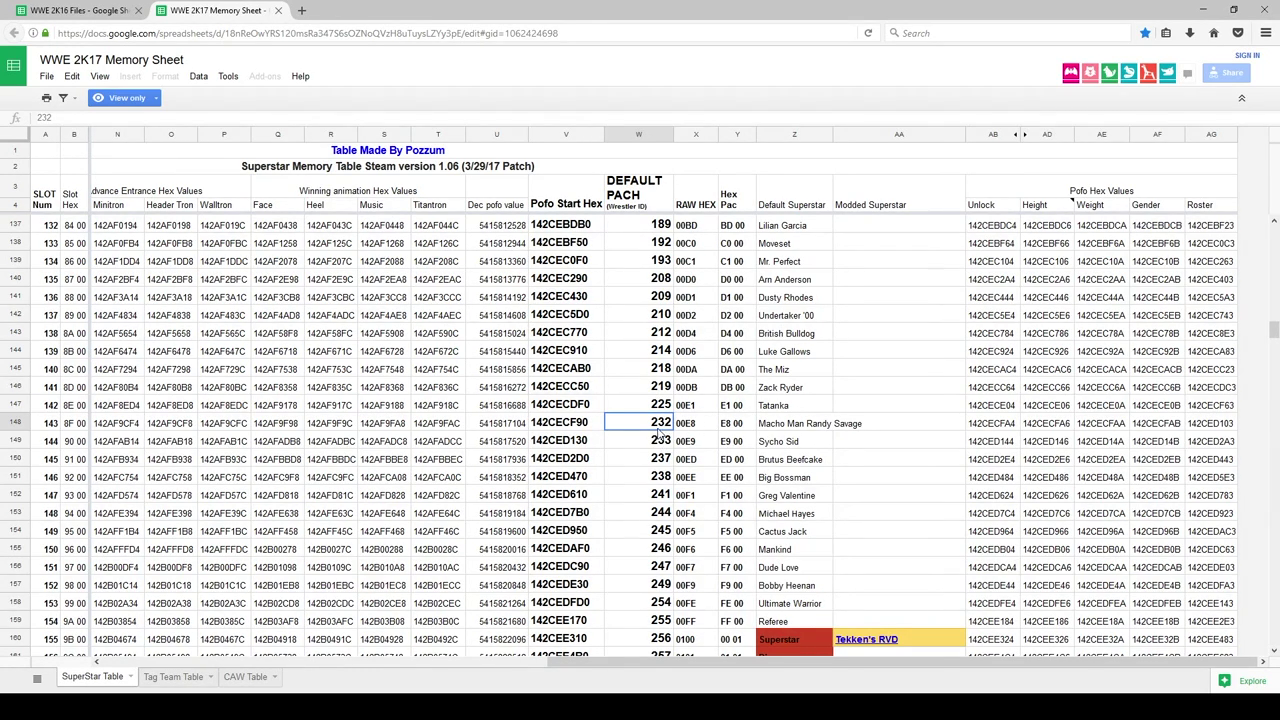
pyautogui.hotkey('ctrl', 'shift', 'Tab')
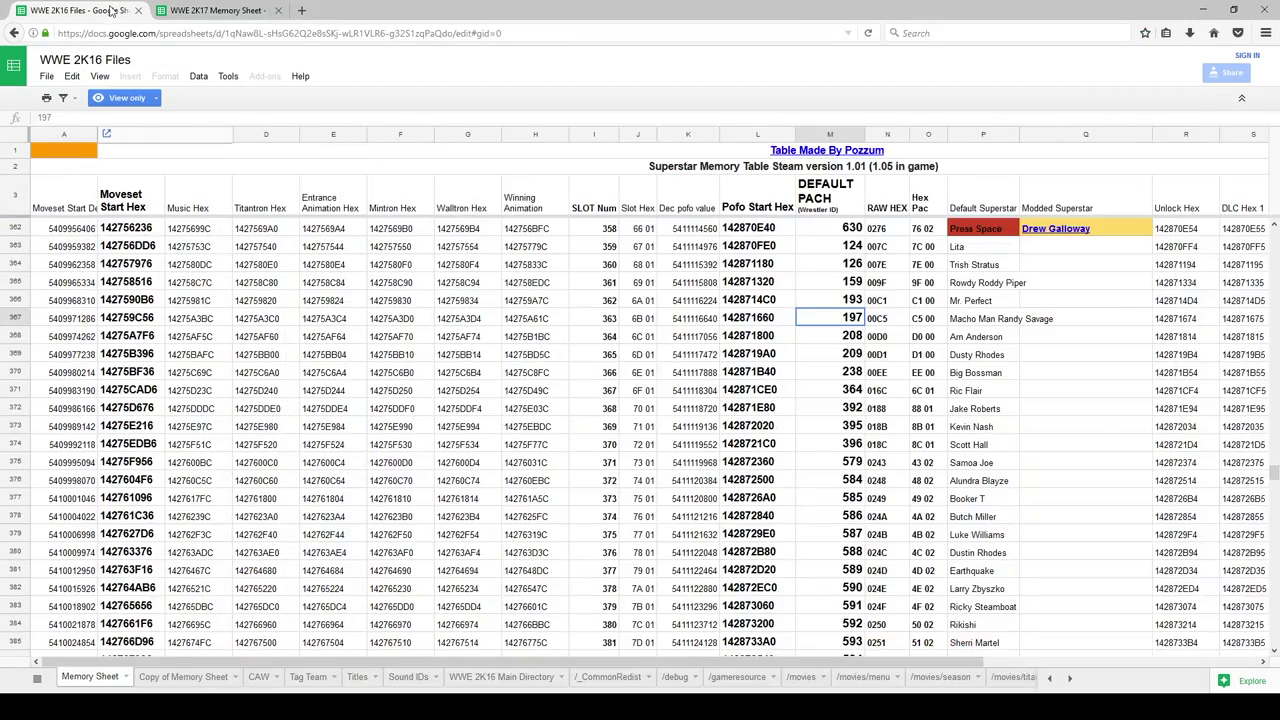
pyautogui.moveTo(830, 320); pyautogui.dragTo(972, 322)
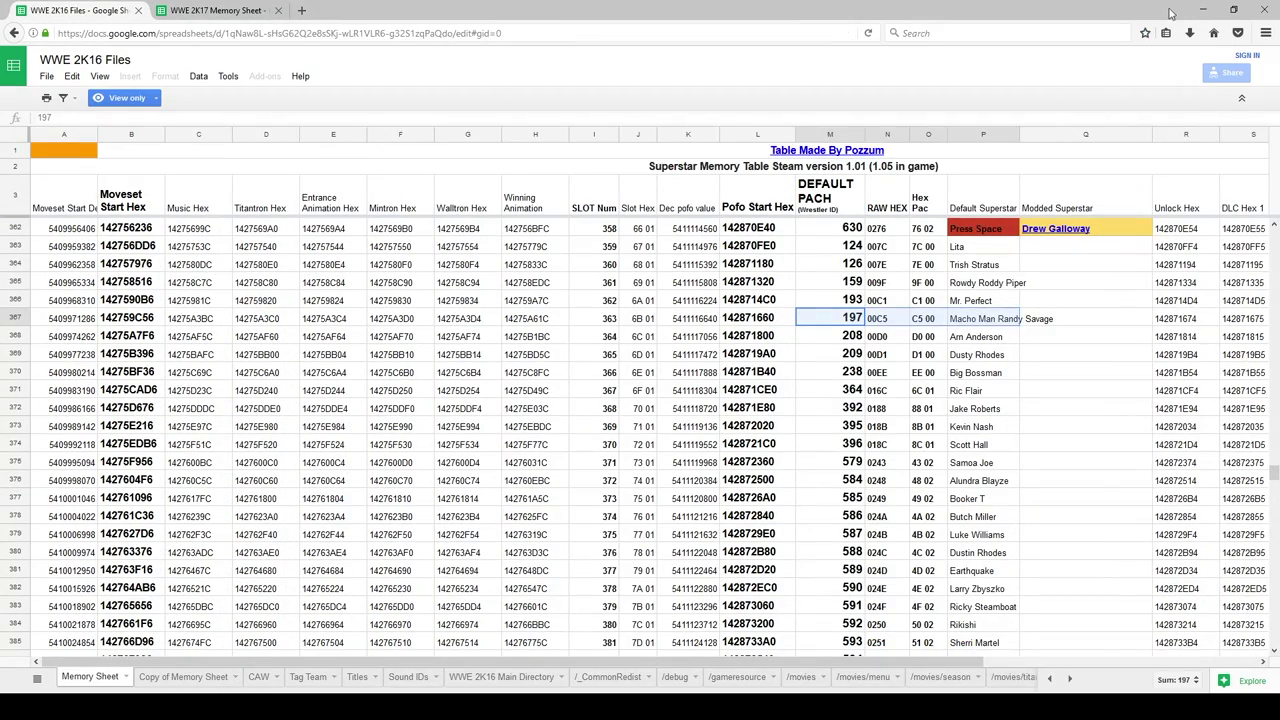
pyautogui.click(1202, 9)
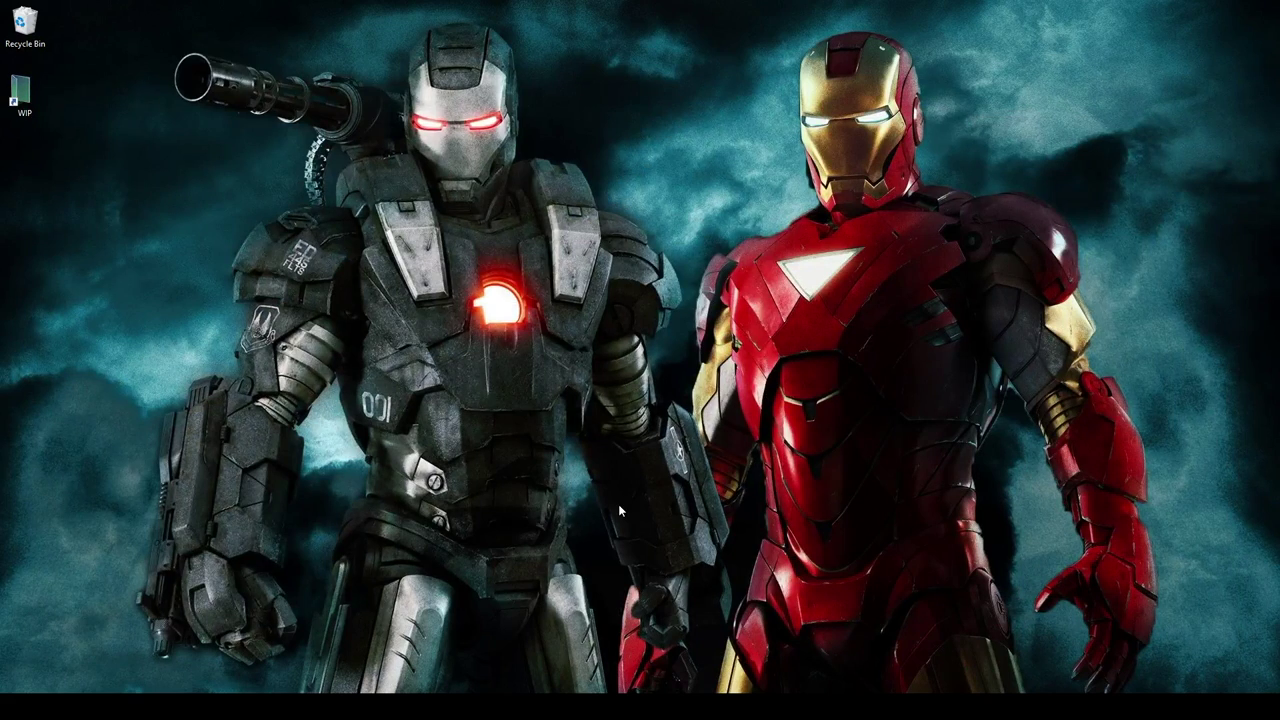
# Open the pac\ch folder of the WWE2K16 installation under steamapps\common in File Explorer.
pyautogui.press('super+e')
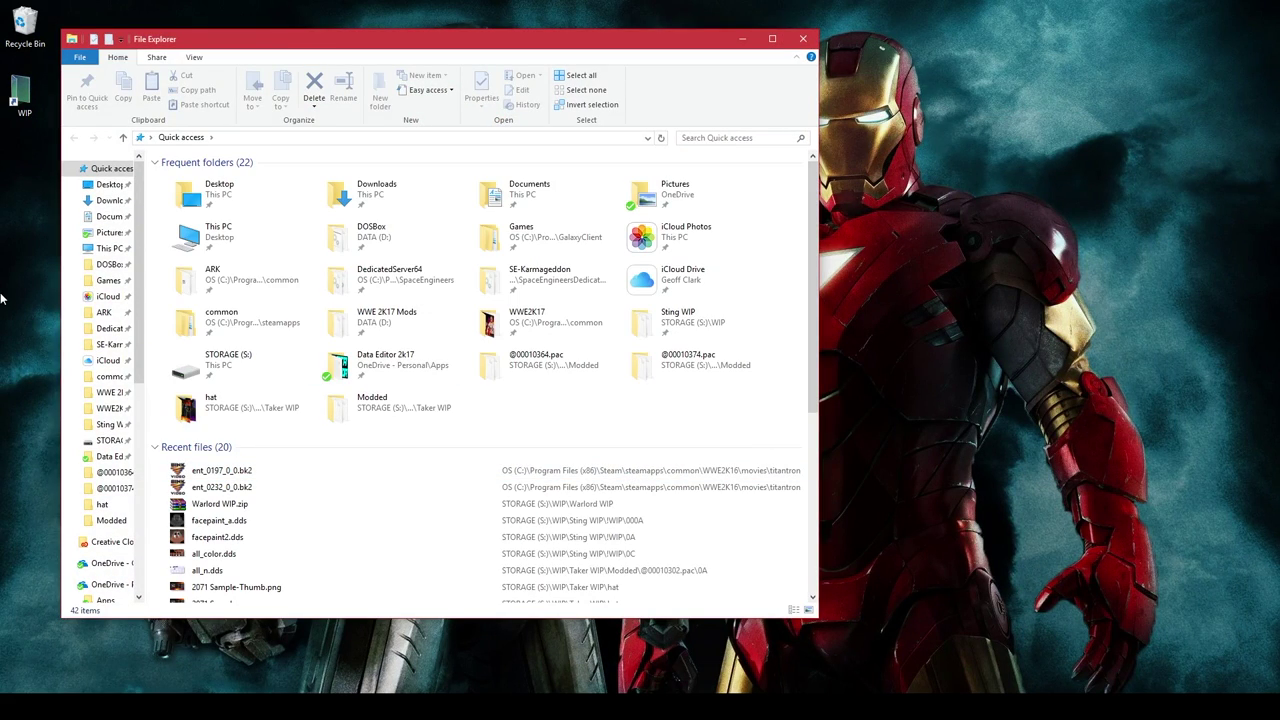
pyautogui.click(112, 408)
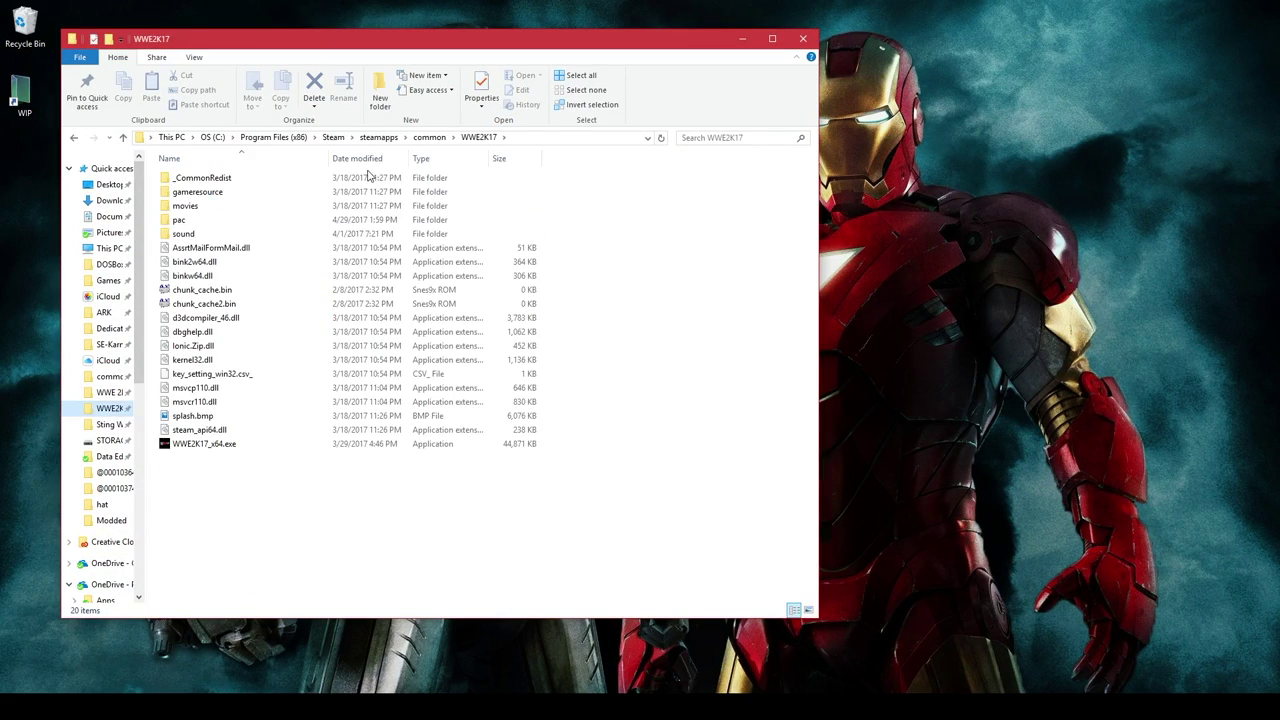
pyautogui.click(428, 137)
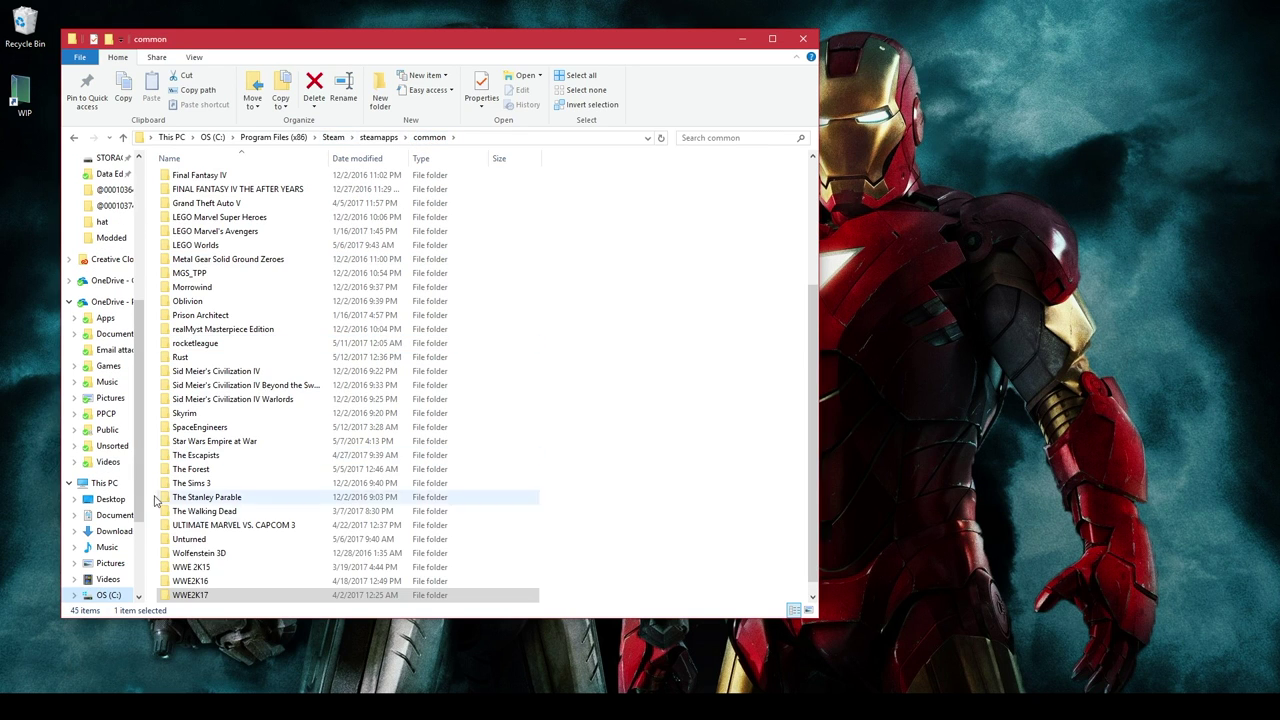
pyautogui.doubleClick(190, 581)
pyautogui.click(218, 238)
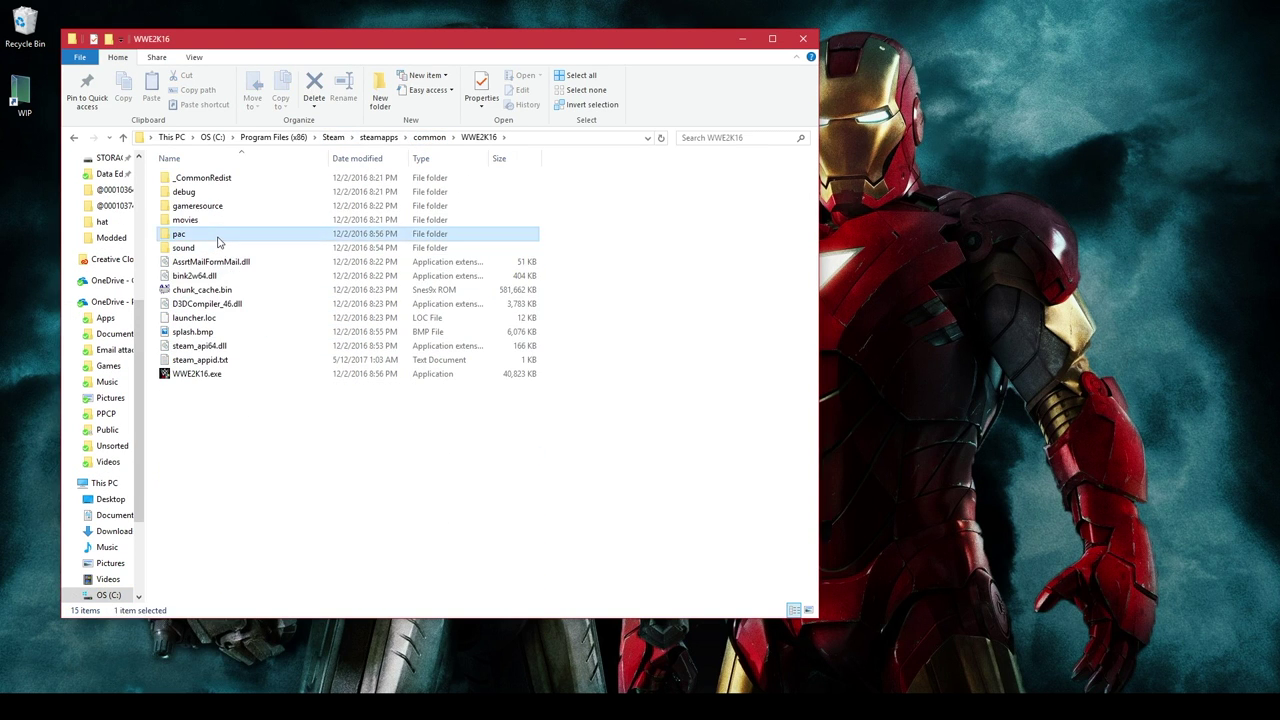
pyautogui.doubleClick(218, 238)
pyautogui.doubleClick(222, 248)
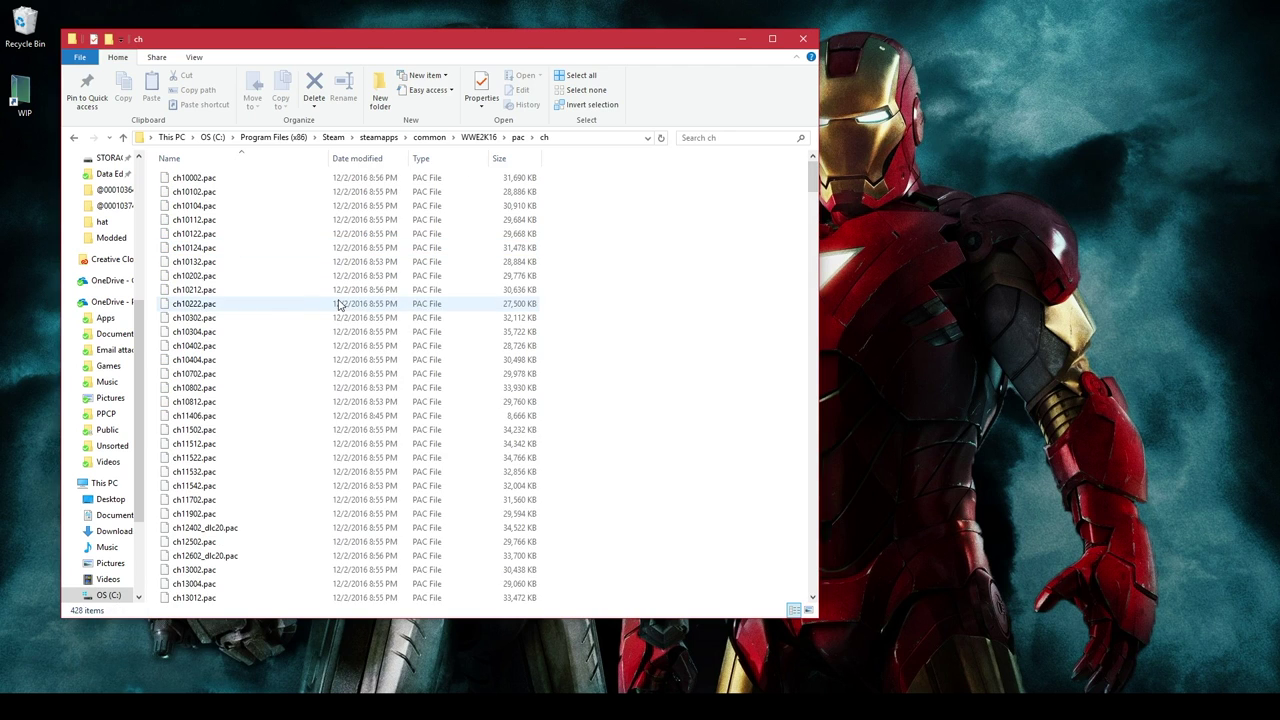
# Copy the files ch19702_dlc40.pac and ch19704_dlc40.pac from the WWE2K16 ch folder.
pyautogui.scroll(-9, 330, 400)
pyautogui.click(292, 458)
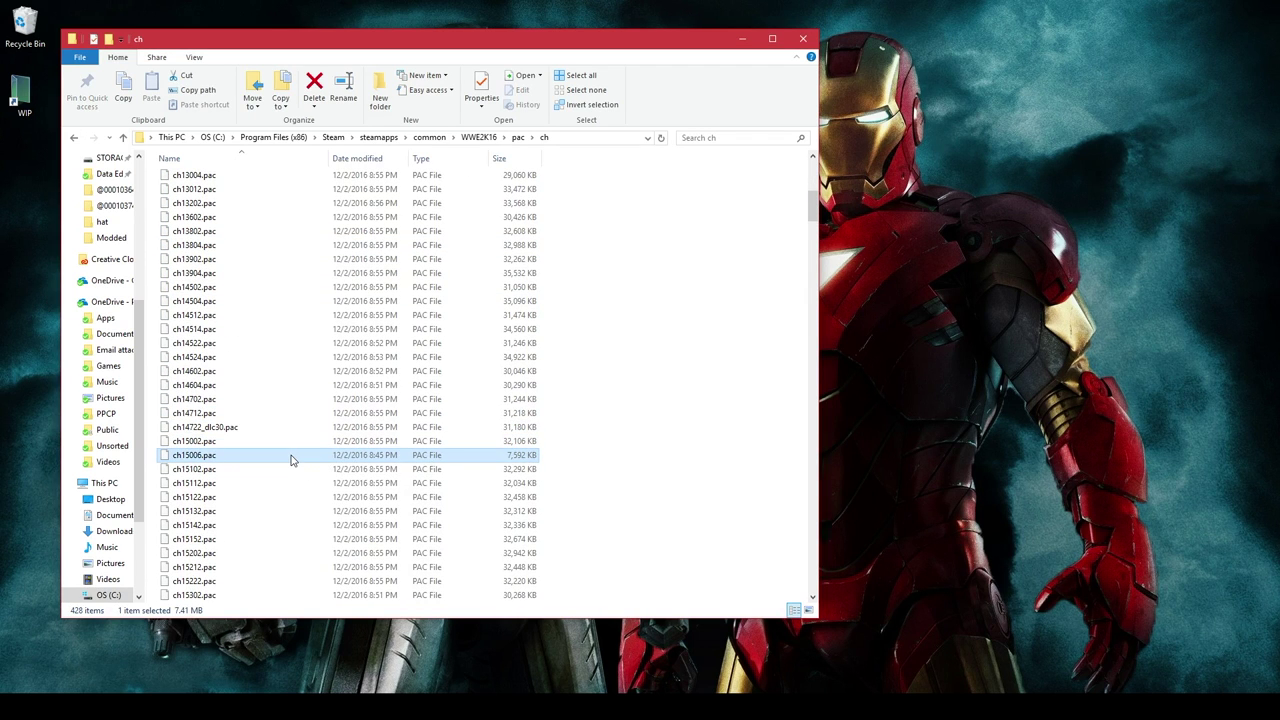
pyautogui.write('ch197')
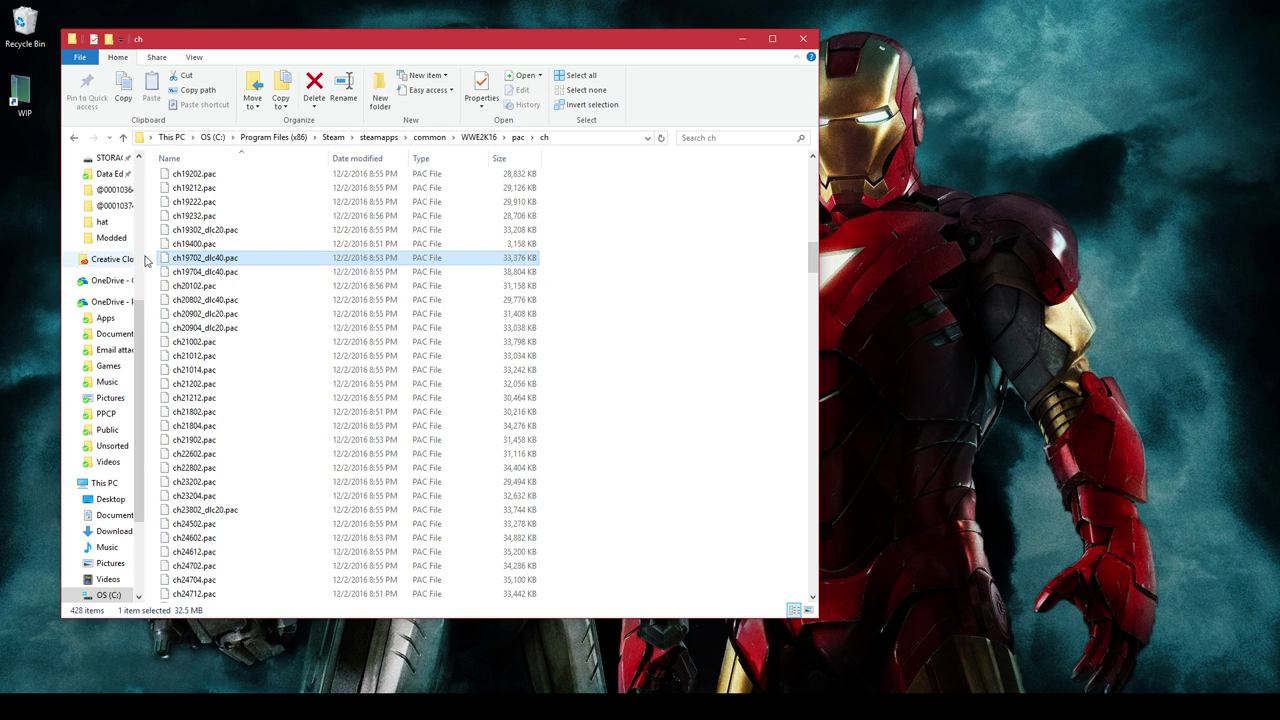
pyautogui.keyDown('shift'); pyautogui.click(324, 268); pyautogui.keyUp('shift')
pyautogui.rightClick(200, 263)
pyautogui.click(214, 444)
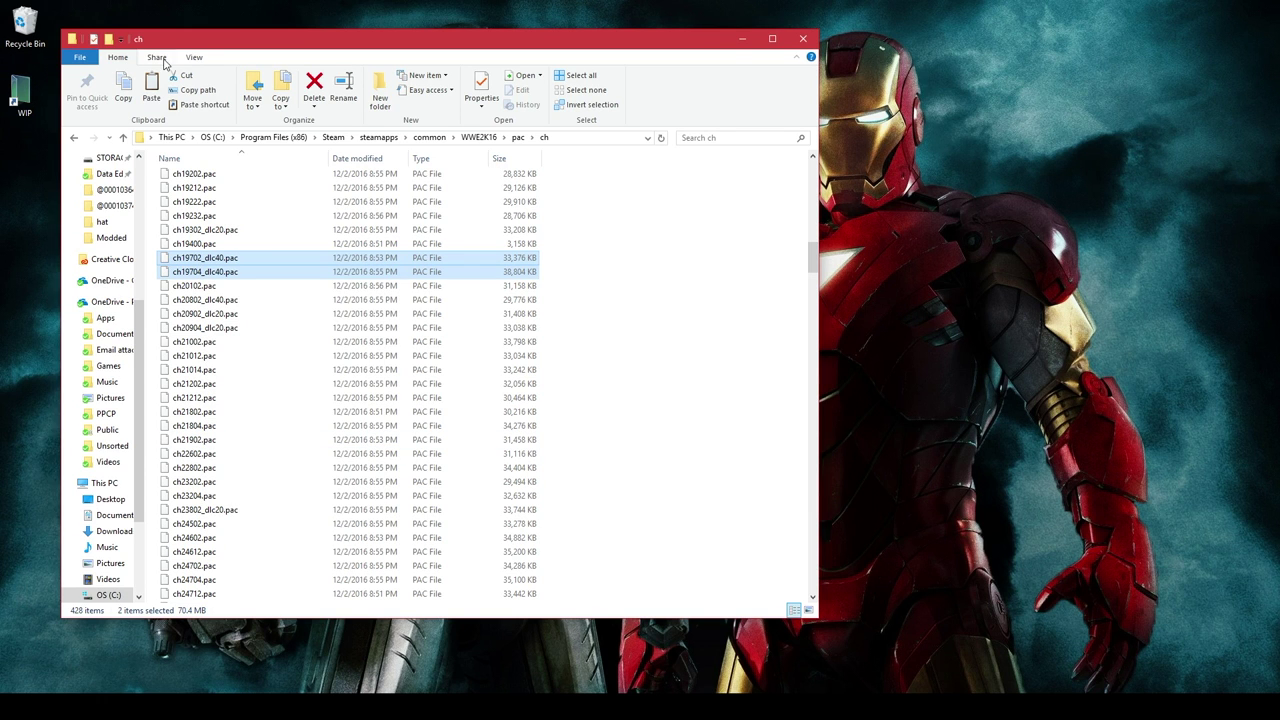
# Create a new folder named "Macho Man" on the desktop.
pyautogui.moveTo(193, 49); pyautogui.dragTo(561, 69)
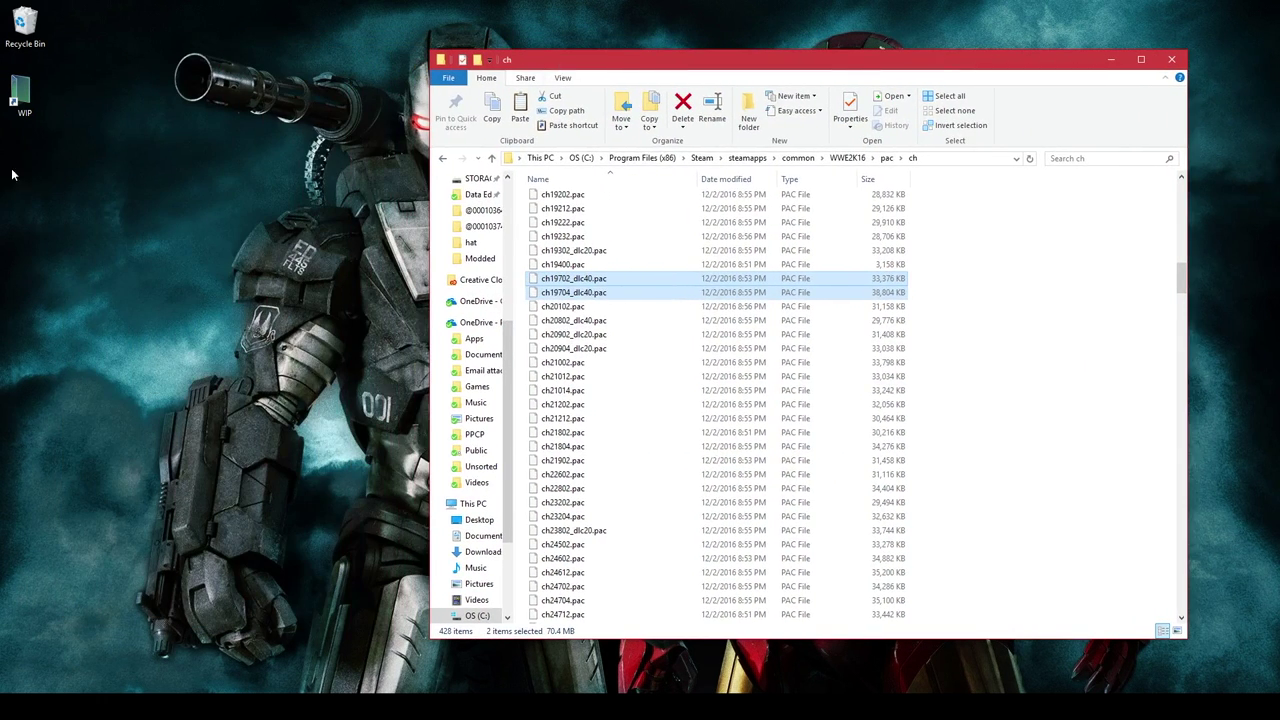
pyautogui.click(24, 97)
pyautogui.rightClick(12, 150)
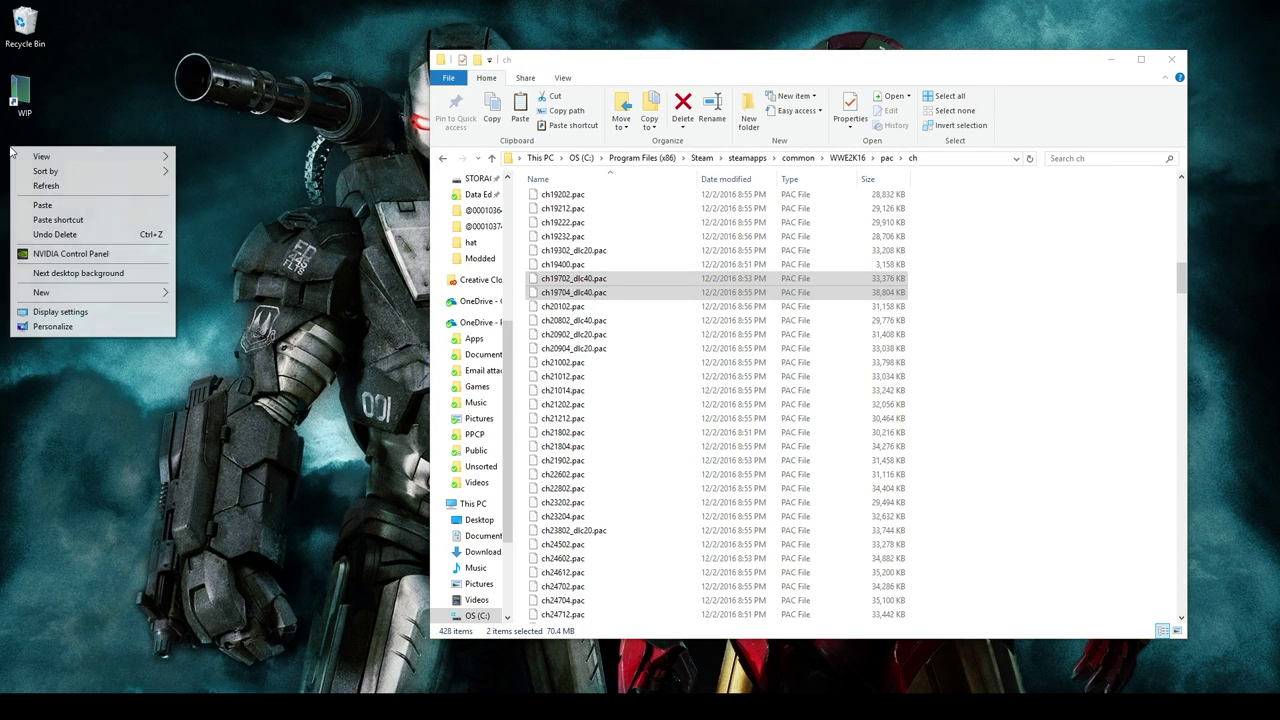
pyautogui.press('w')
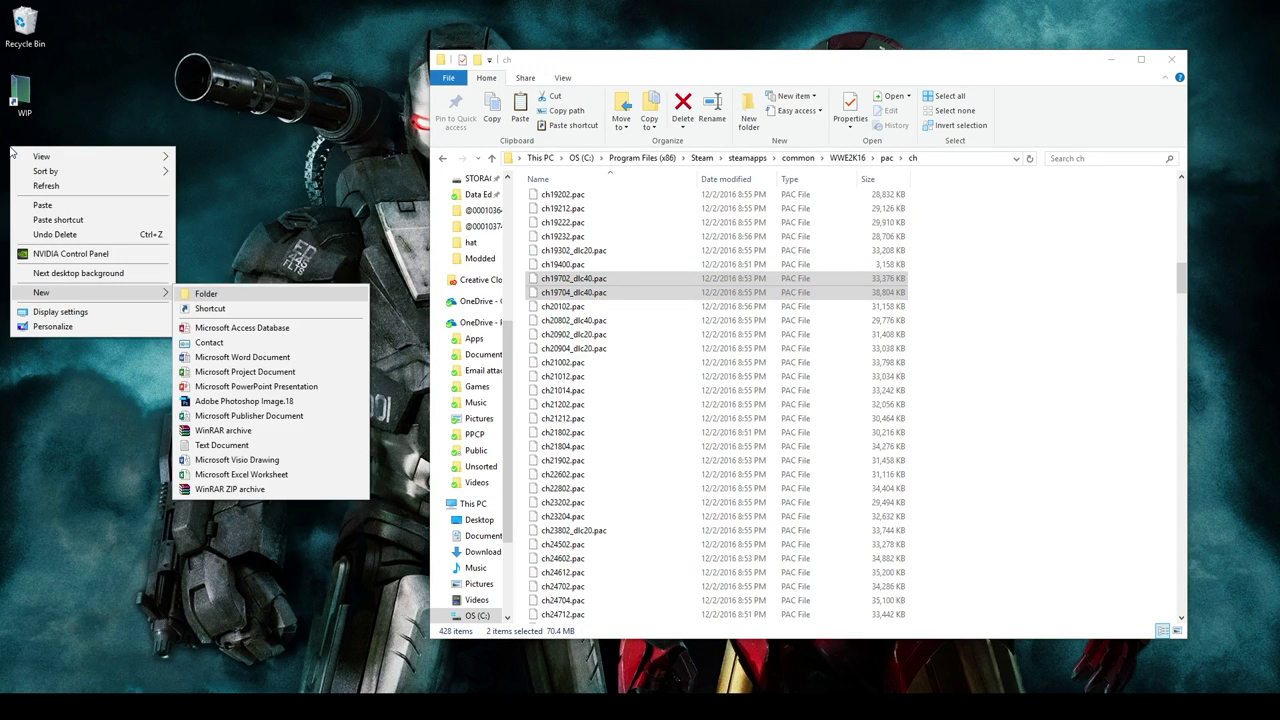
pyautogui.click(250, 295)
pyautogui.write('Macho Man')
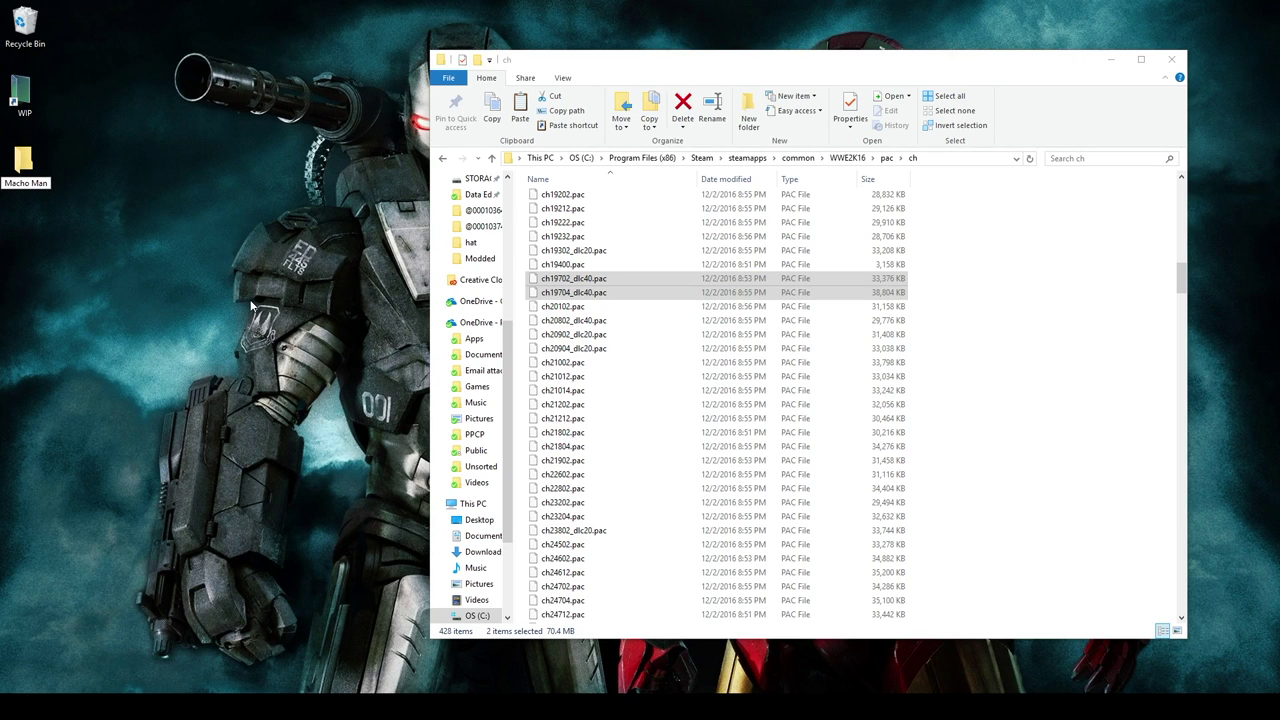
pyautogui.press('Return')
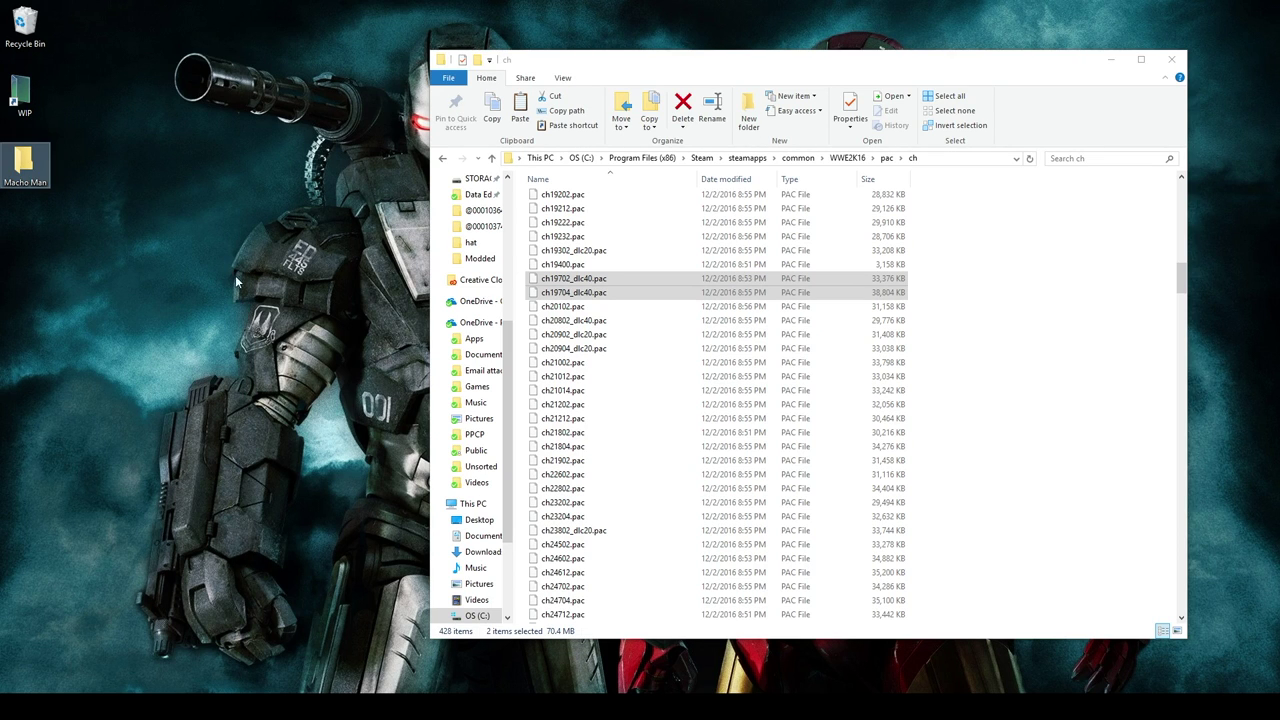
# Paste the two copied pac files into the Macho Man folder and select ch19702_dlc40.pac.
pyautogui.doubleClick(48, 160)
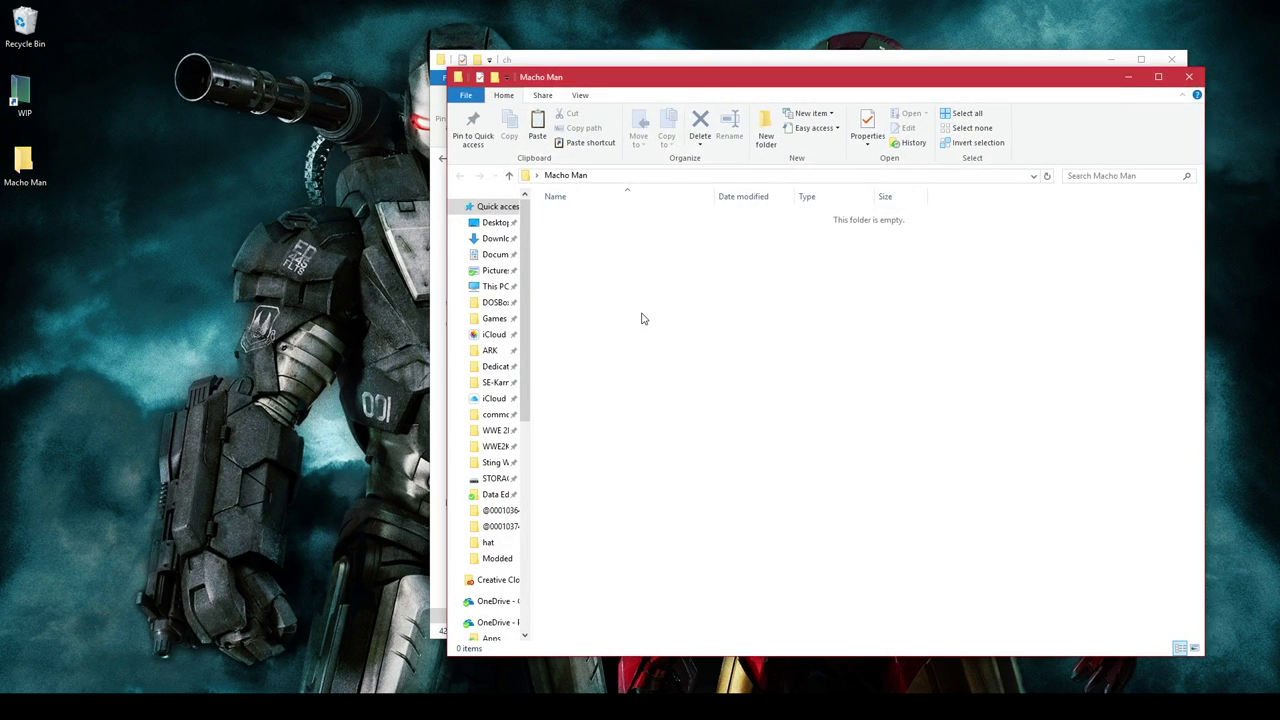
pyautogui.hotkey('ctrl', 'v')
pyautogui.moveTo(682, 89); pyautogui.dragTo(313, 108)
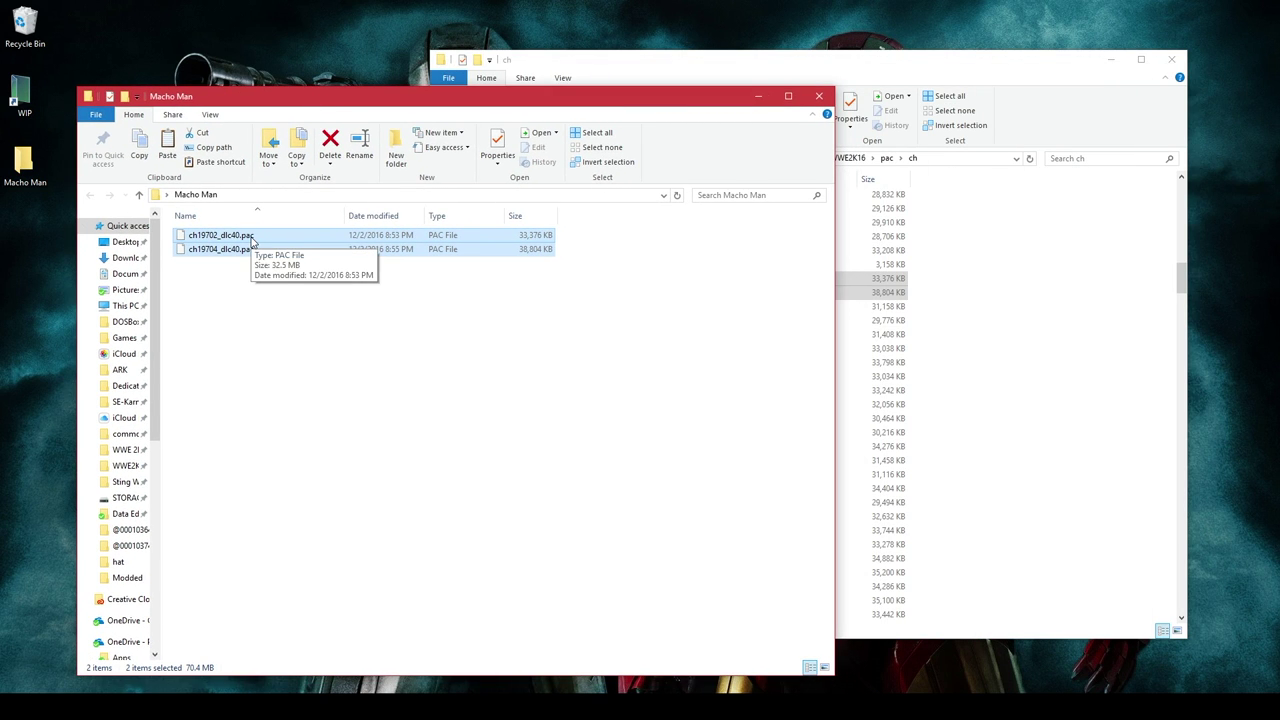
pyautogui.click(369, 331)
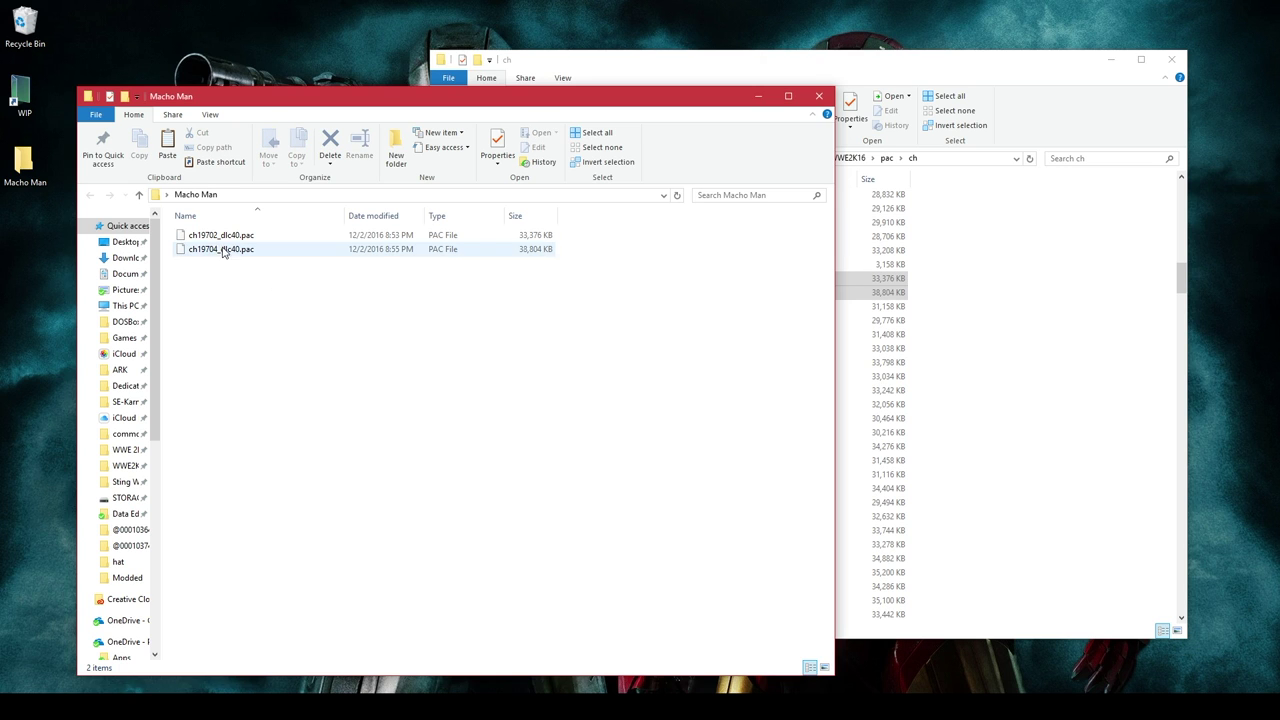
pyautogui.click(262, 237)
pyautogui.click(262, 237)
# Open the pac\ch folder of the WWE2K17 installation in the other File Explorer window.
pyautogui.click(930, 78)
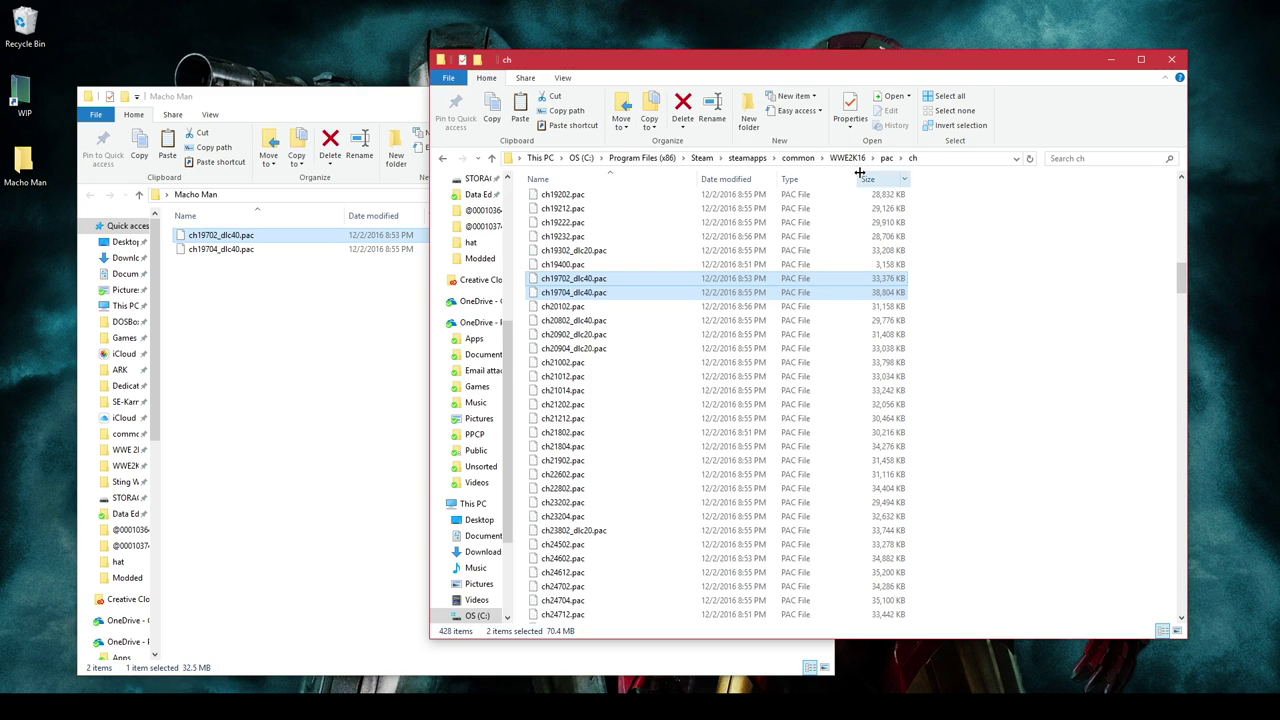
pyautogui.click(798, 158)
pyautogui.scroll(-1, 588, 615)
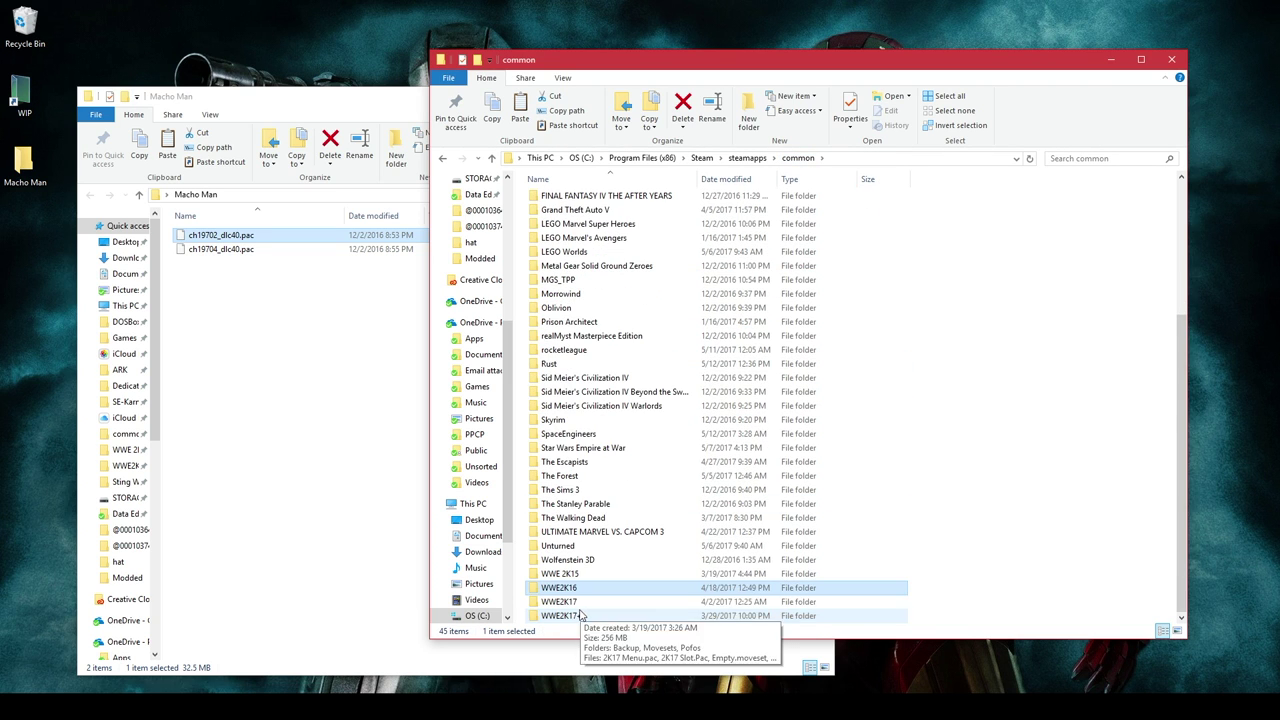
pyautogui.doubleClick(586, 601)
pyautogui.doubleClick(579, 245)
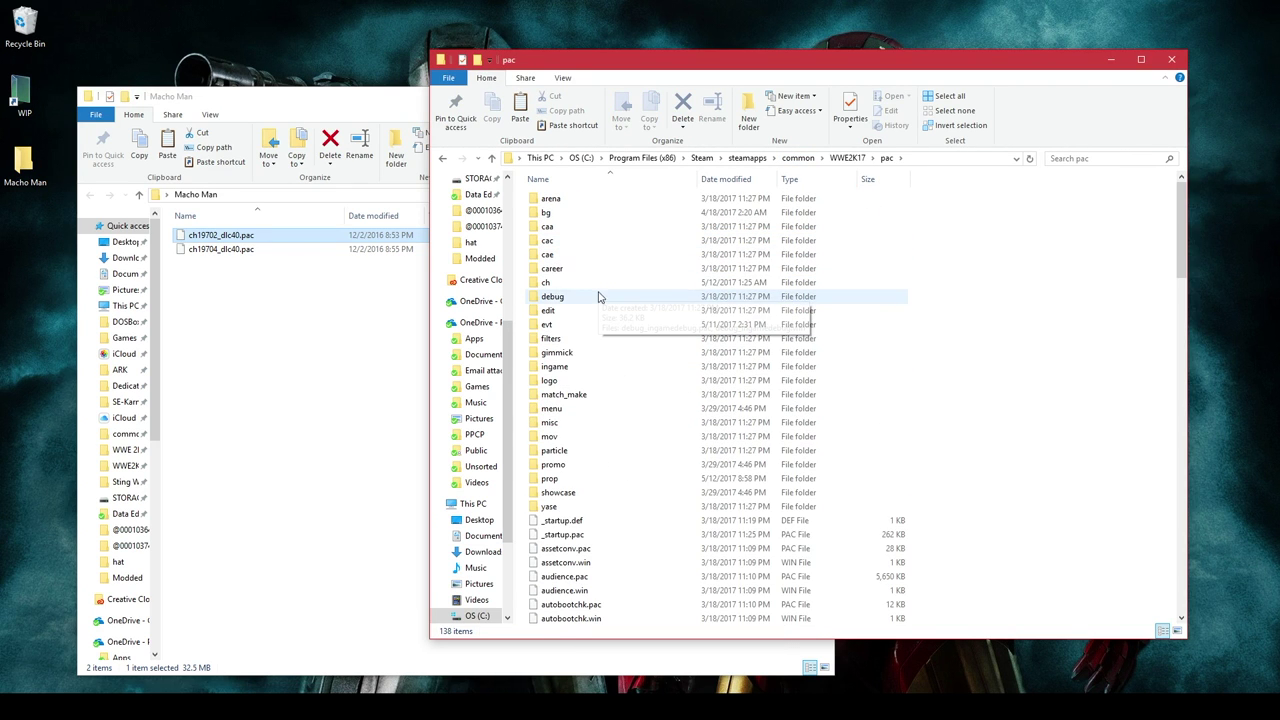
pyautogui.doubleClick(586, 280)
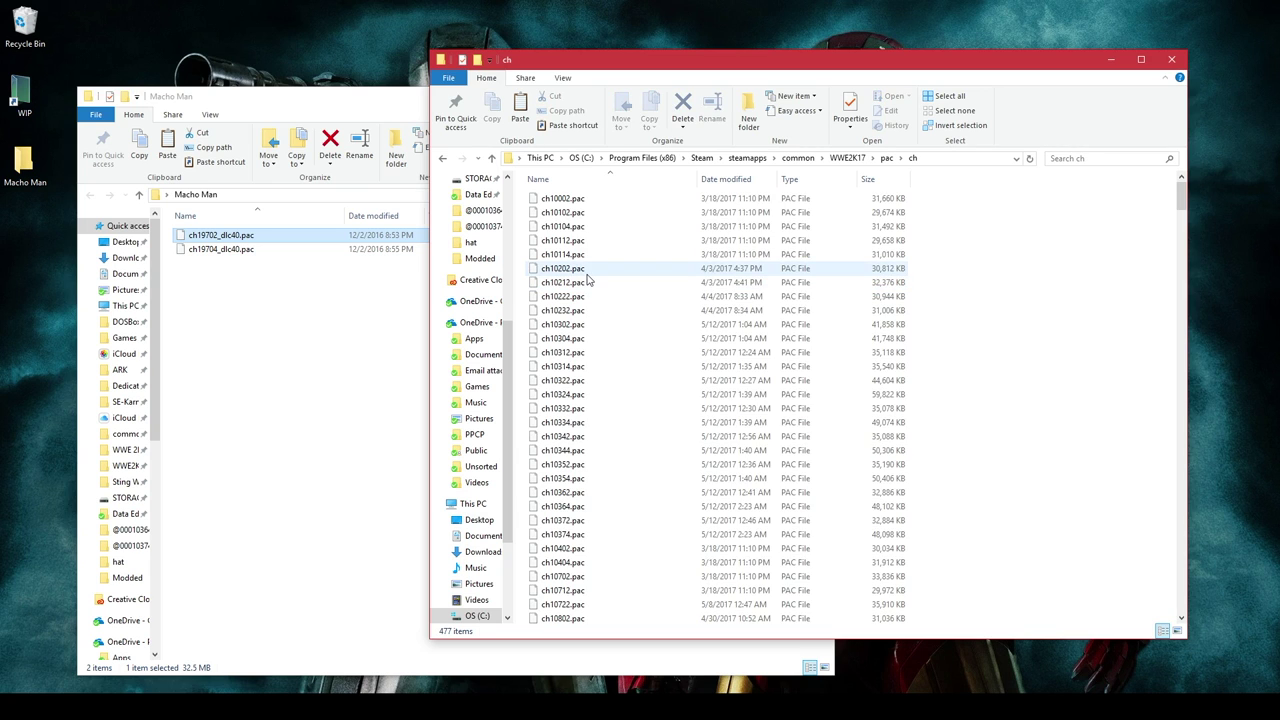
# Locate the existing ID 232 files, ch23202.pac and ch23204.pac, in the WWE2K17 ch folder.
pyautogui.click(588, 281)
pyautogui.scroll(-20, 588, 281)
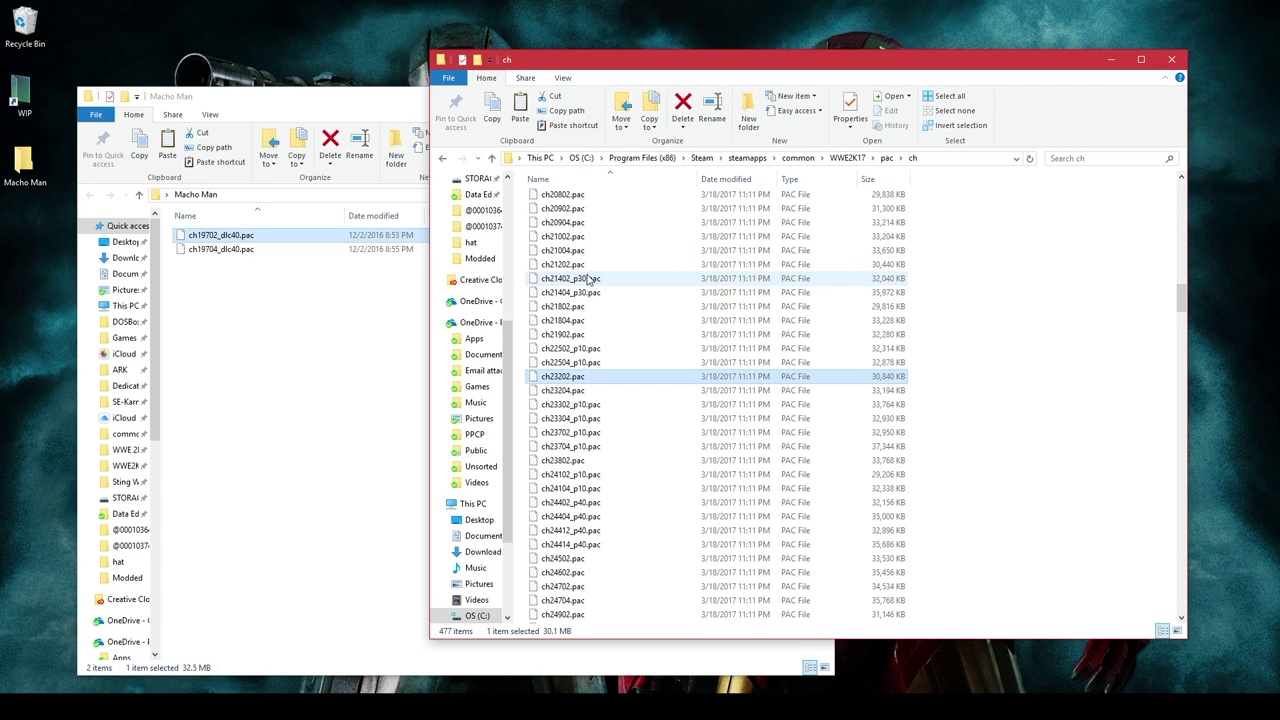
pyautogui.click(577, 382)
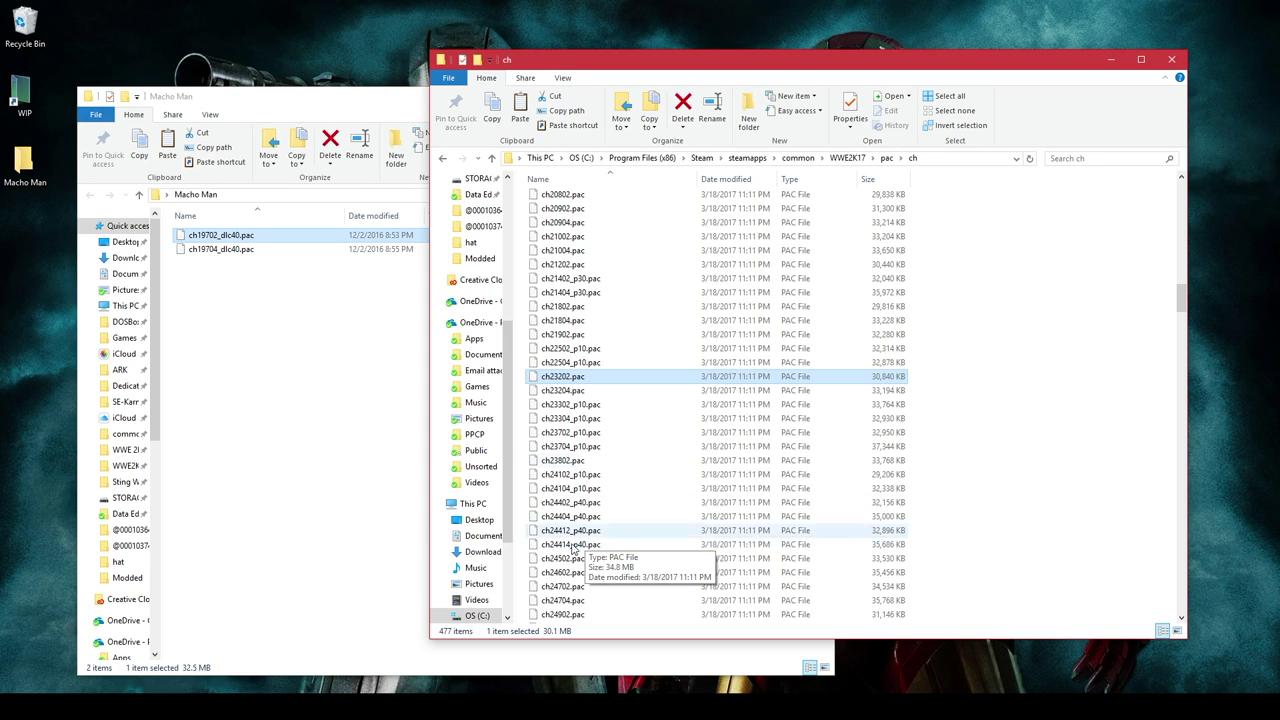
pyautogui.click(568, 394)
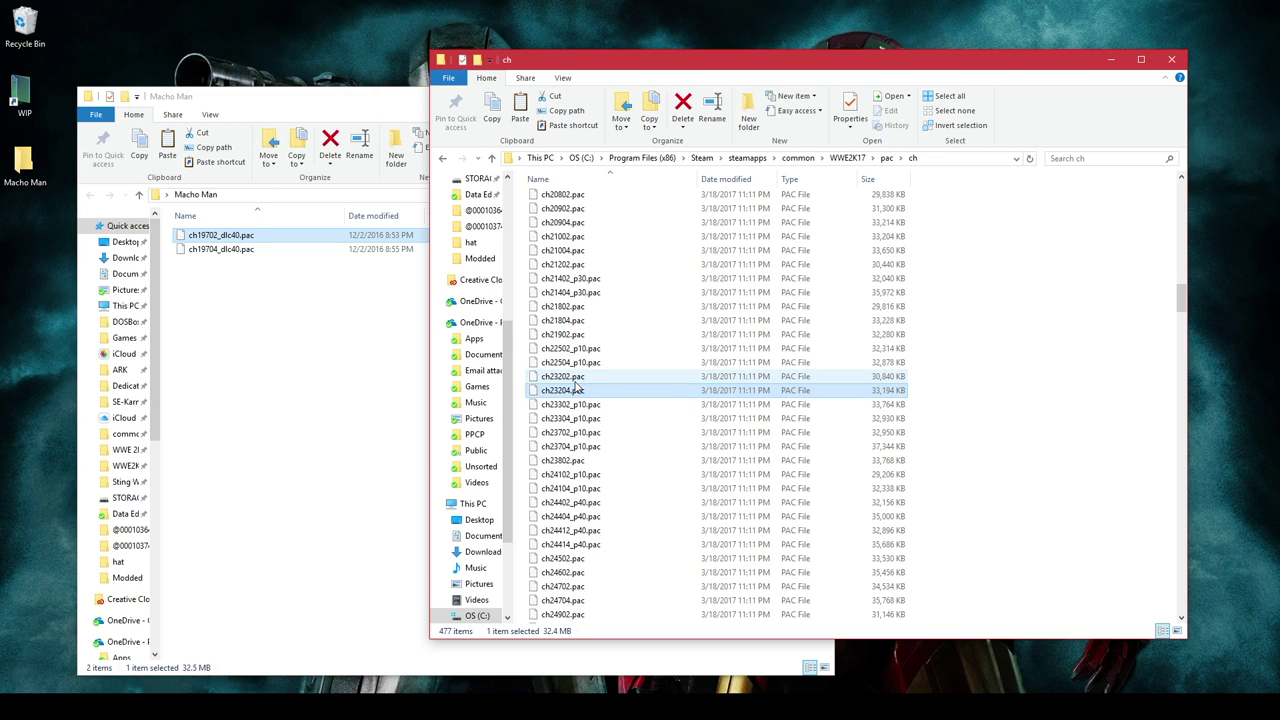
pyautogui.click(576, 381)
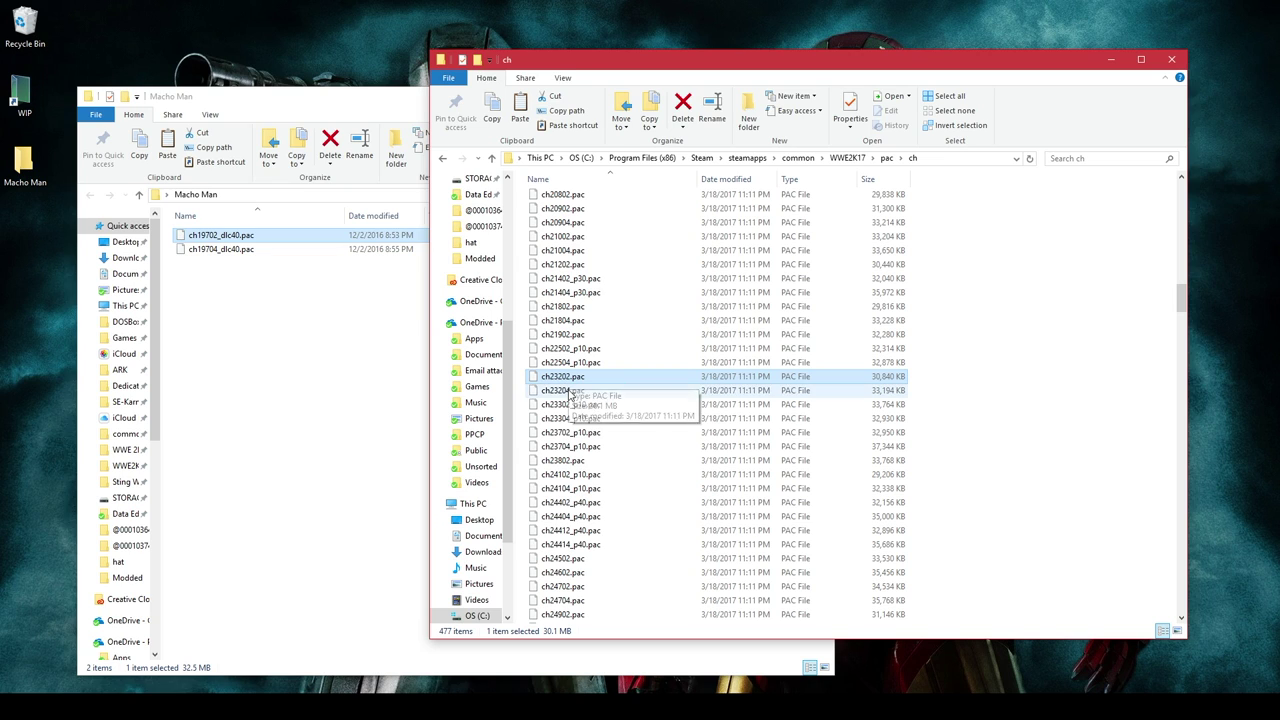
# Rename ch19702_dlc40.pac in the Macho Man folder as ch23212.pac.
pyautogui.click(199, 240)
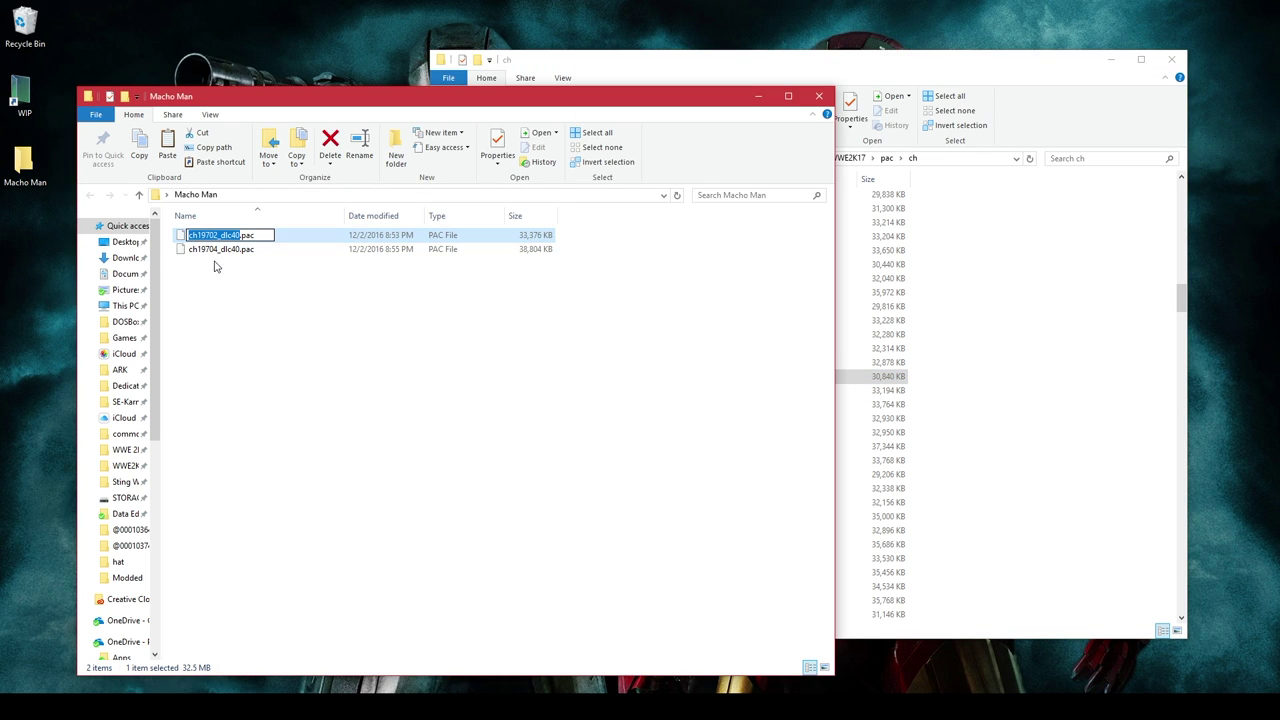
pyautogui.moveTo(198, 235); pyautogui.dragTo(241, 240)
pyautogui.write('232')
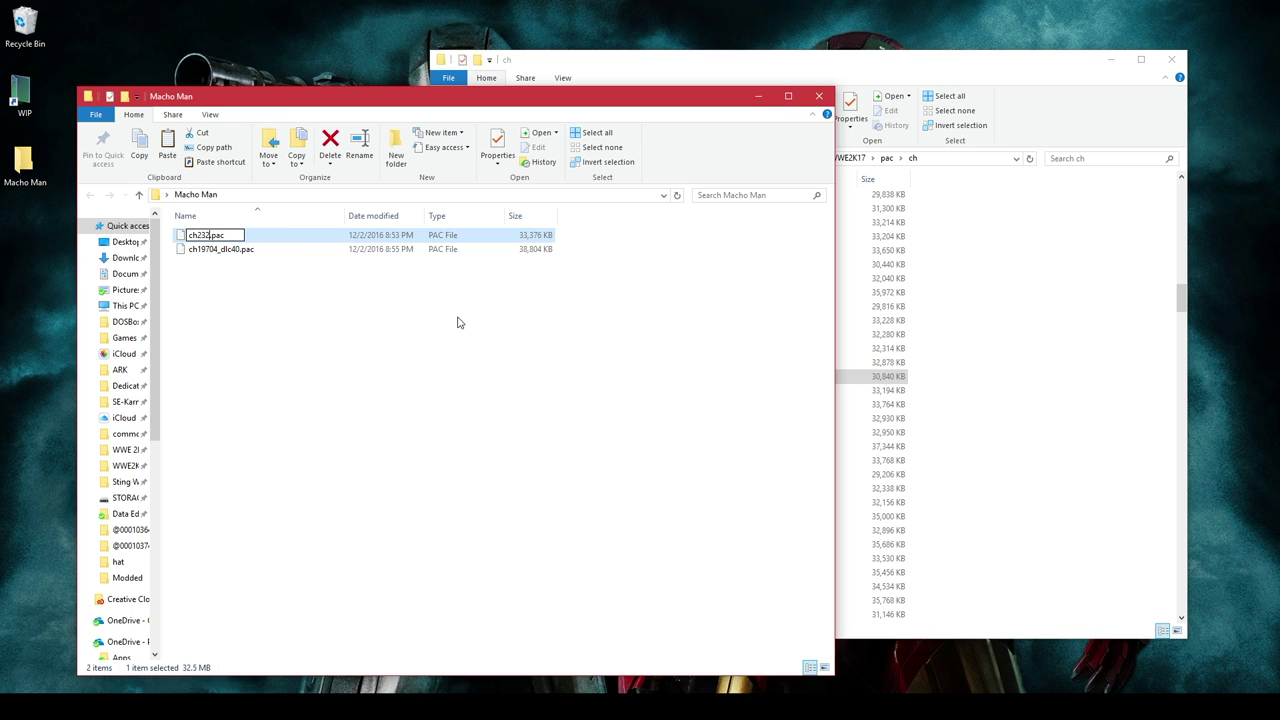
pyautogui.write('12')
pyautogui.press('Return')
pyautogui.click(459, 322)
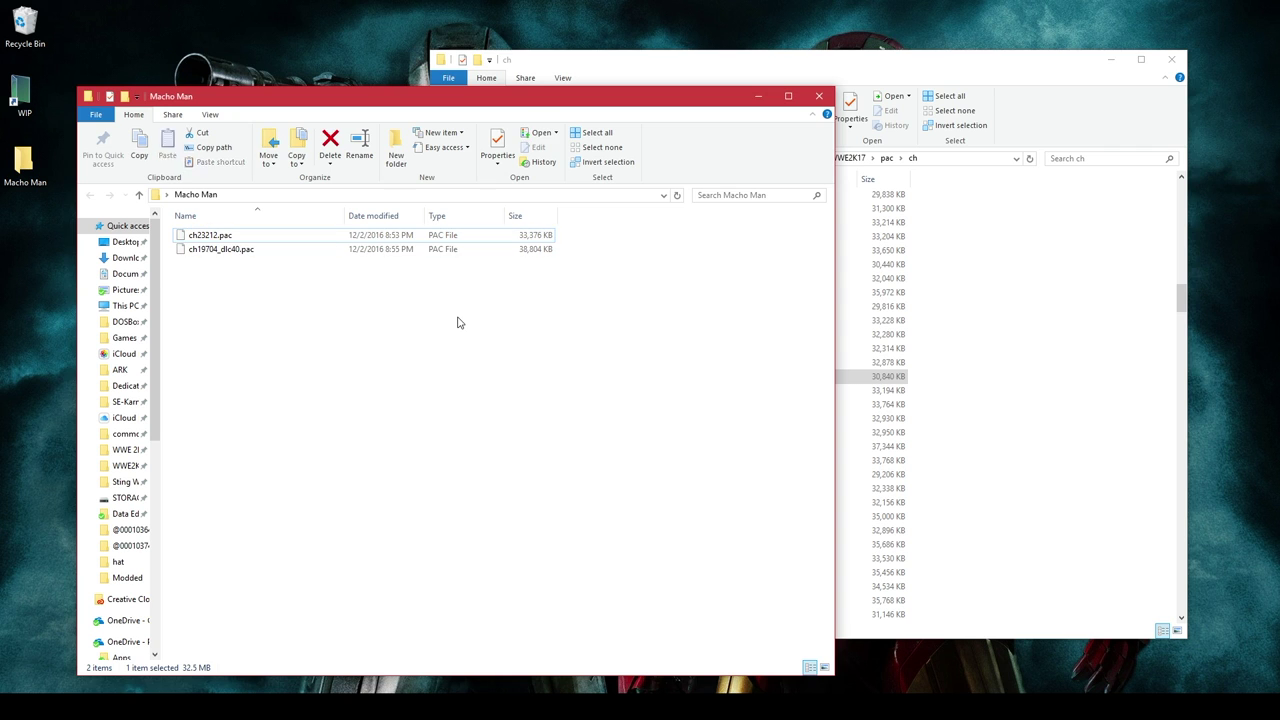
# Rename ch19704_dlc40.pac in the Macho Man folder as ch23214.pac.
pyautogui.click(724, 62)
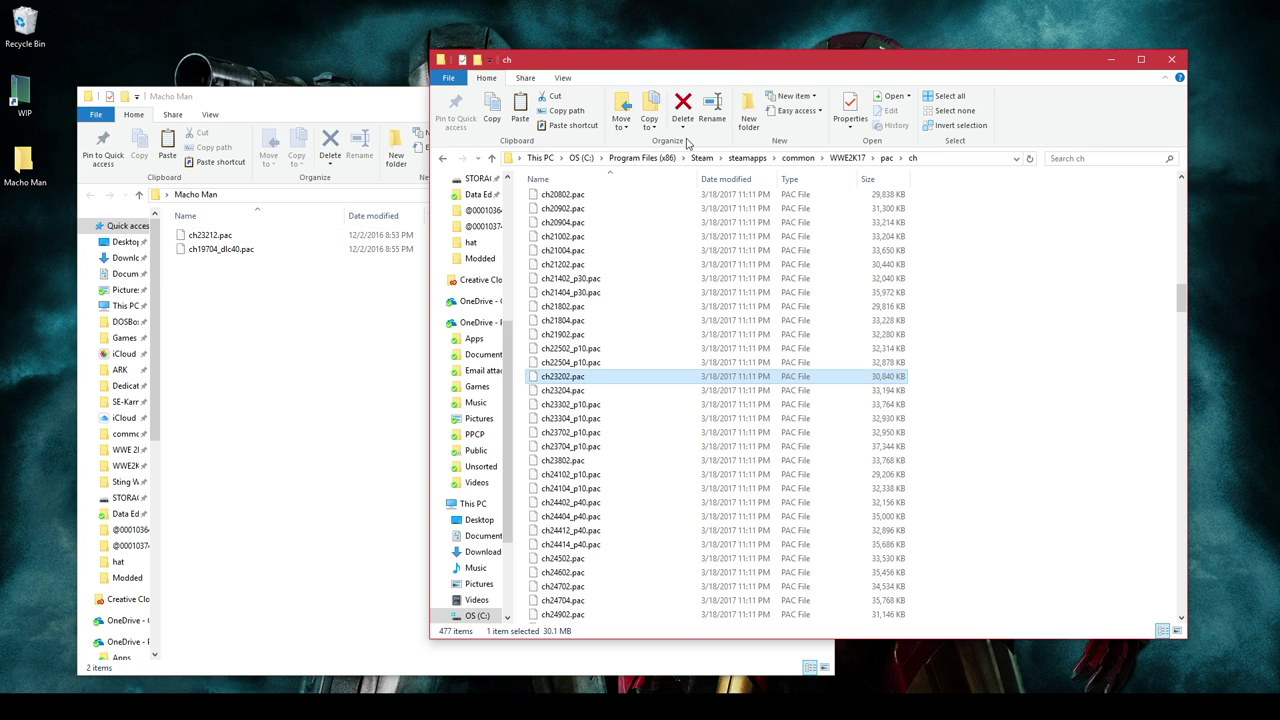
pyautogui.click(232, 252)
pyautogui.click(232, 250)
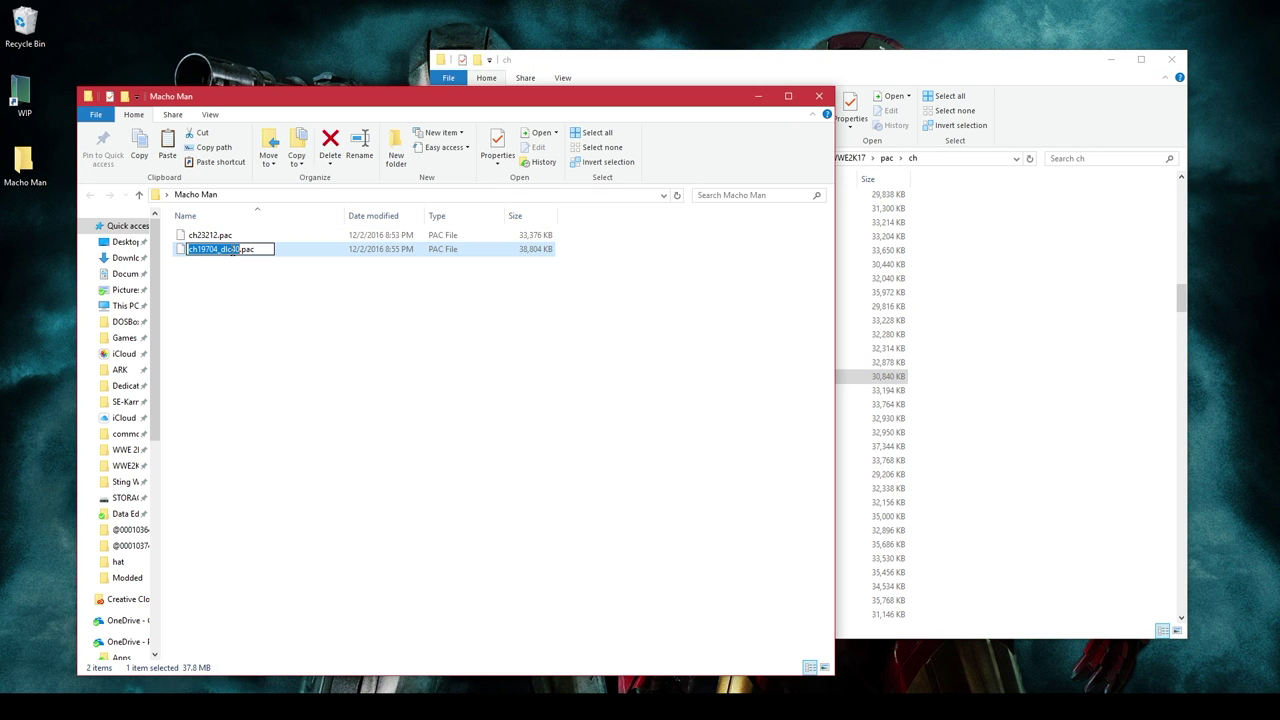
pyautogui.click(228, 250)
pyautogui.moveTo(202, 250); pyautogui.dragTo(238, 252)
pyautogui.write('23214')
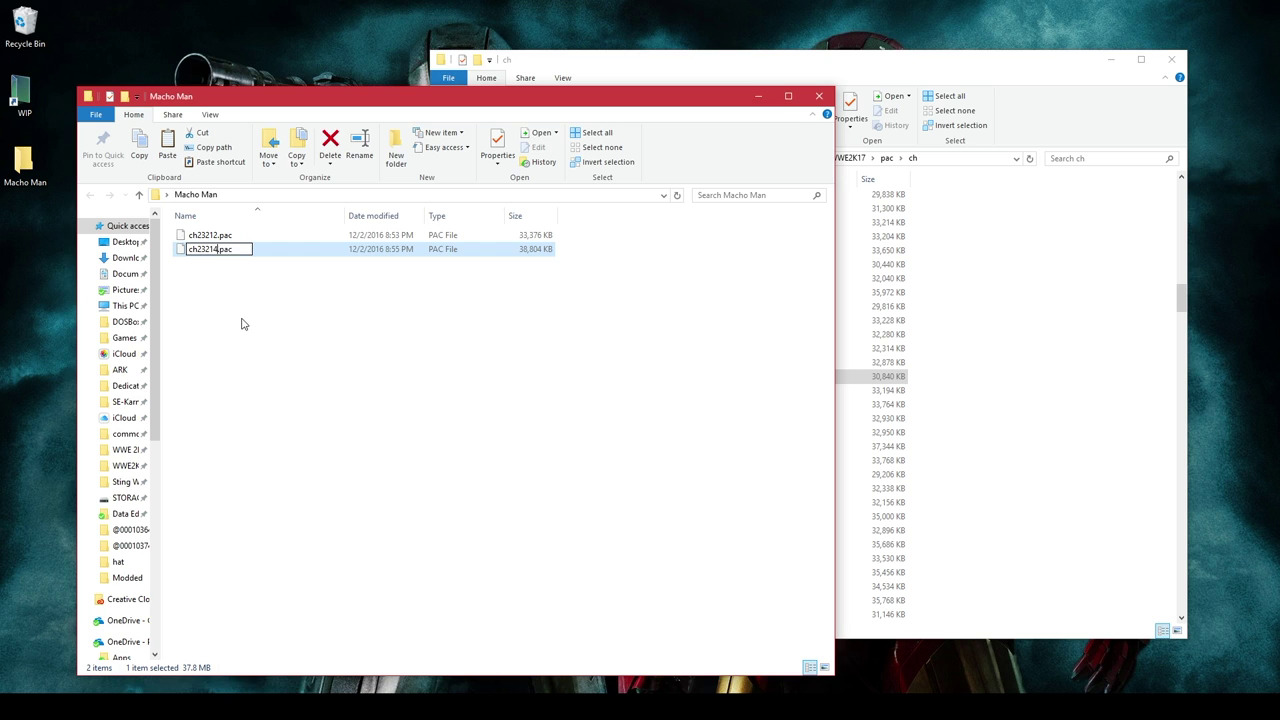
pyautogui.press('Return')
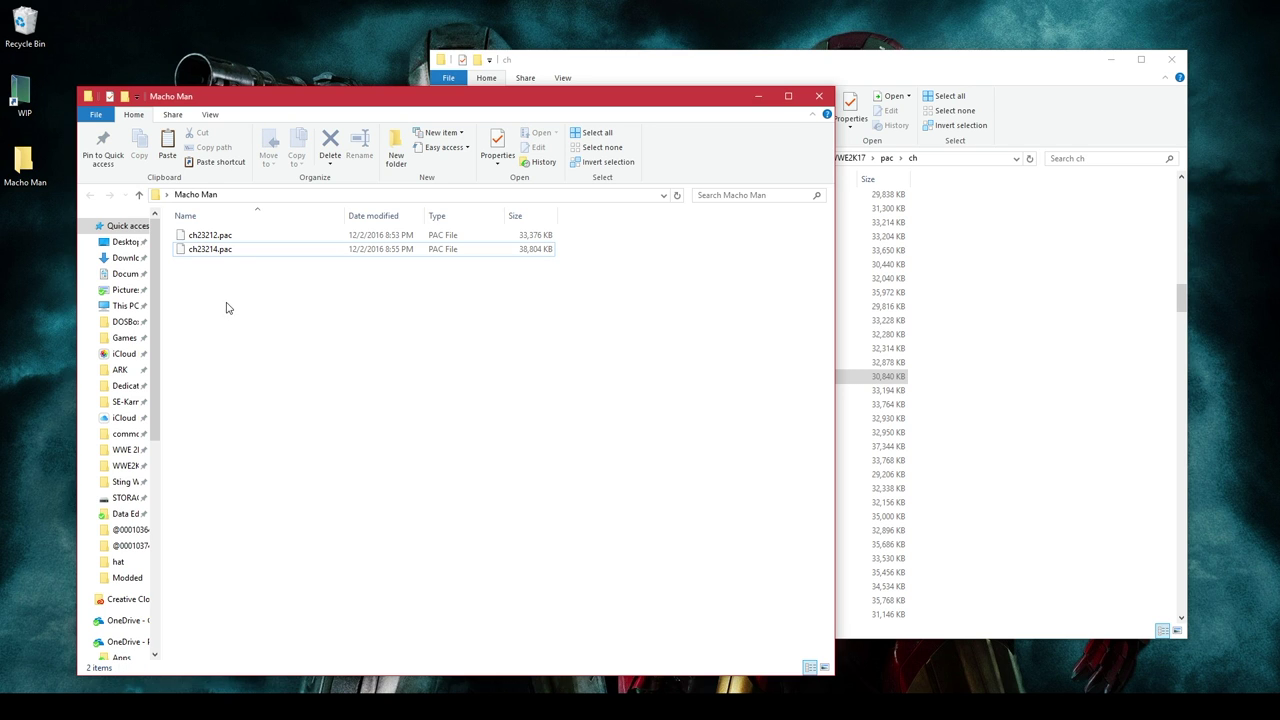
# Open both ch23212.pac and ch23214.pac from the Macho Man folder in the HxD hex editor.
pyautogui.moveTo(226, 304); pyautogui.dragTo(243, 257)
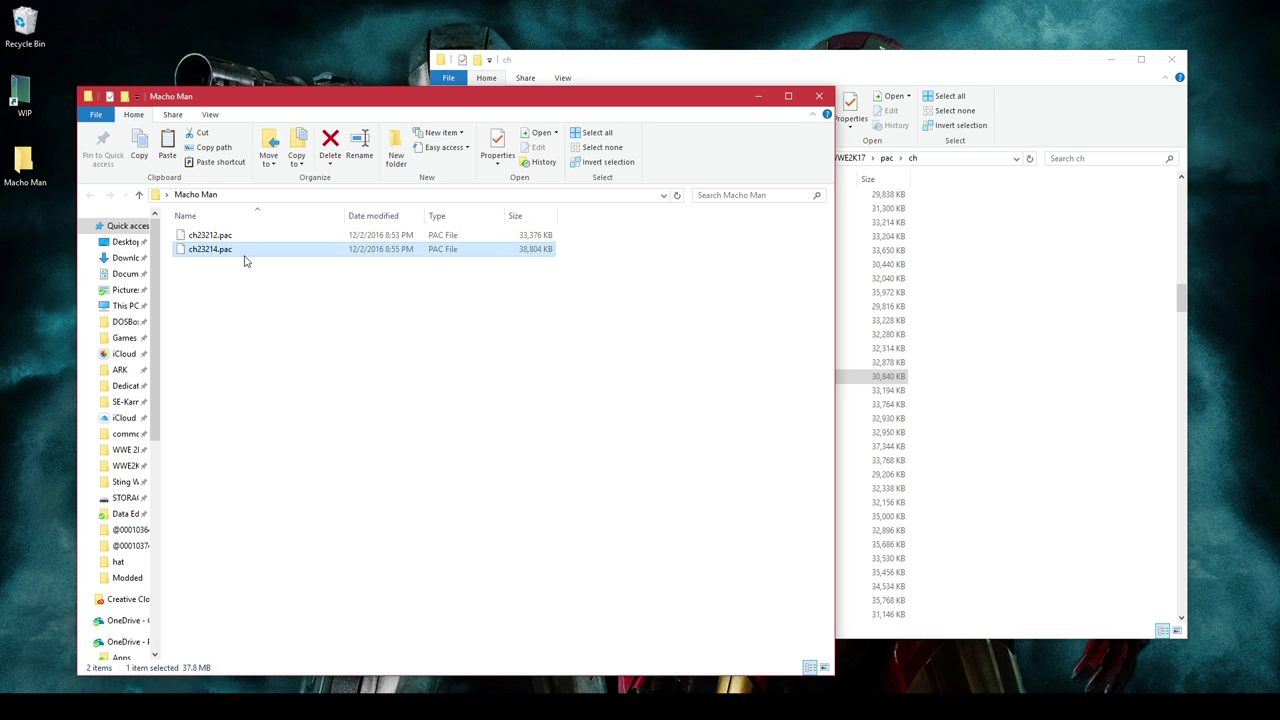
pyautogui.click(313, 318)
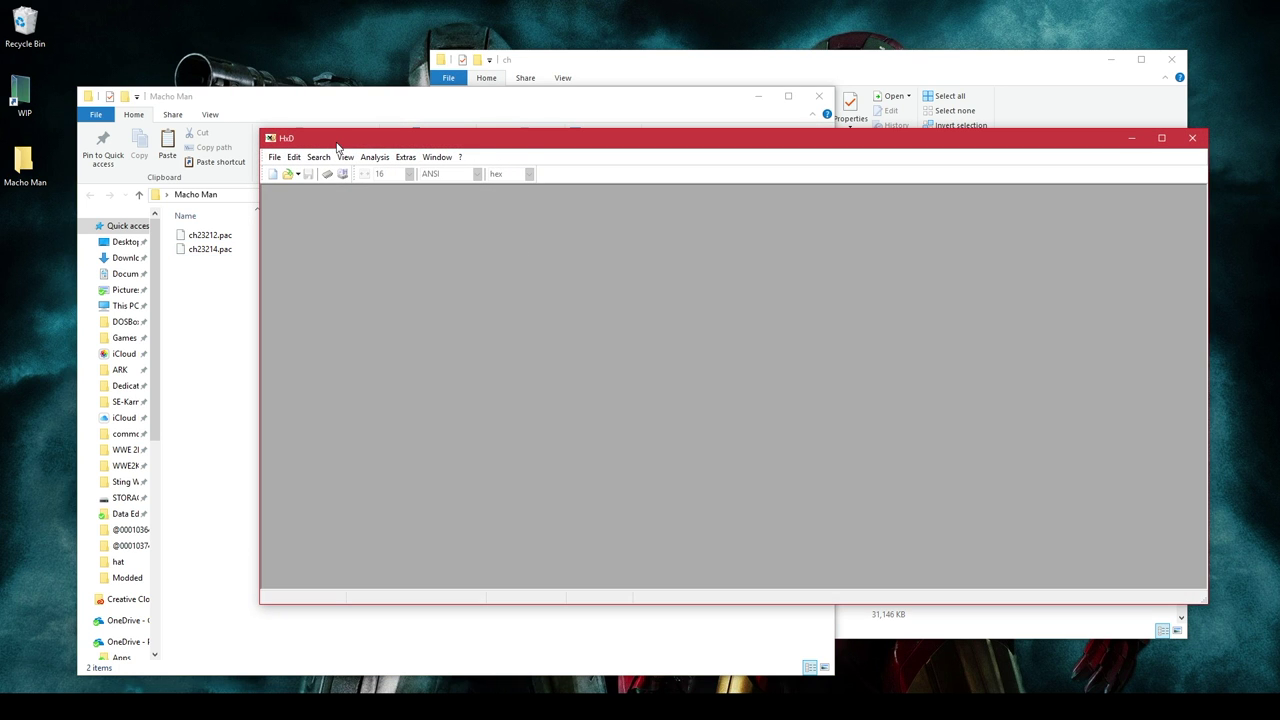
pyautogui.moveTo(337, 147); pyautogui.dragTo(344, 213)
pyautogui.click(251, 213)
pyautogui.moveTo(265, 287); pyautogui.dragTo(868, 306)
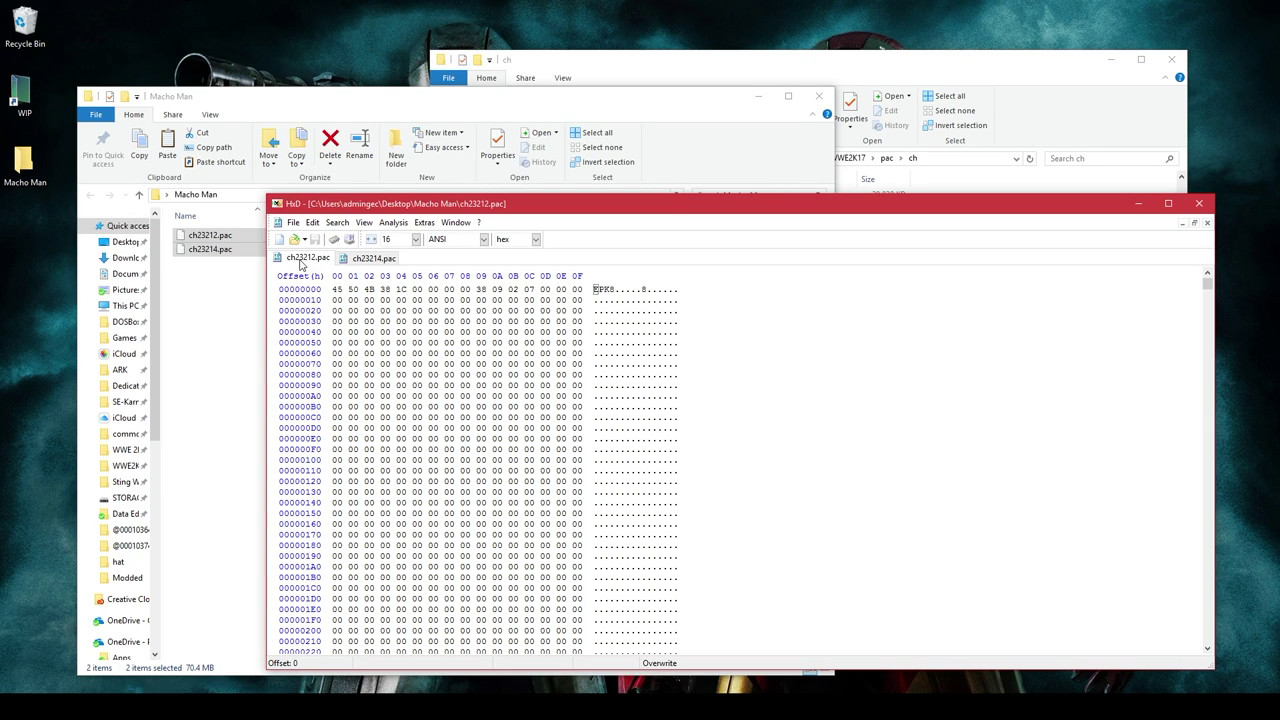
# Overwrite the character ID in the EMD header near offset 800 of ch23212.pac so it reads 00023212.
pyautogui.scroll(-20, 603, 391)
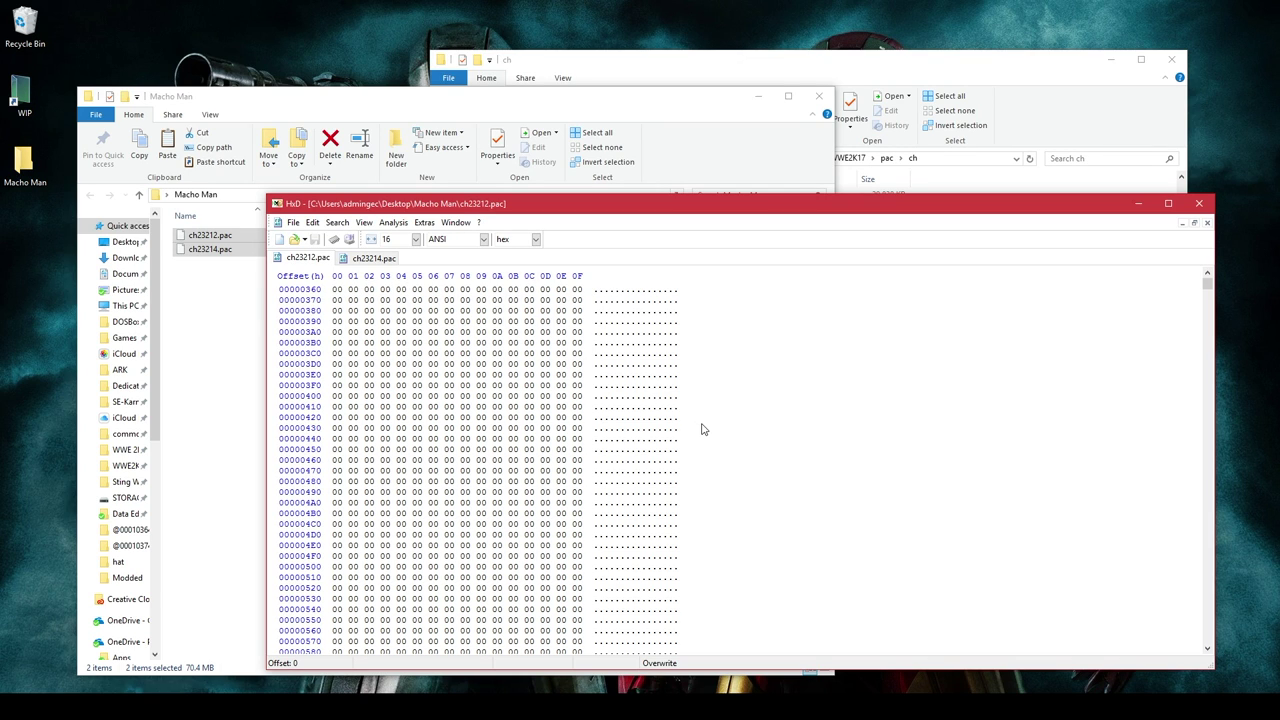
pyautogui.scroll(-5, 656, 459)
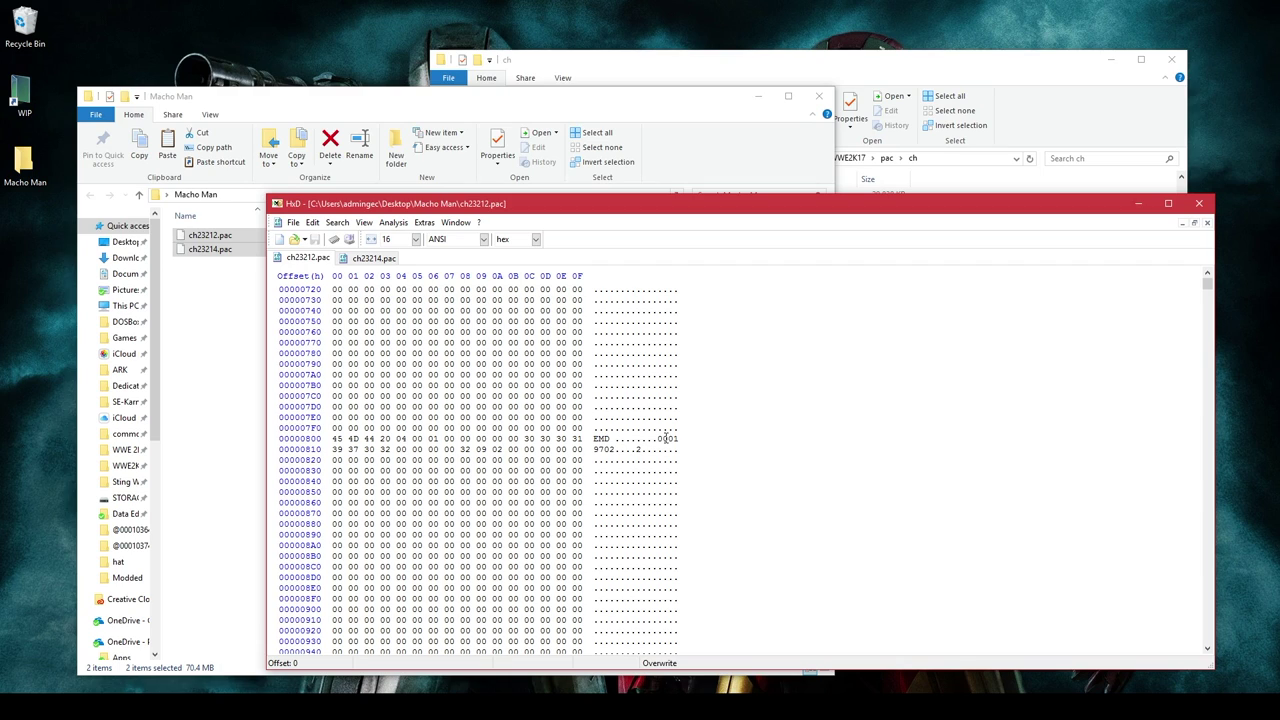
pyautogui.moveTo(658, 438); pyautogui.dragTo(617, 449)
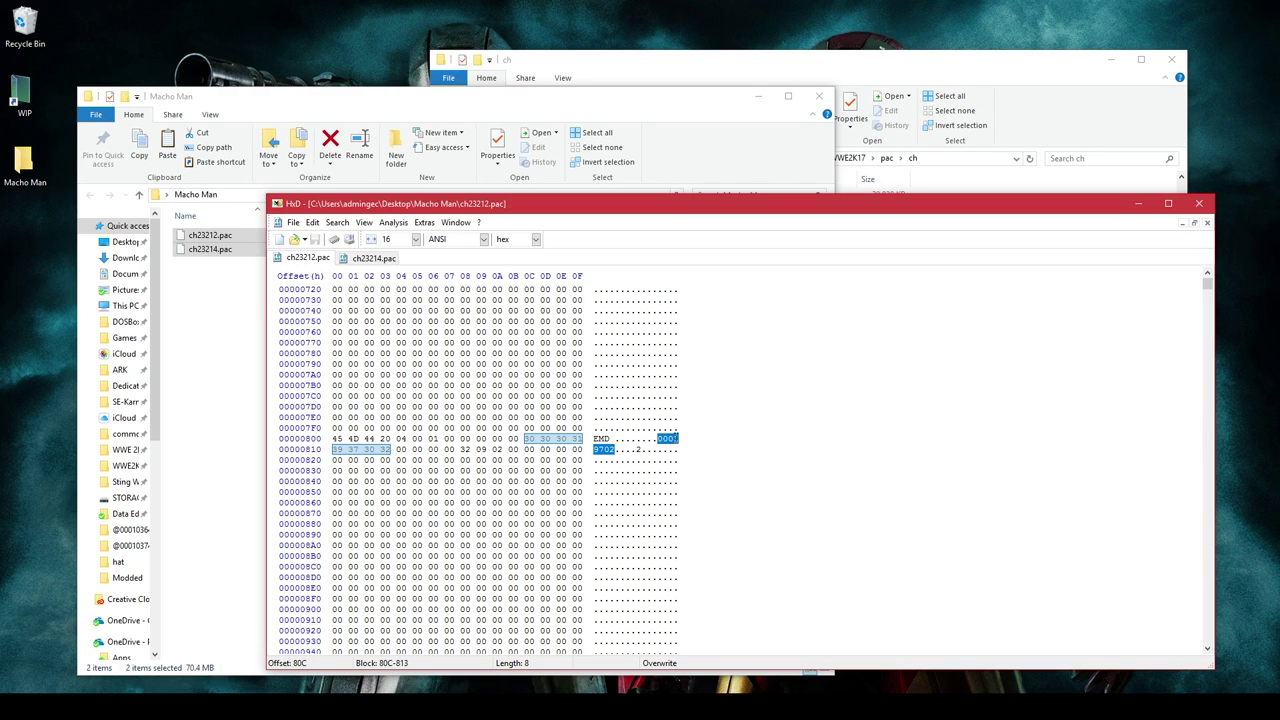
pyautogui.click(676, 438)
pyautogui.write('23')
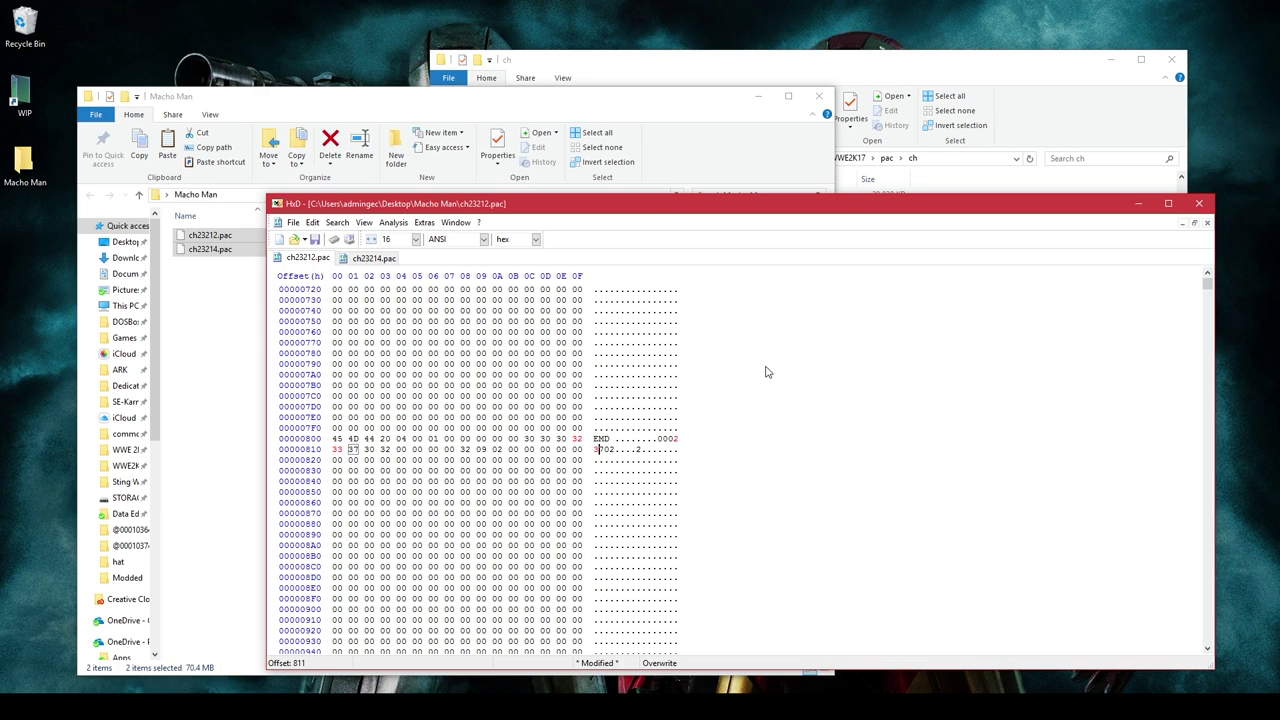
pyautogui.write('212')
# Overwrite the character ID in the EMD header near offset 800 of ch23214.pac so it reads 00023214.
pyautogui.click(374, 258)
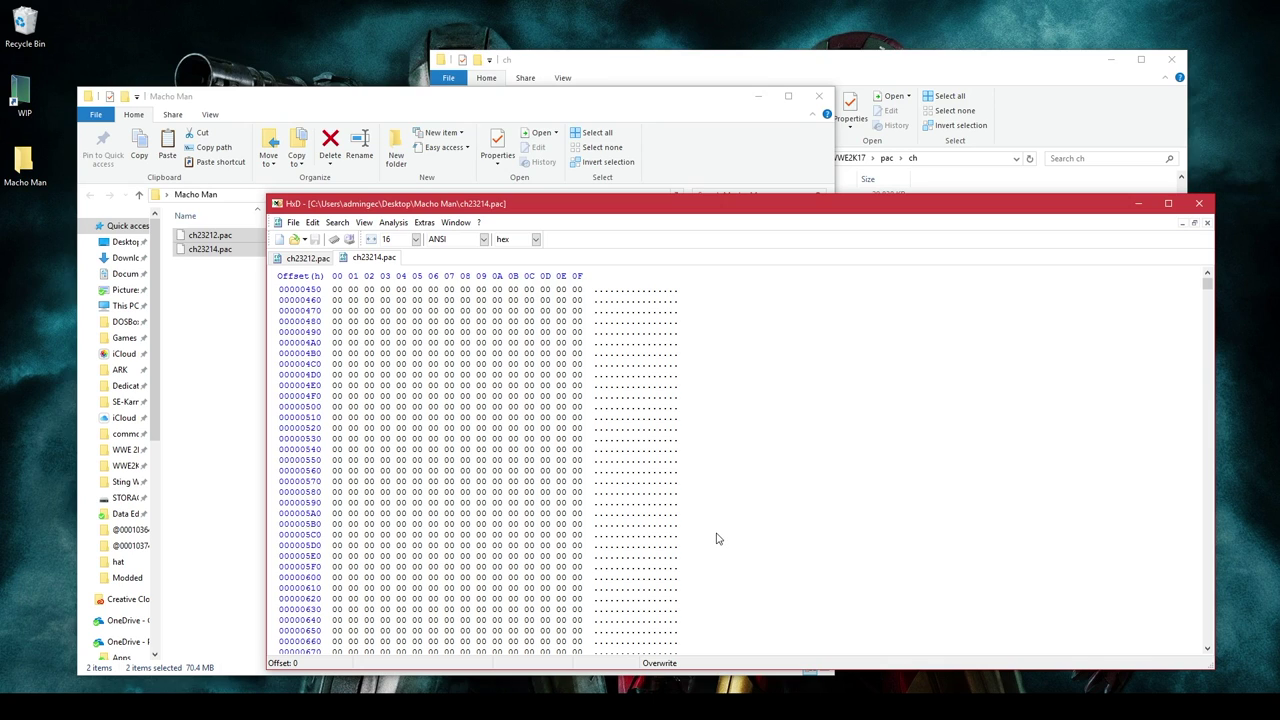
pyautogui.click(671, 408)
pyautogui.write('2321')
pyautogui.write('4')
# Close both edited pac files with their changes saved and exit HxD.
pyautogui.click(1206, 223)
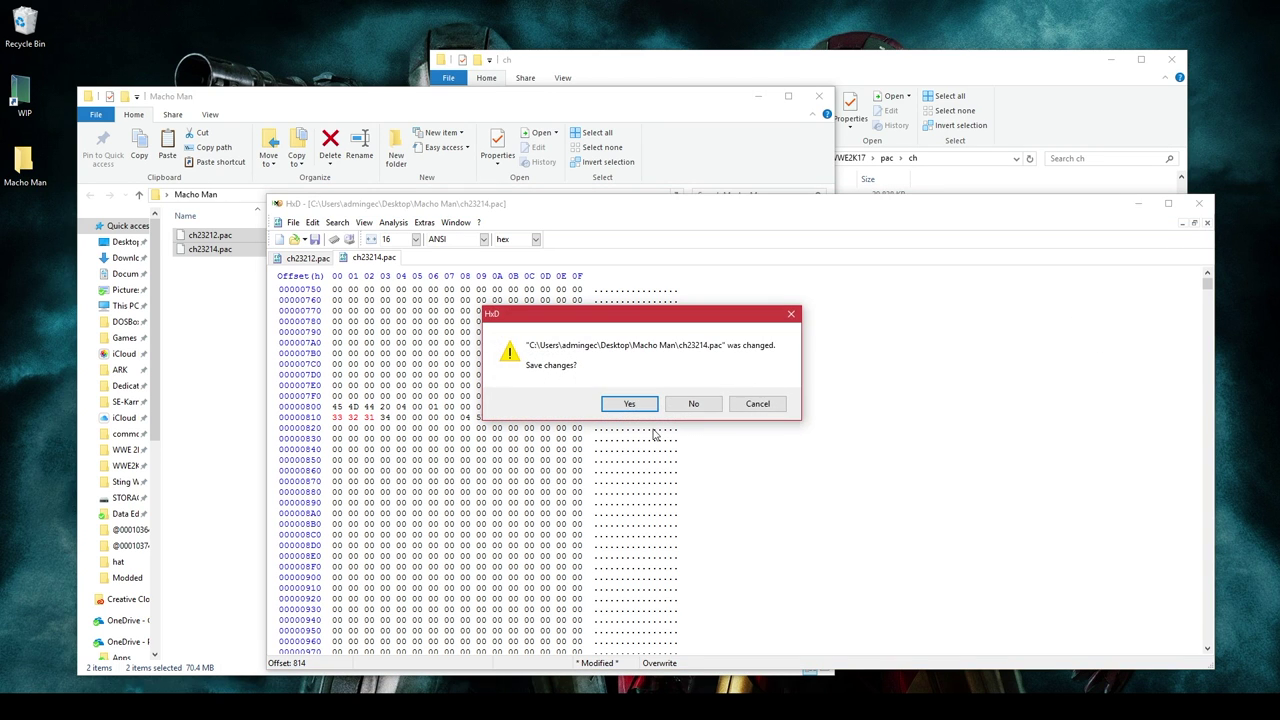
pyautogui.press('Return')
pyautogui.click(1206, 223)
pyautogui.press('Return')
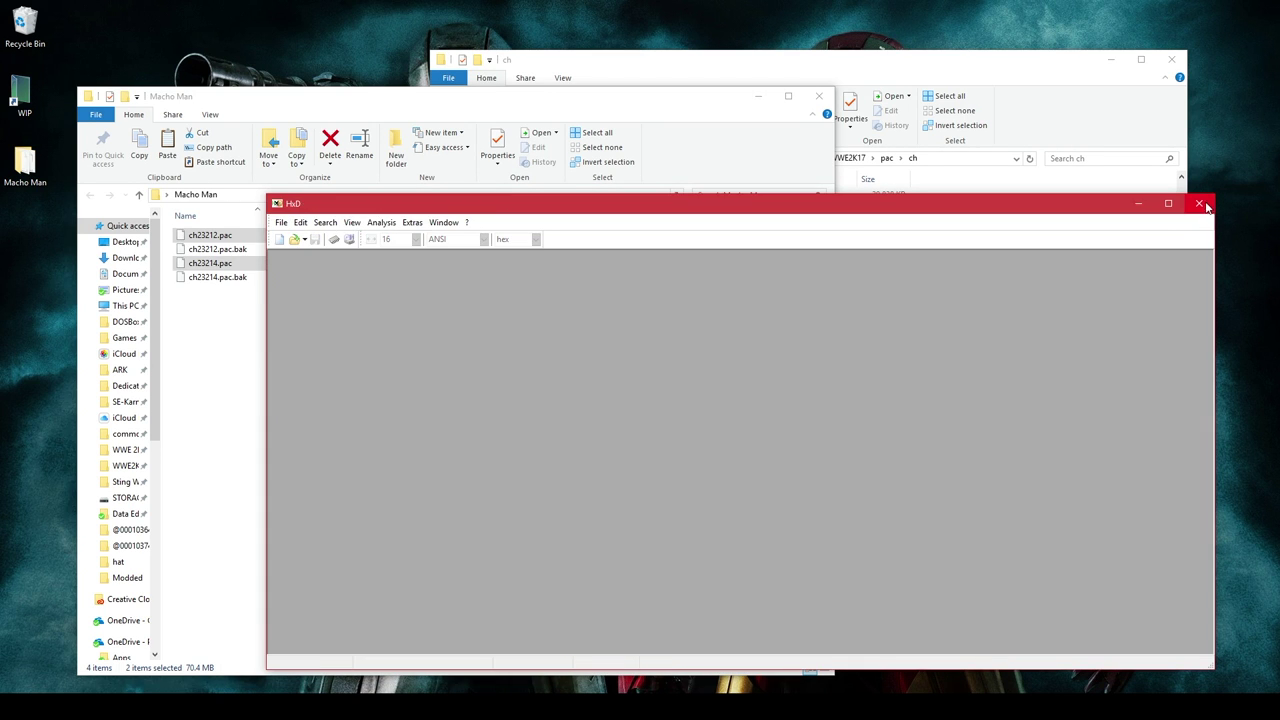
pyautogui.click(1200, 205)
# Delete the backup files ch23212.pac.bak and ch23214.pac.bak from the Macho Man folder.
pyautogui.click(239, 280)
pyautogui.keyDown('ctrl'); pyautogui.click(245, 250); pyautogui.keyUp('ctrl')
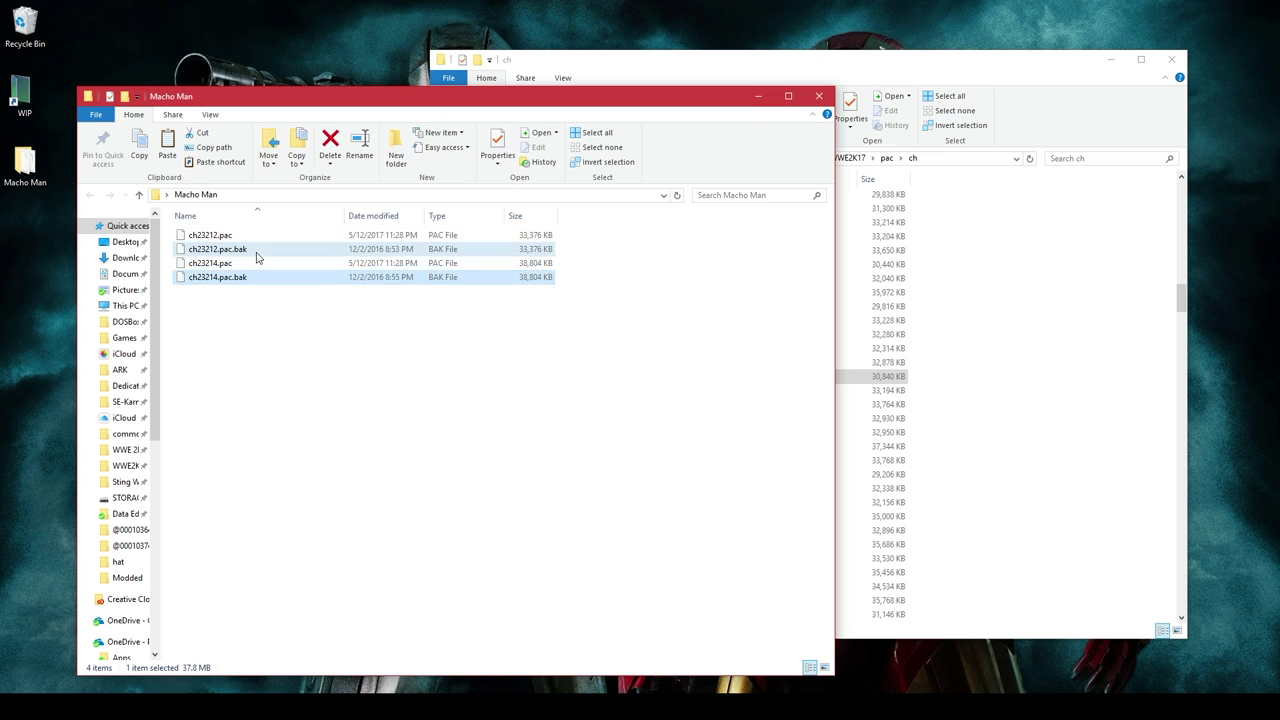
pyautogui.press('Delete')
# Copy ch23212.pac and ch23214.pac from the Macho Man folder into the WWE2K17 pac\ch folder.
pyautogui.moveTo(548, 333); pyautogui.dragTo(495, 222)
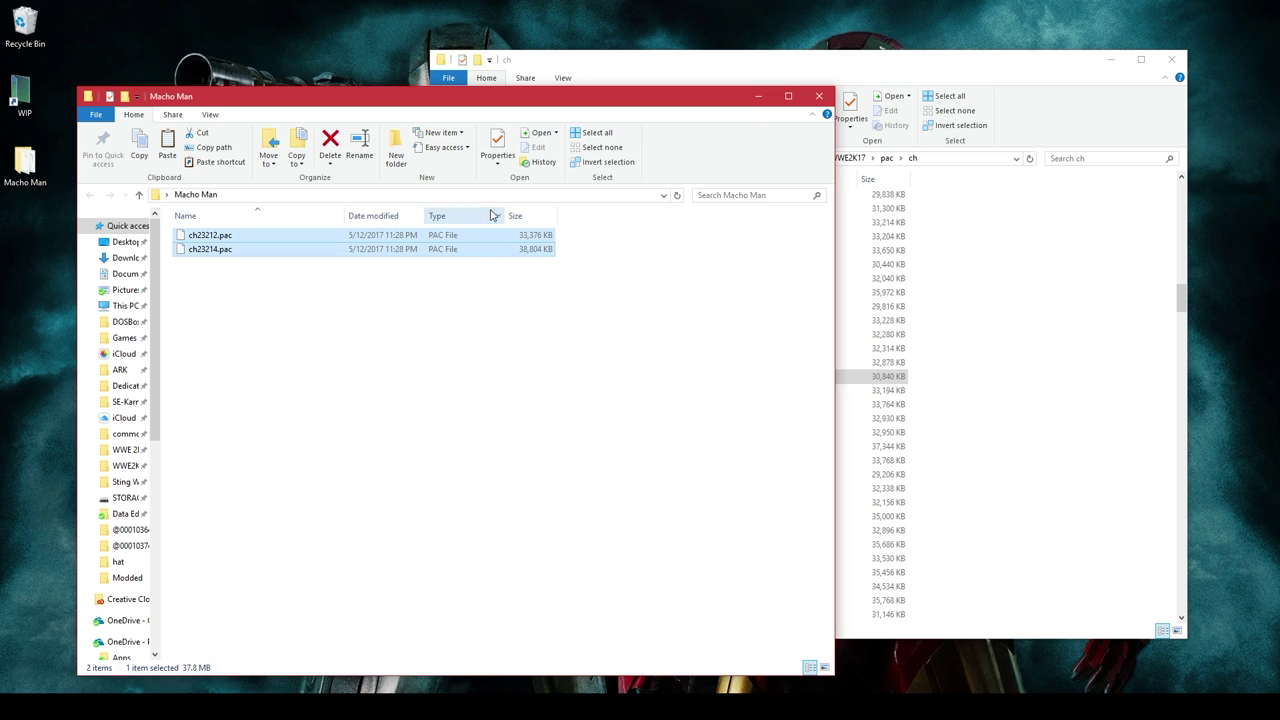
pyautogui.moveTo(271, 310); pyautogui.dragTo(162, 219)
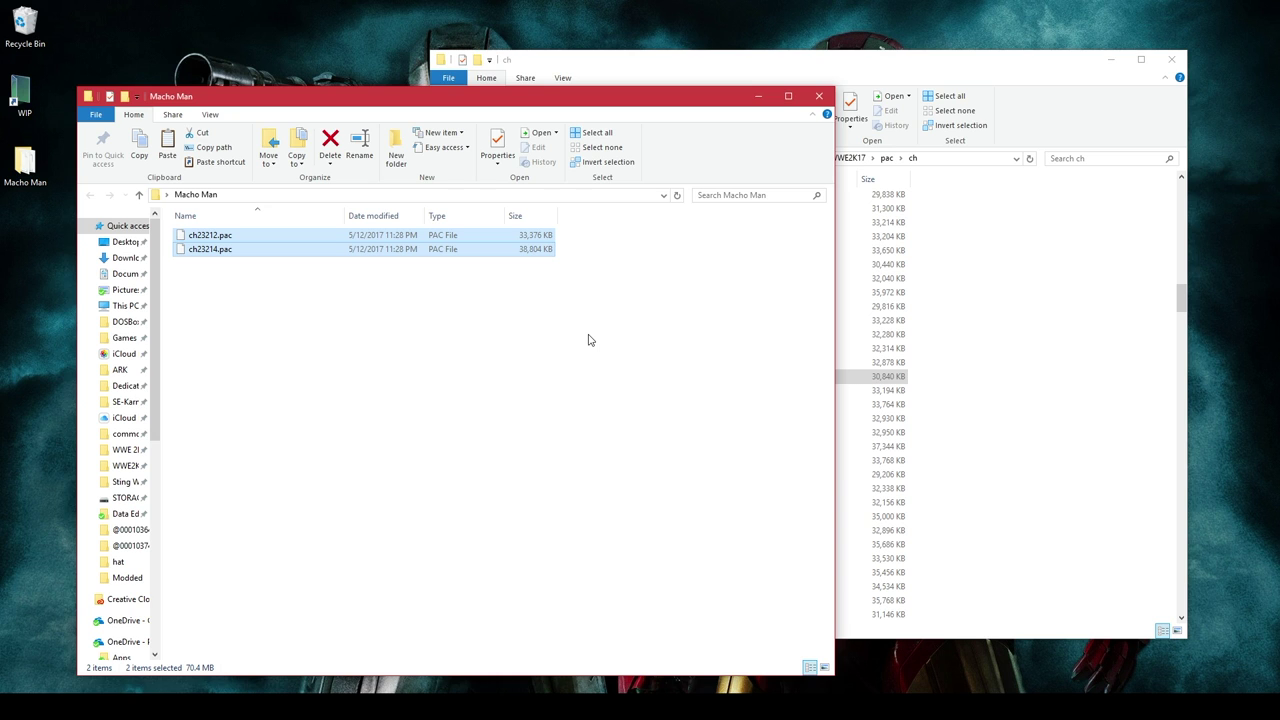
pyautogui.click(1100, 384)
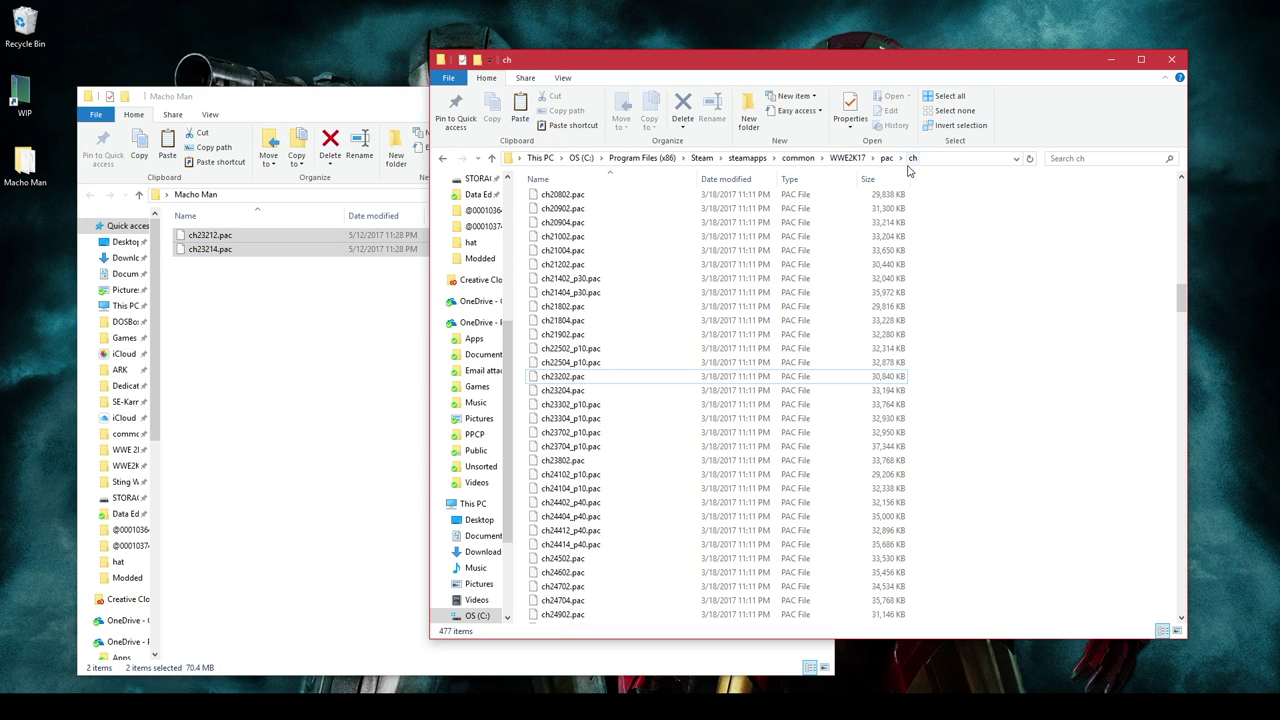
pyautogui.hotkey('ctrl', 'v')
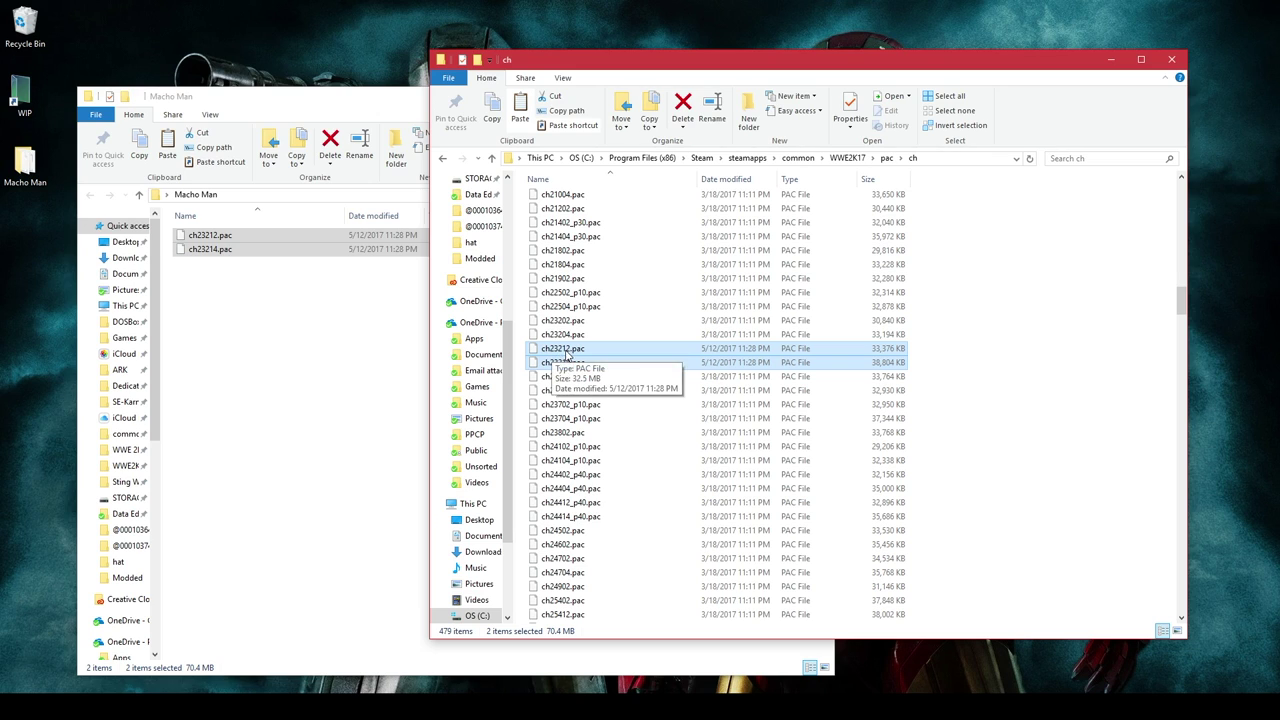
pyautogui.press('Up')
pyautogui.press('Up')
pyautogui.click(591, 349)
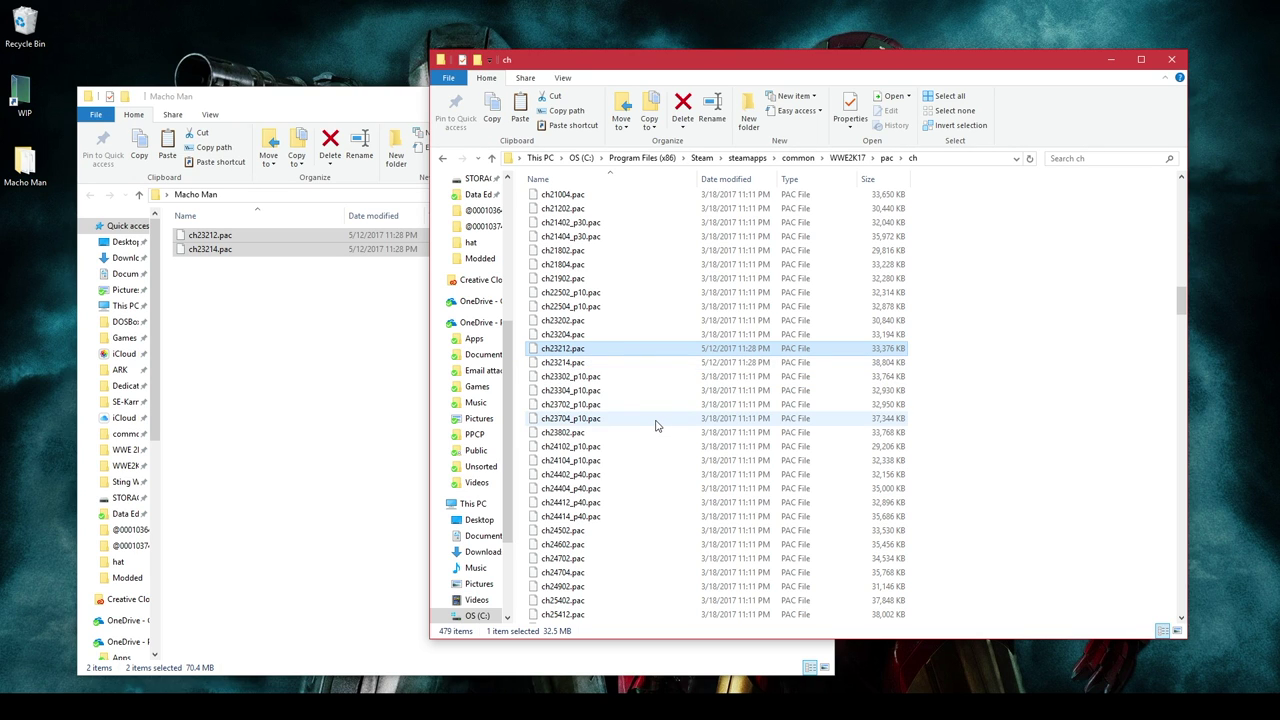
# Close the Macho Man and ch File Explorer windows.
pyautogui.click(380, 351)
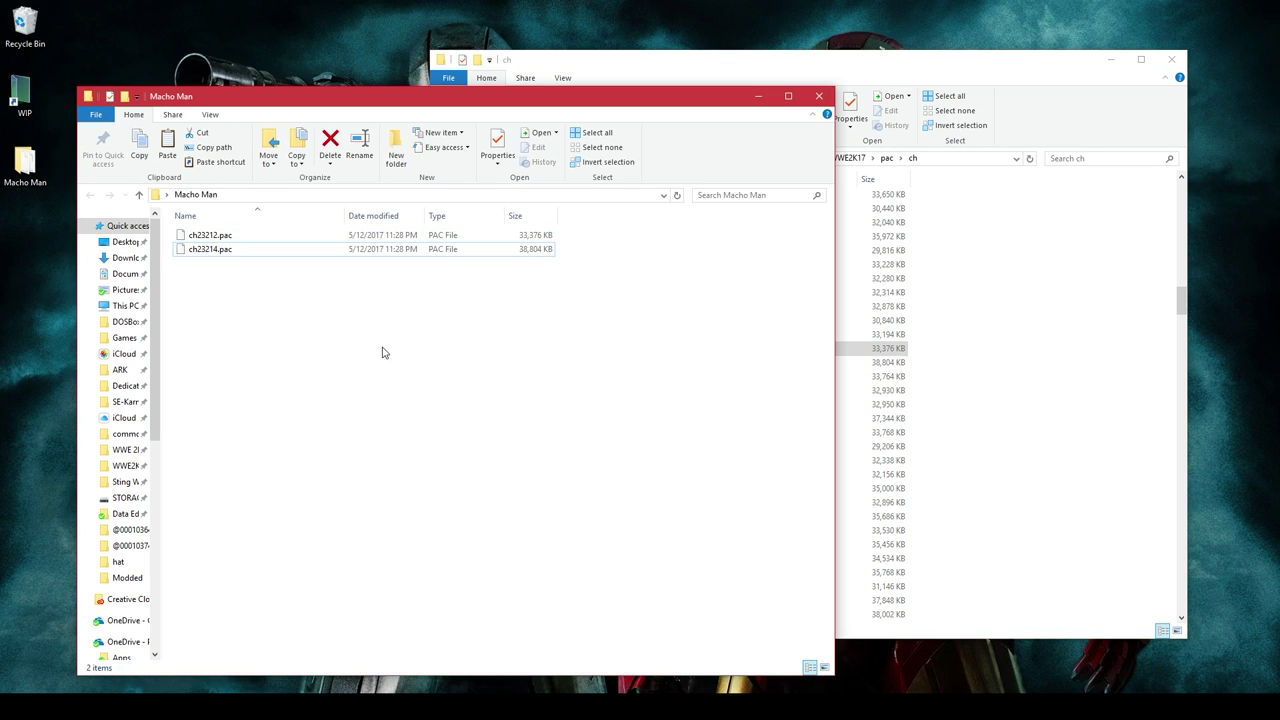
pyautogui.click(819, 96)
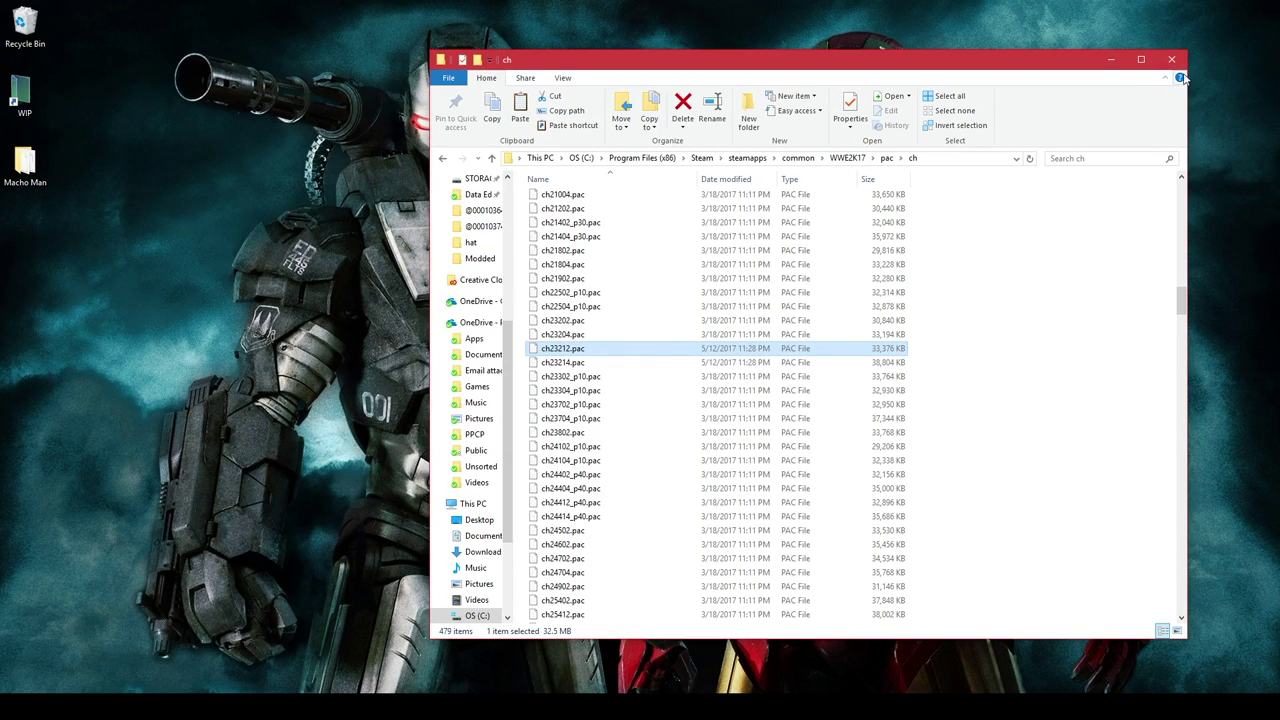
pyautogui.click(1172, 60)
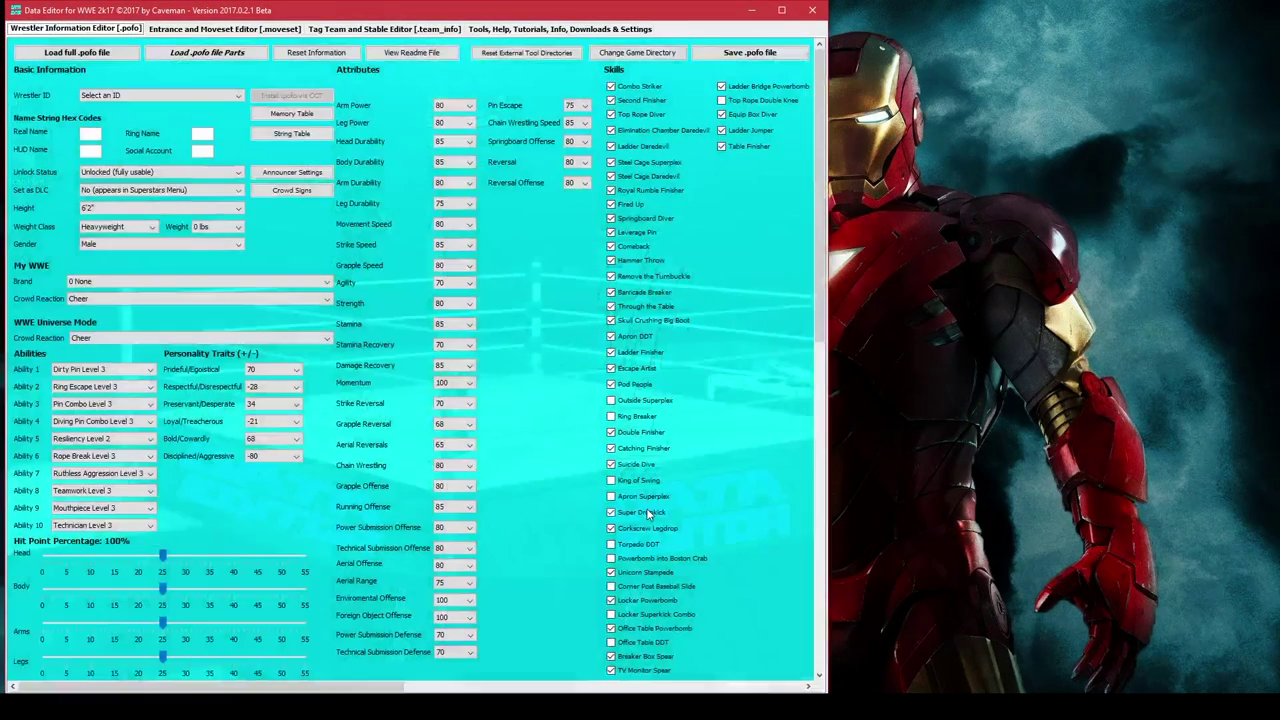
# Open the Alternate Attire Unlocker from the Data Editor for WWE 2k17 tools, declining the Universal Alternate Attire Unlock installation.
pyautogui.click(510, 28)
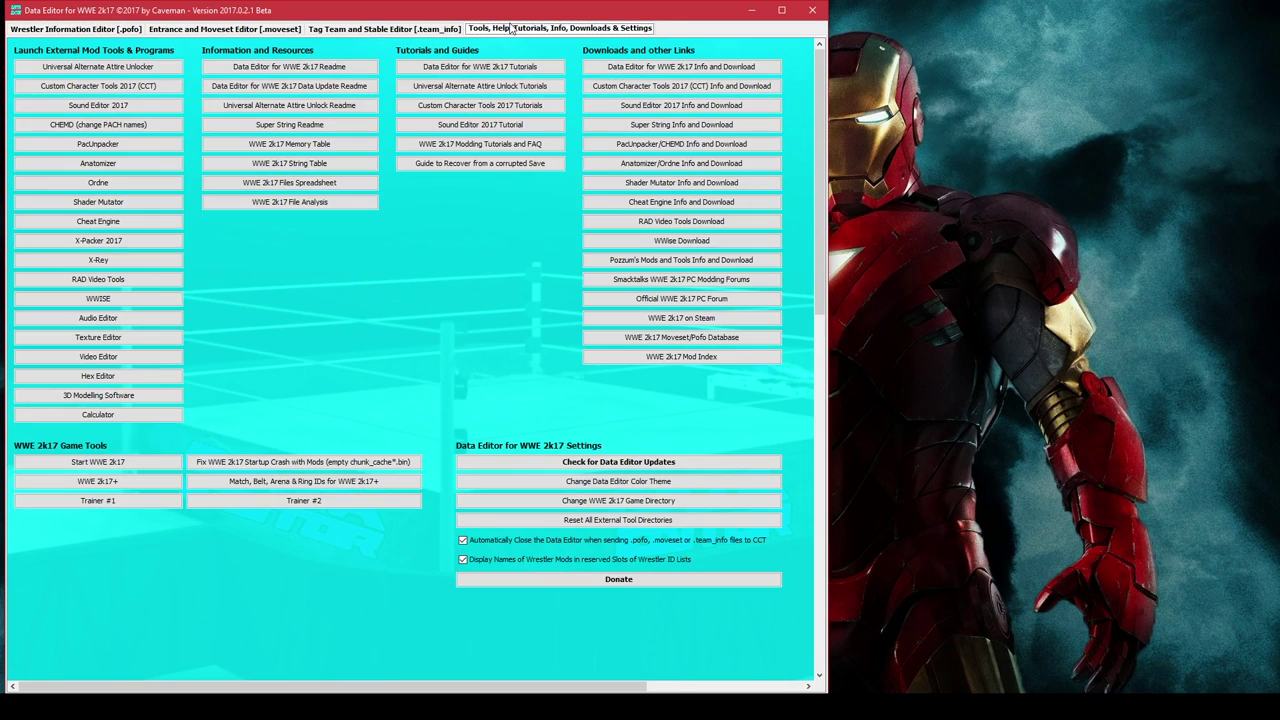
pyautogui.click(97, 67)
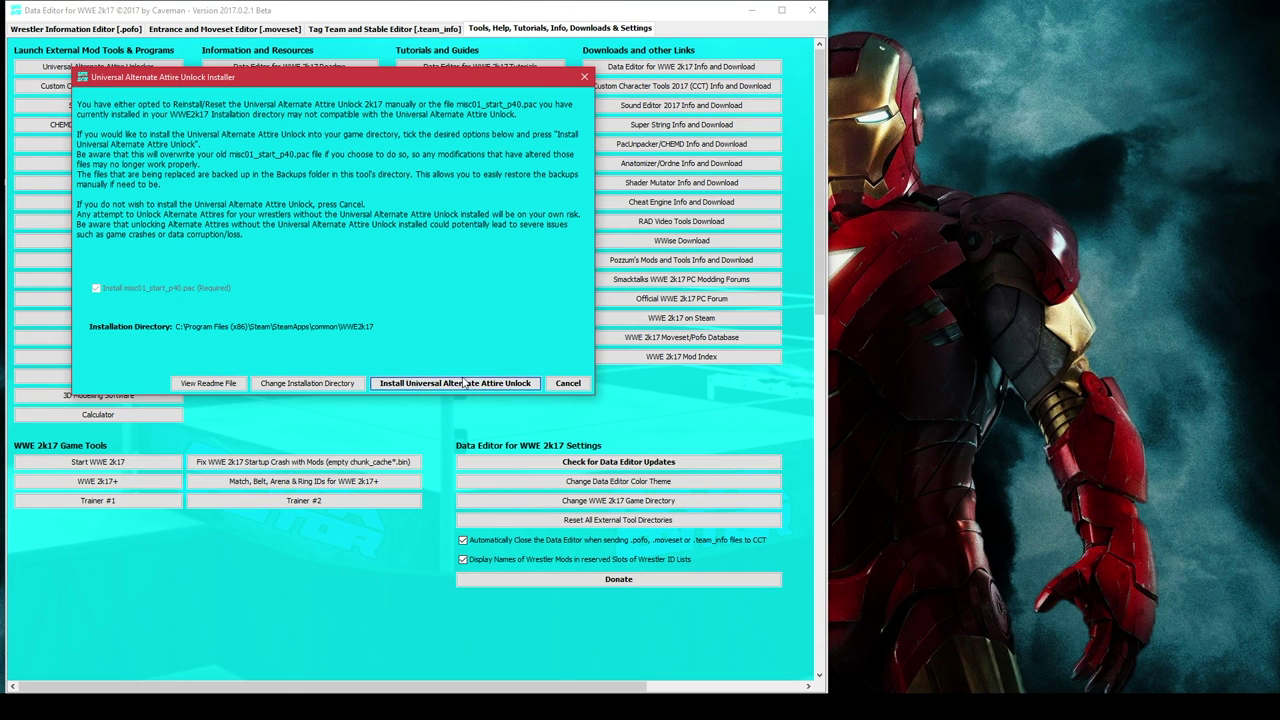
pyautogui.click(567, 384)
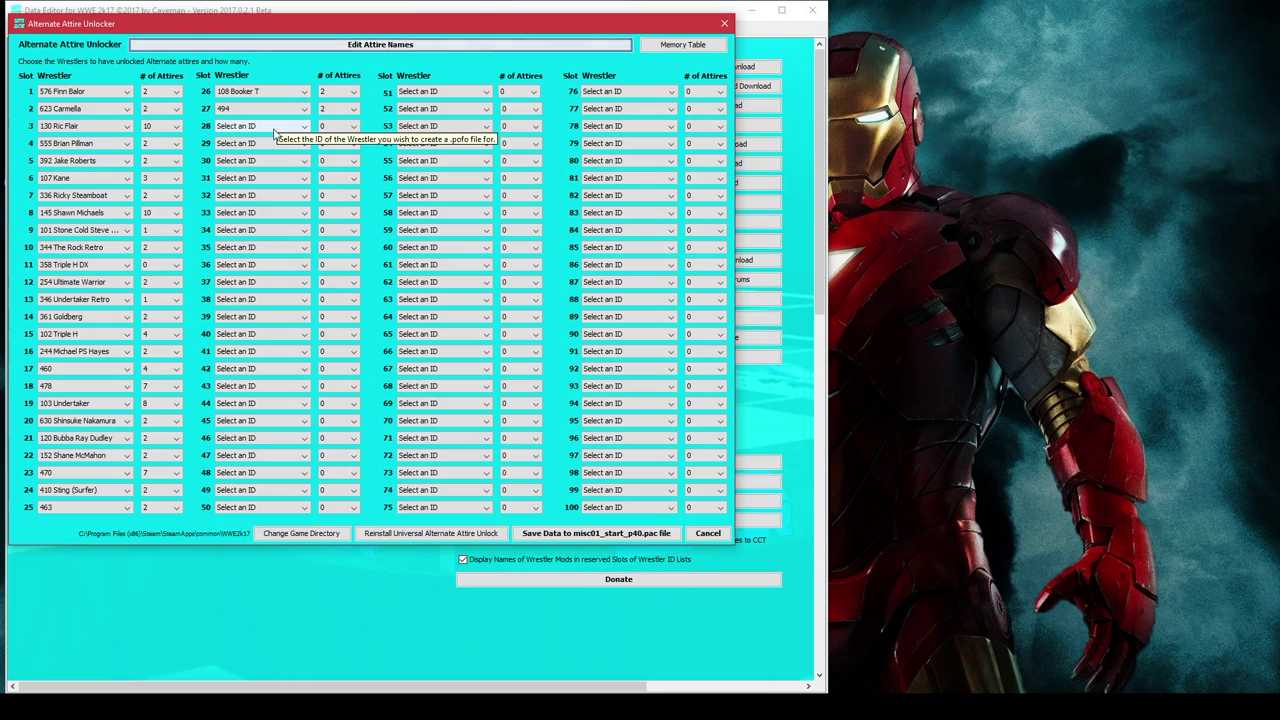
# Assign 232 Macho Man Randy Savage to unlocker slot 28 with 2 attires.
pyautogui.click(274, 128)
pyautogui.click(275, 128)
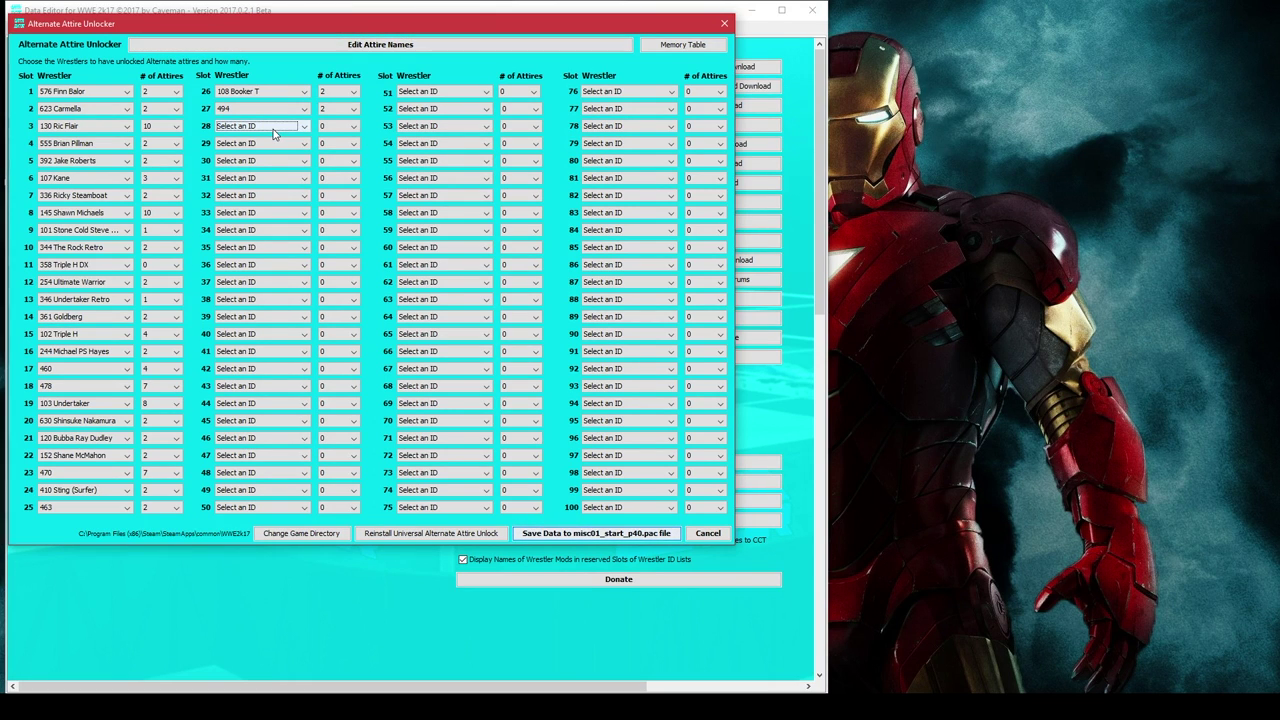
pyautogui.write('232 Macho Man Rand...')
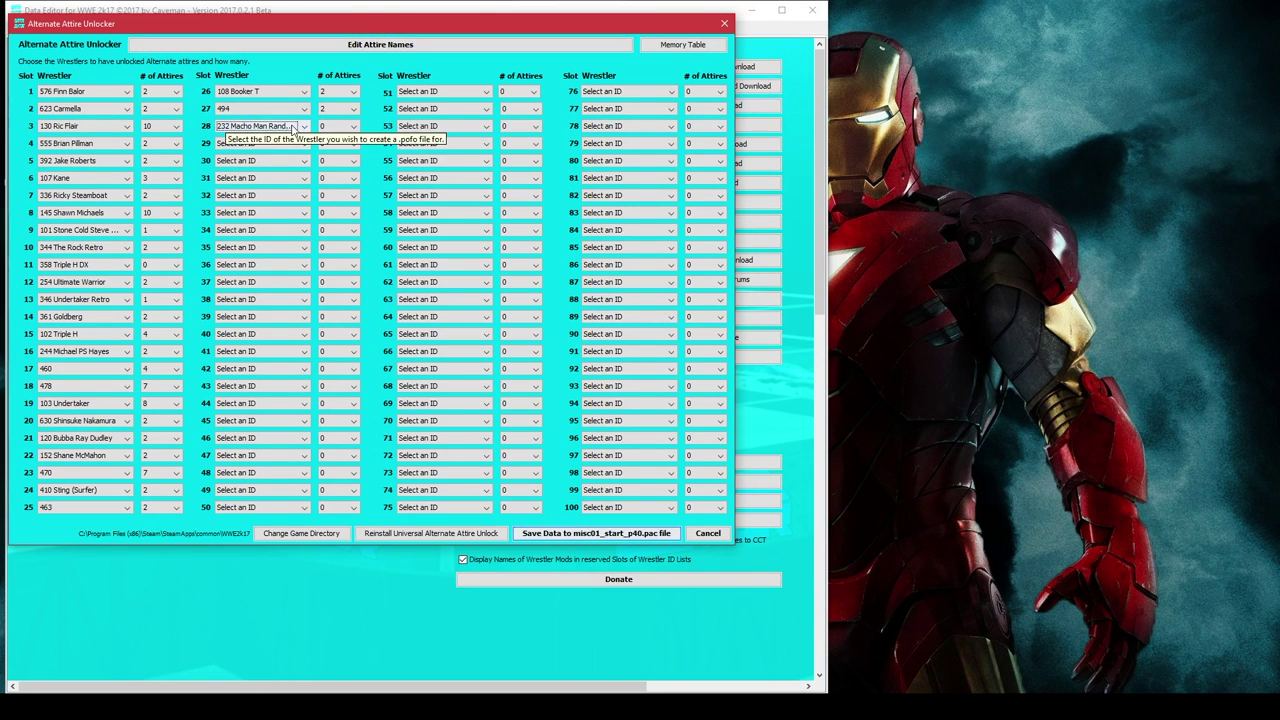
pyautogui.click(333, 130)
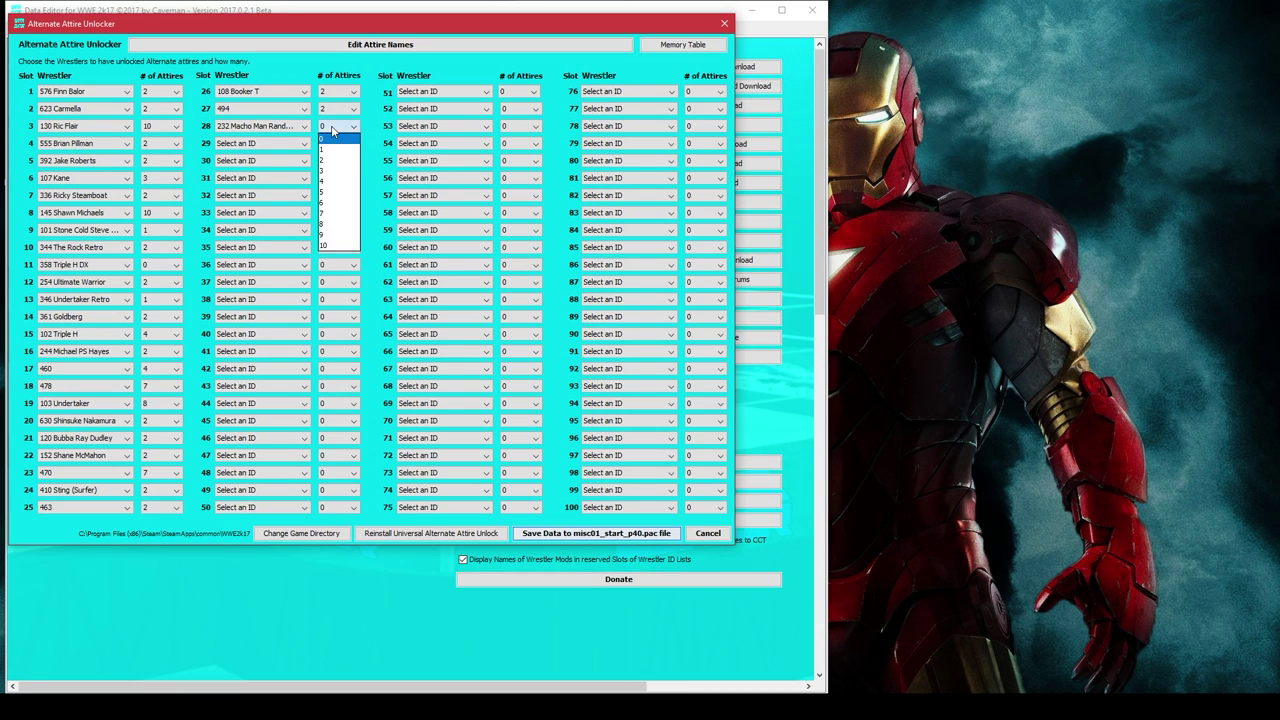
pyautogui.click(337, 163)
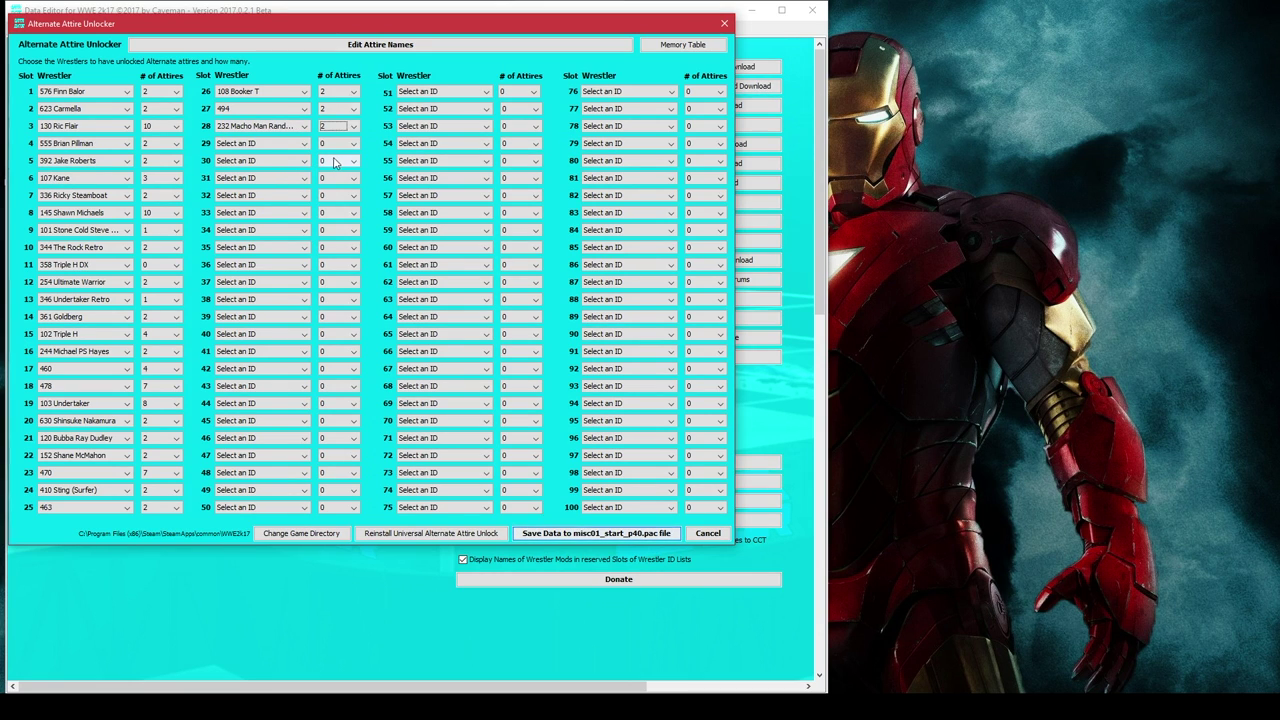
# Open the Attire Name Editor for unlocked attire slot 28 and reset its attire names to the defaults.
pyautogui.click(326, 45)
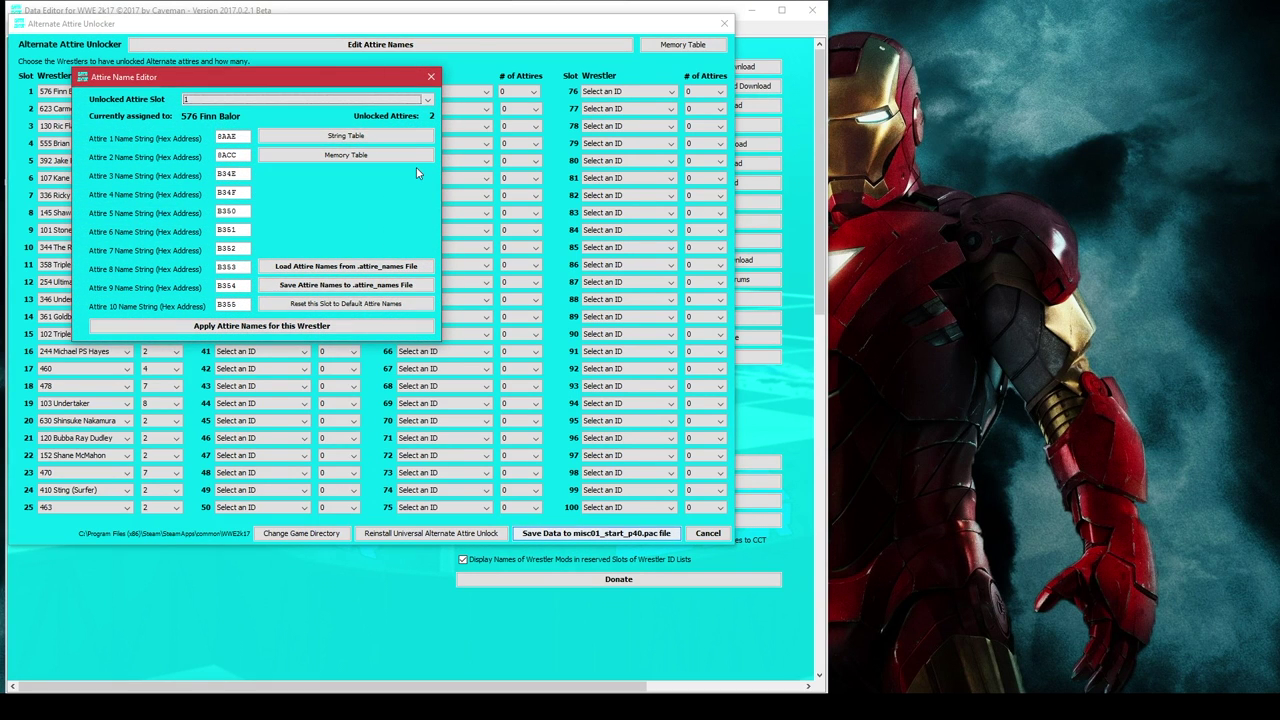
pyautogui.moveTo(356, 84); pyautogui.dragTo(376, 215)
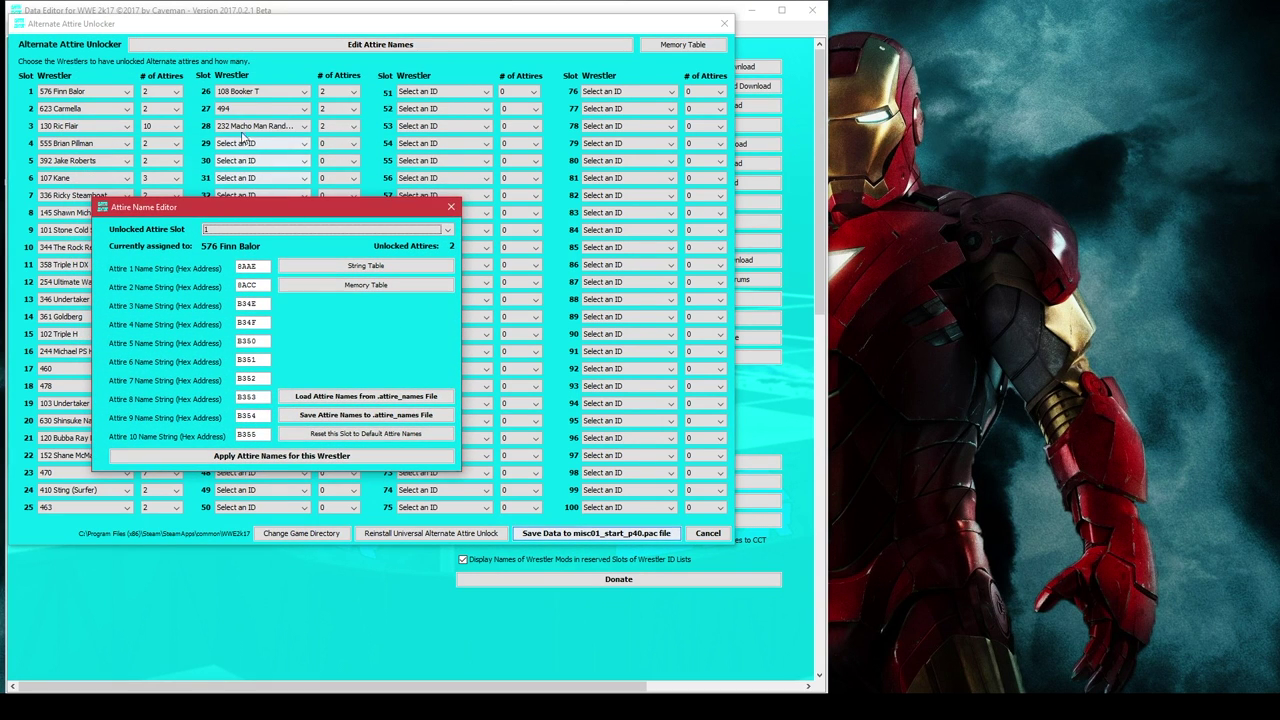
pyautogui.write('28')
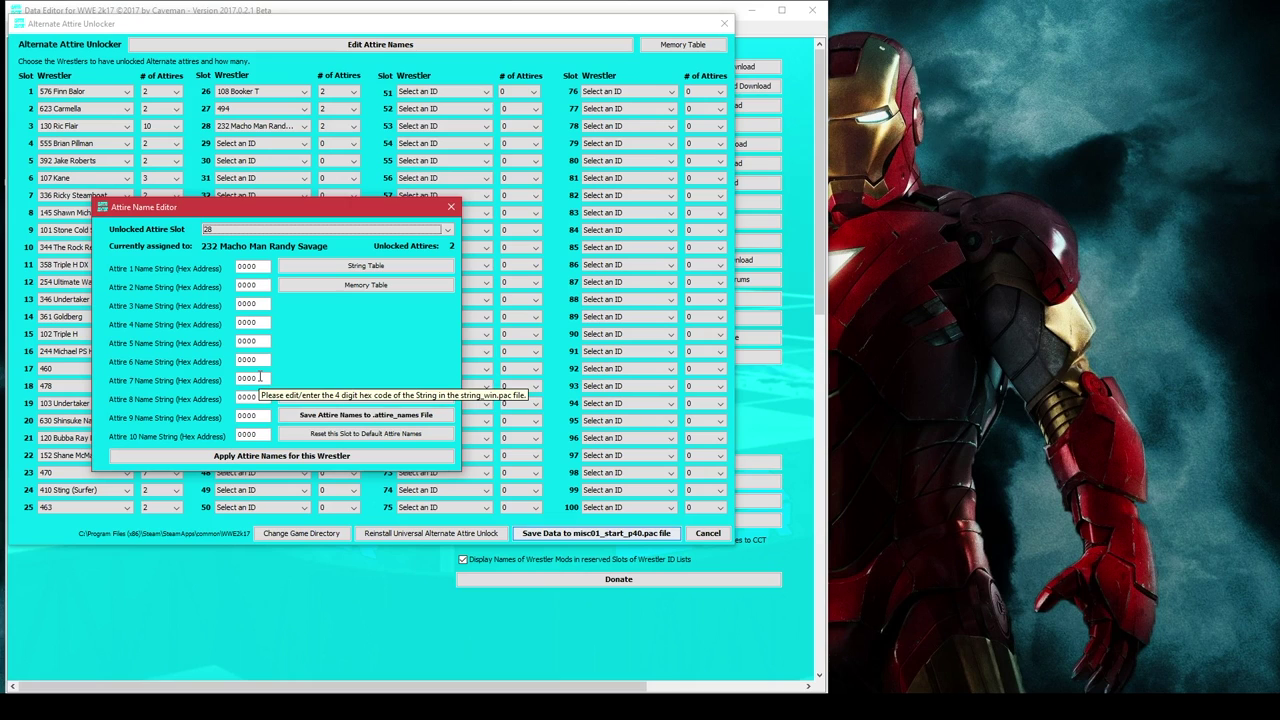
pyautogui.click(365, 434)
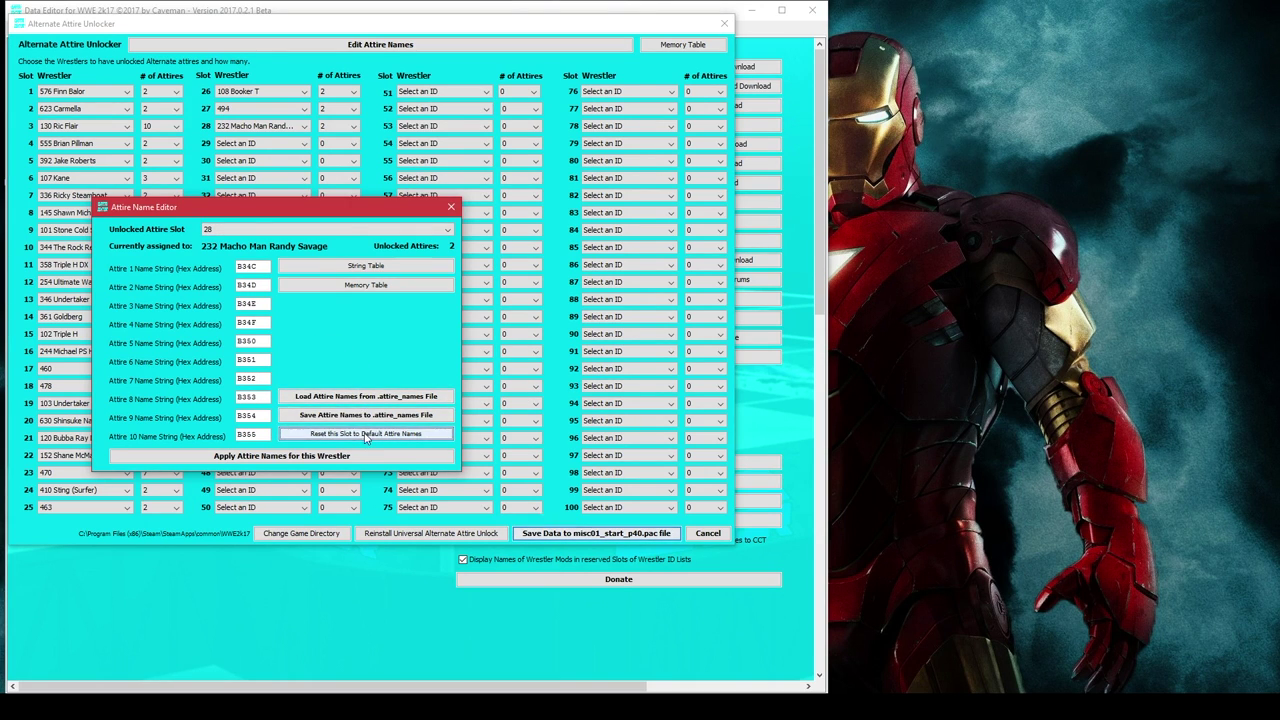
pyautogui.click(260, 268)
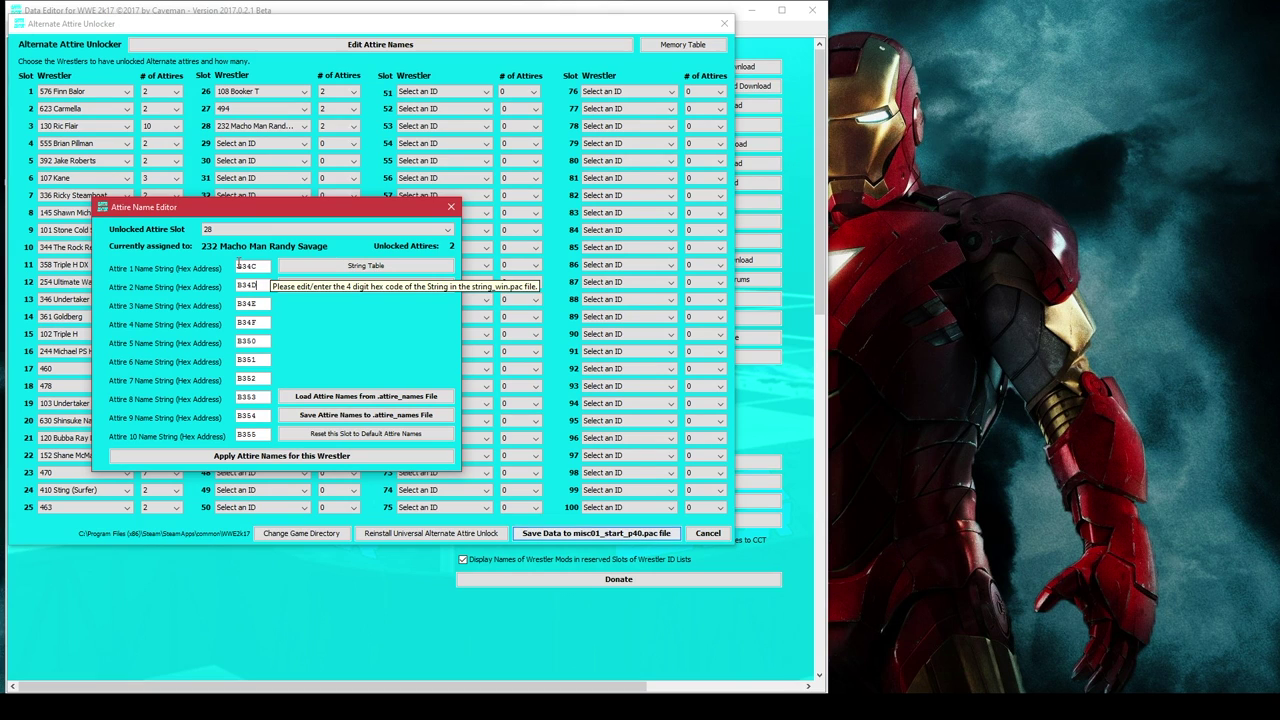
# Open the WWE 2K17 String table and look up the Attire 1 name's hex address among the wrestling attires on sheet 0001.
pyautogui.doubleClick(258, 265)
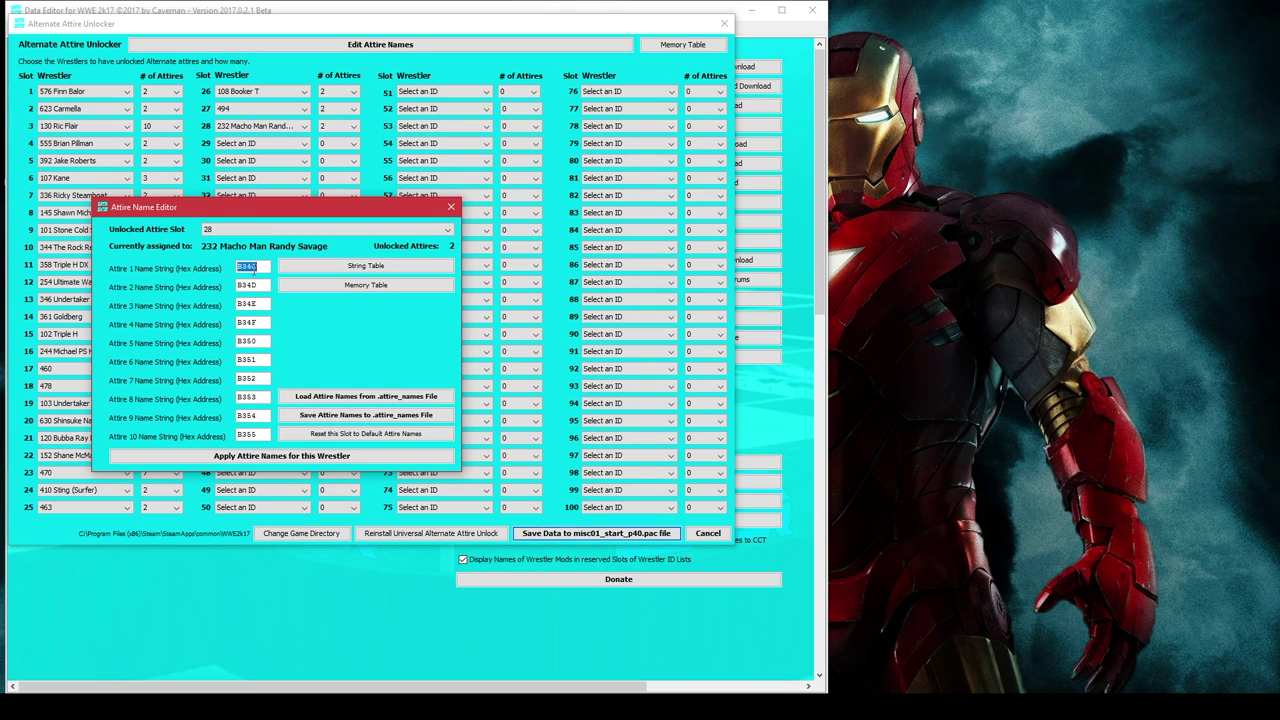
pyautogui.doubleClick(241, 284)
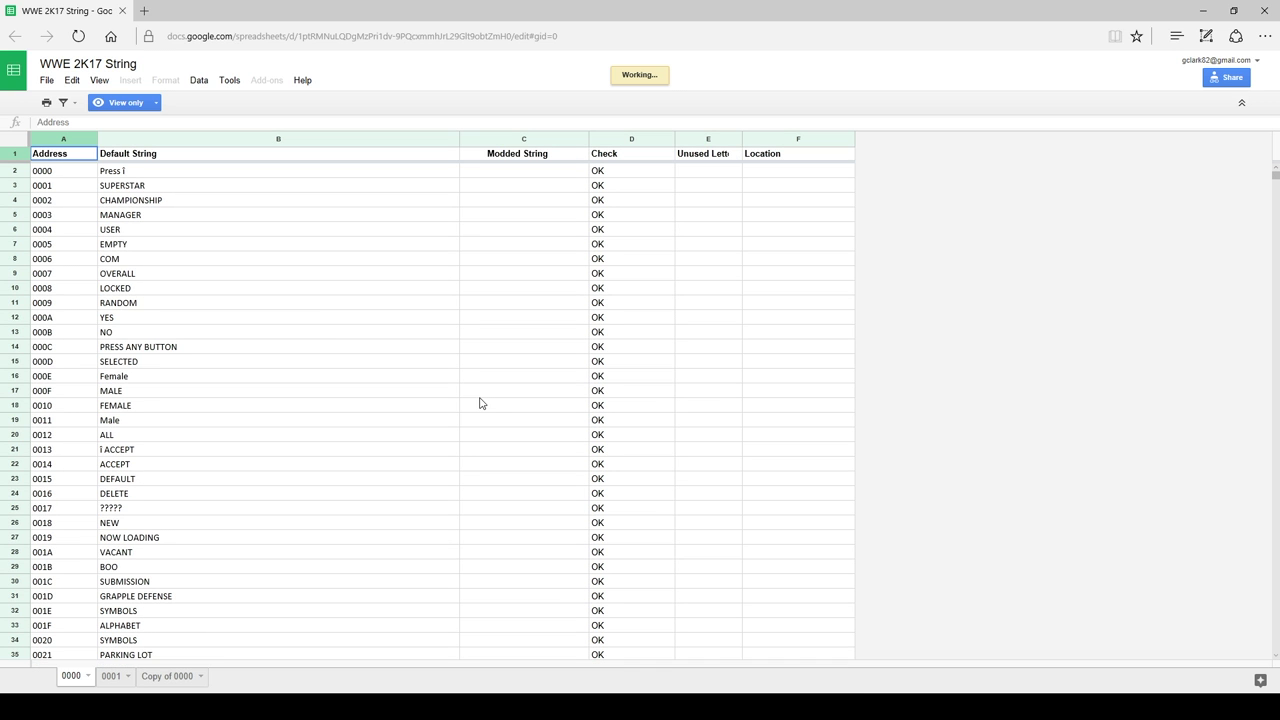
pyautogui.scroll(-1, 192, 437)
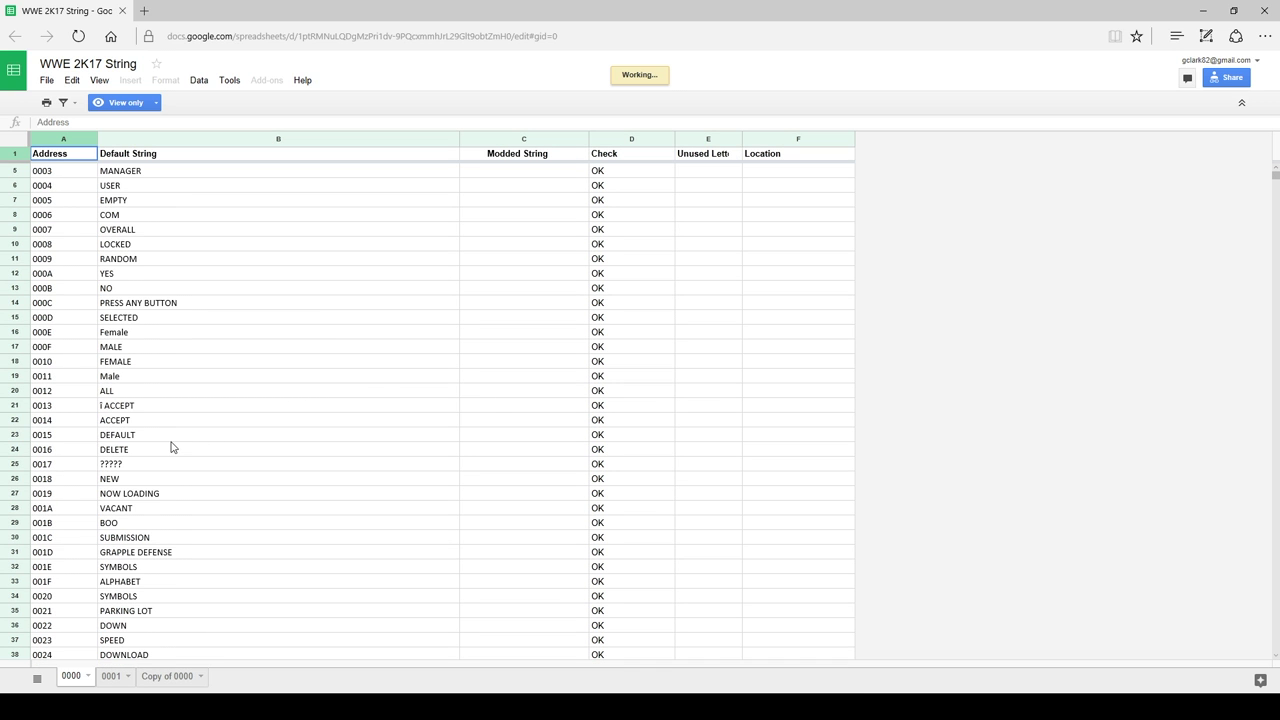
pyautogui.scroll(-7, 171, 447)
pyautogui.scroll(3, 168, 448)
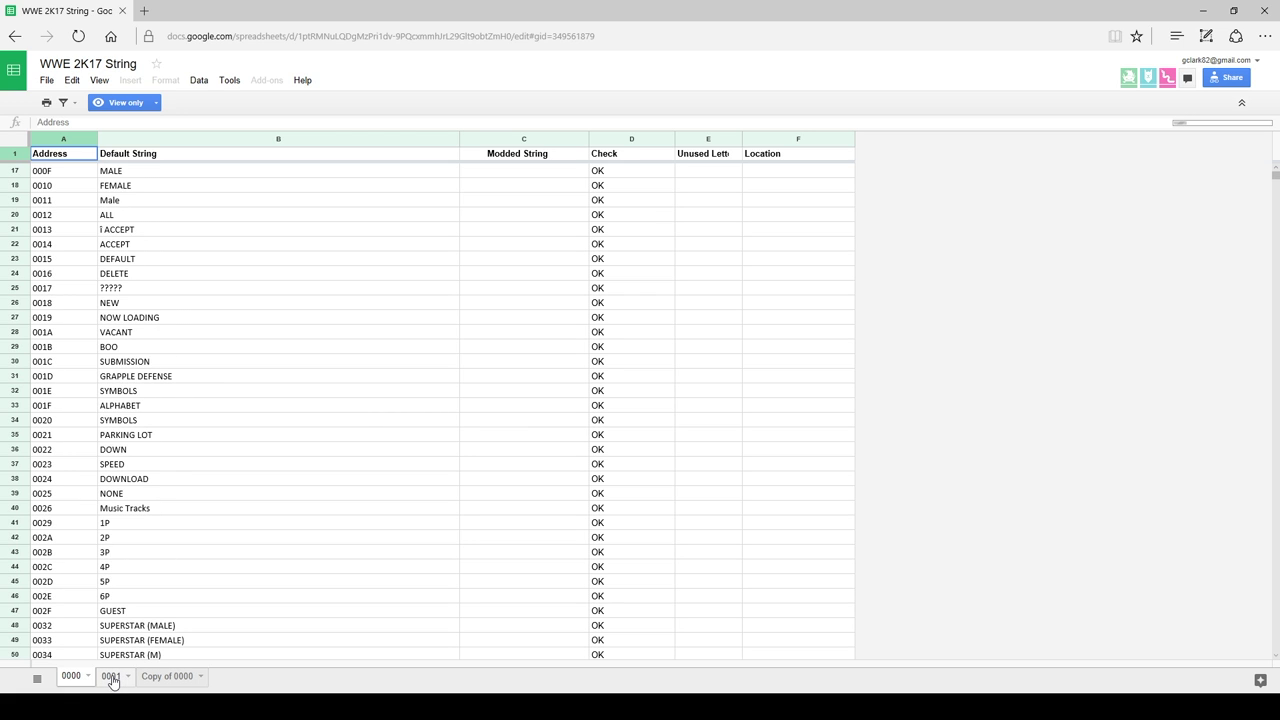
pyautogui.click(110, 676)
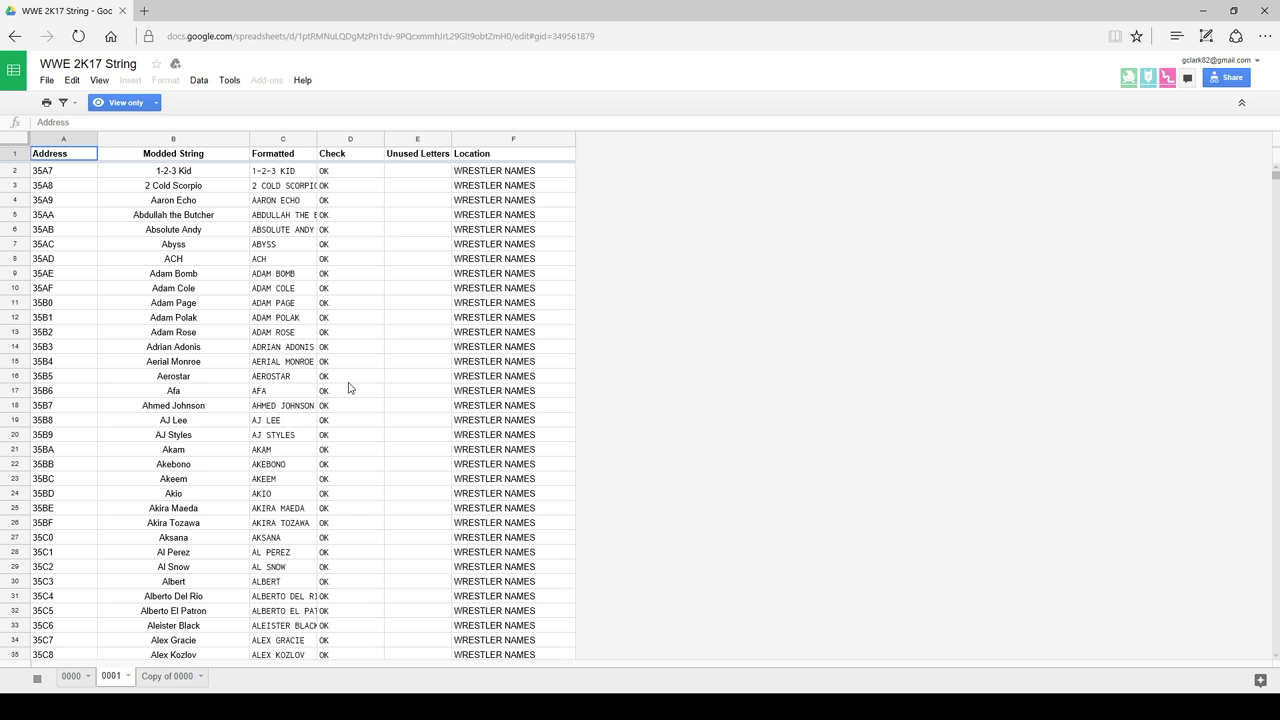
pyautogui.scroll(-20, 335, 516)
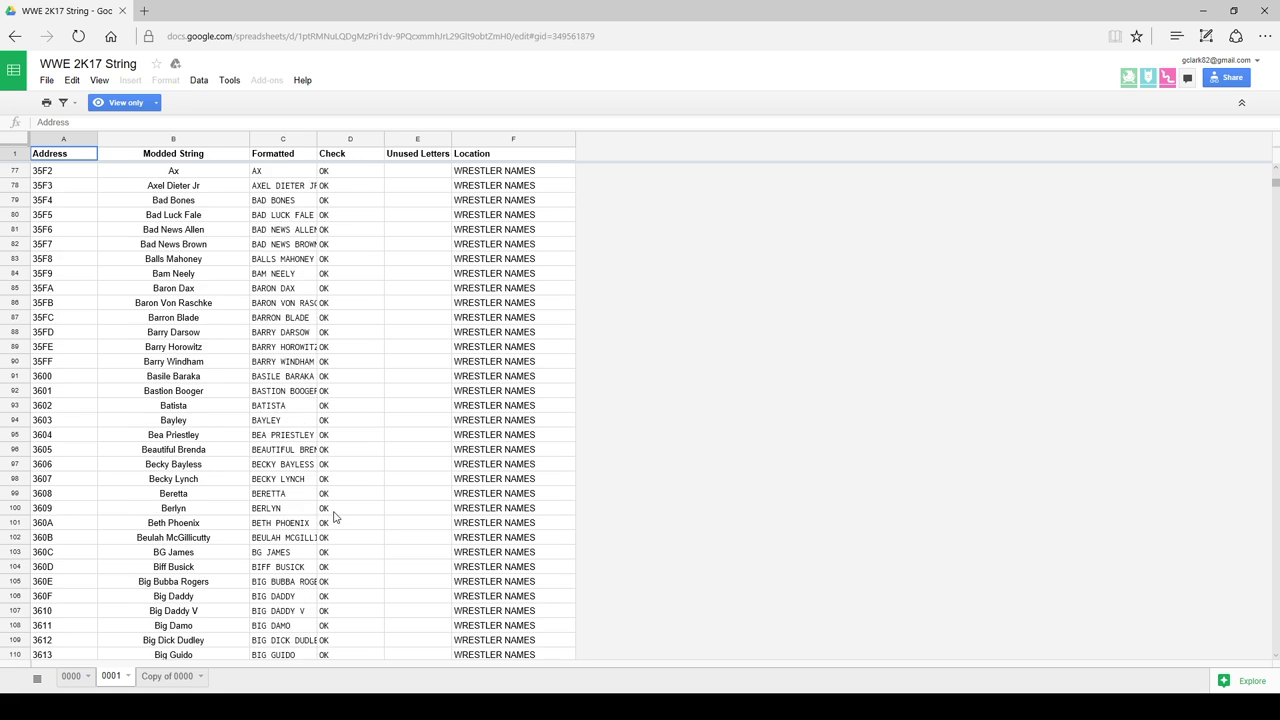
pyautogui.scroll(-17, 335, 516)
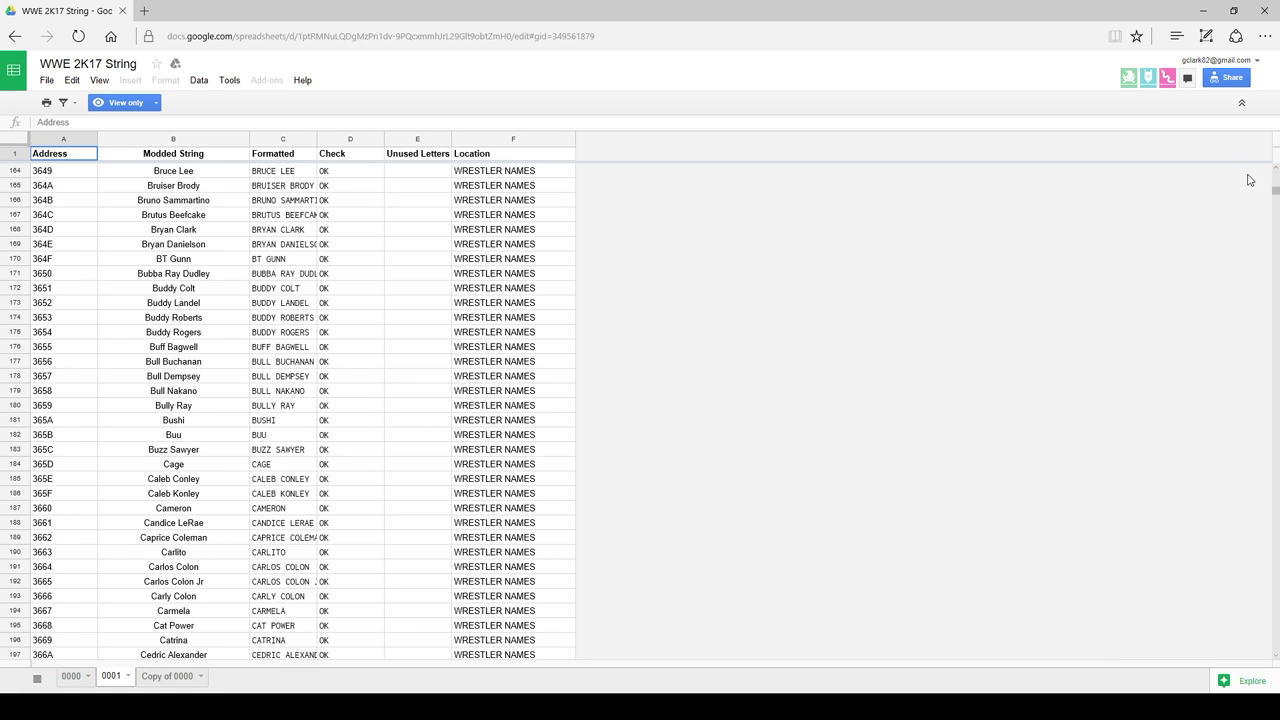
pyautogui.moveTo(1275, 195); pyautogui.dragTo(1221, 460)
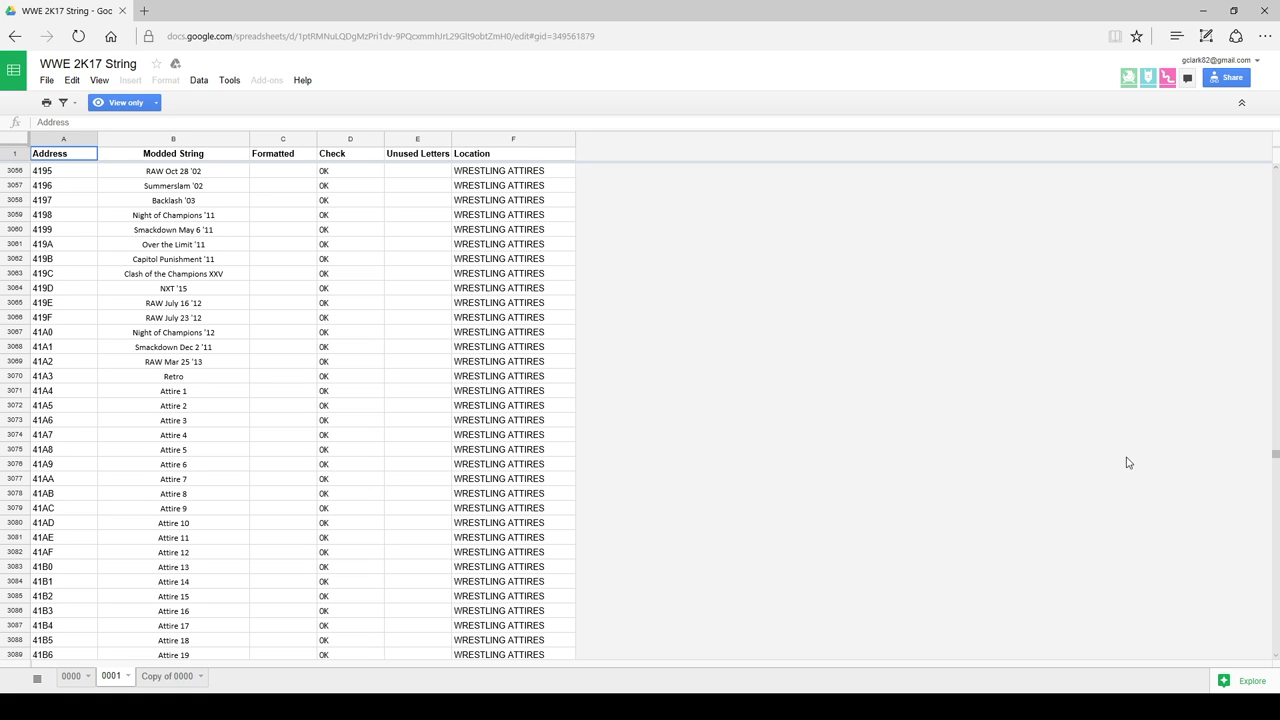
pyautogui.click(50, 393)
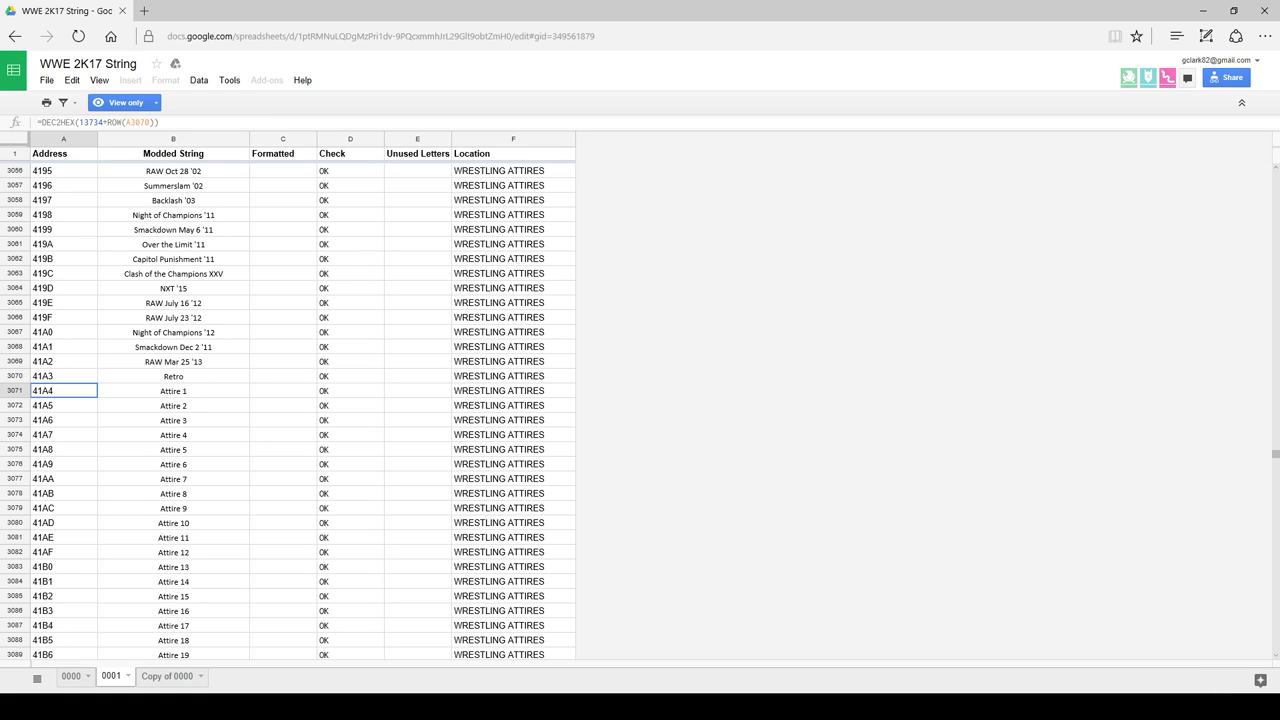
# Switch back to the Attire Name Editor and move its window clear of the Alternate Attire Unlocker.
pyautogui.hotkey('alt', 'Tab')
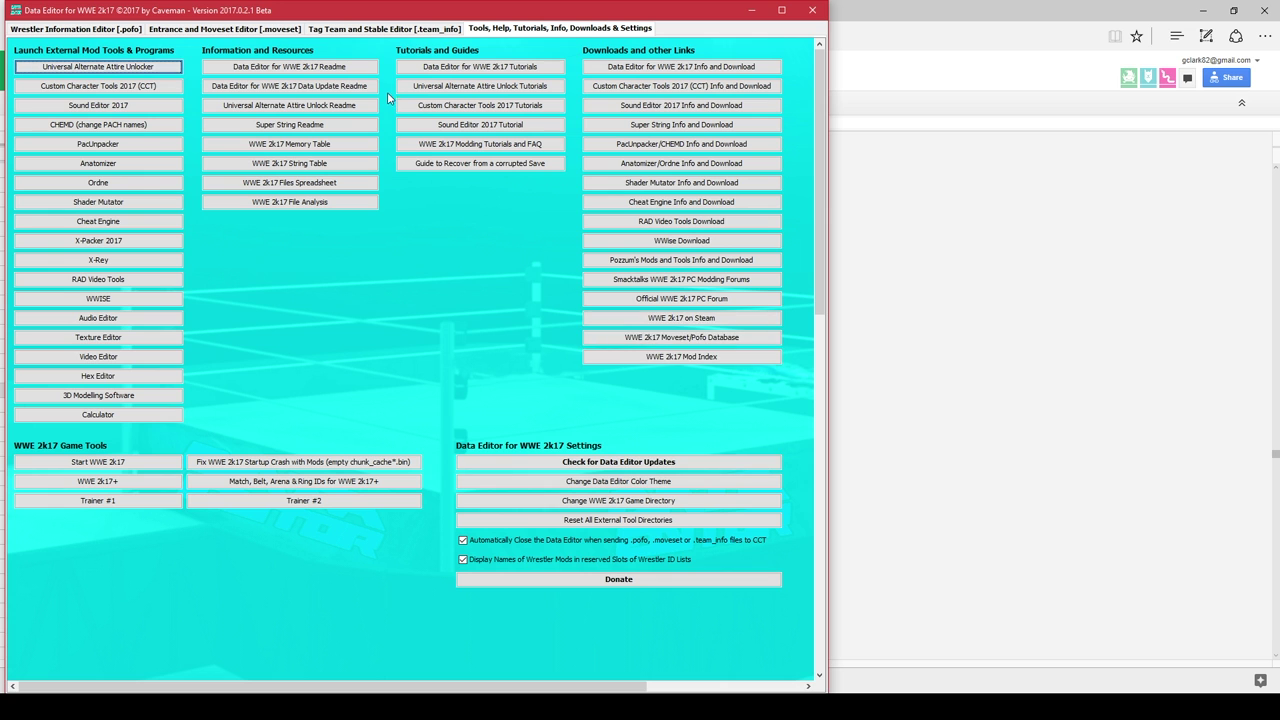
pyautogui.hotkey('alt', 'Tab')
pyautogui.hotkey('alt', 'Tab')
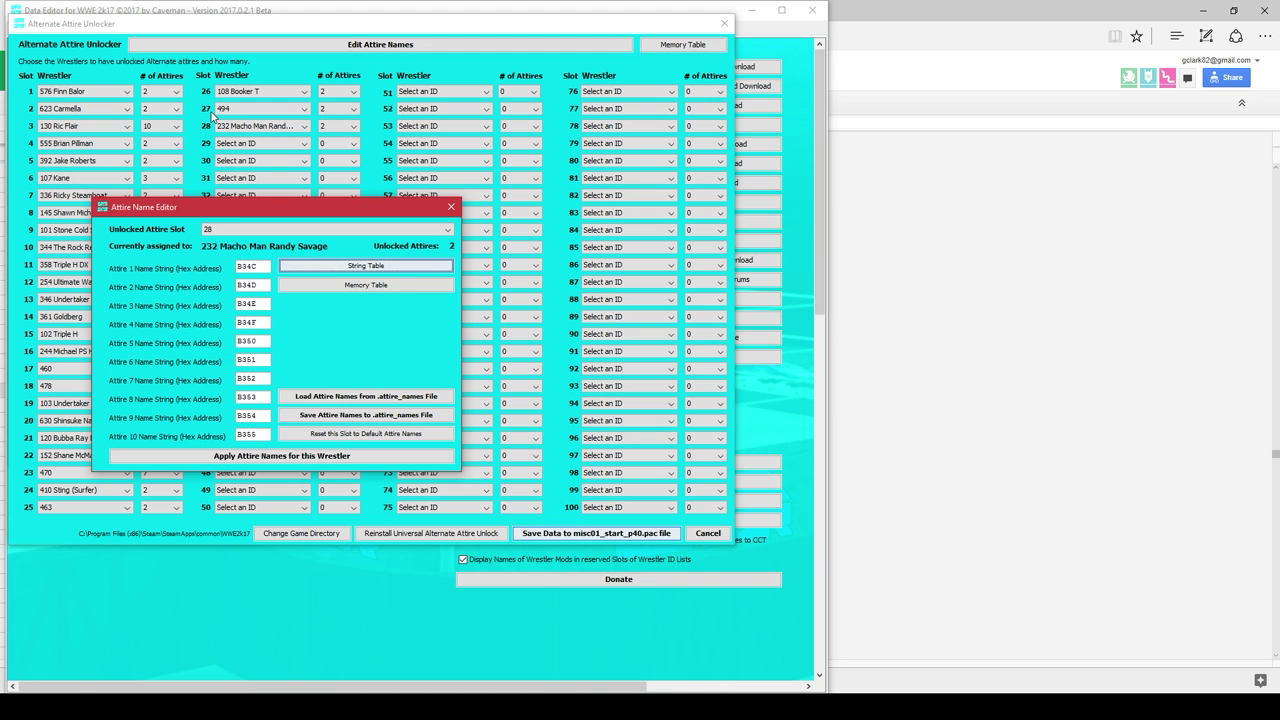
pyautogui.moveTo(240, 207); pyautogui.dragTo(911, 232)
pyautogui.click(923, 88)
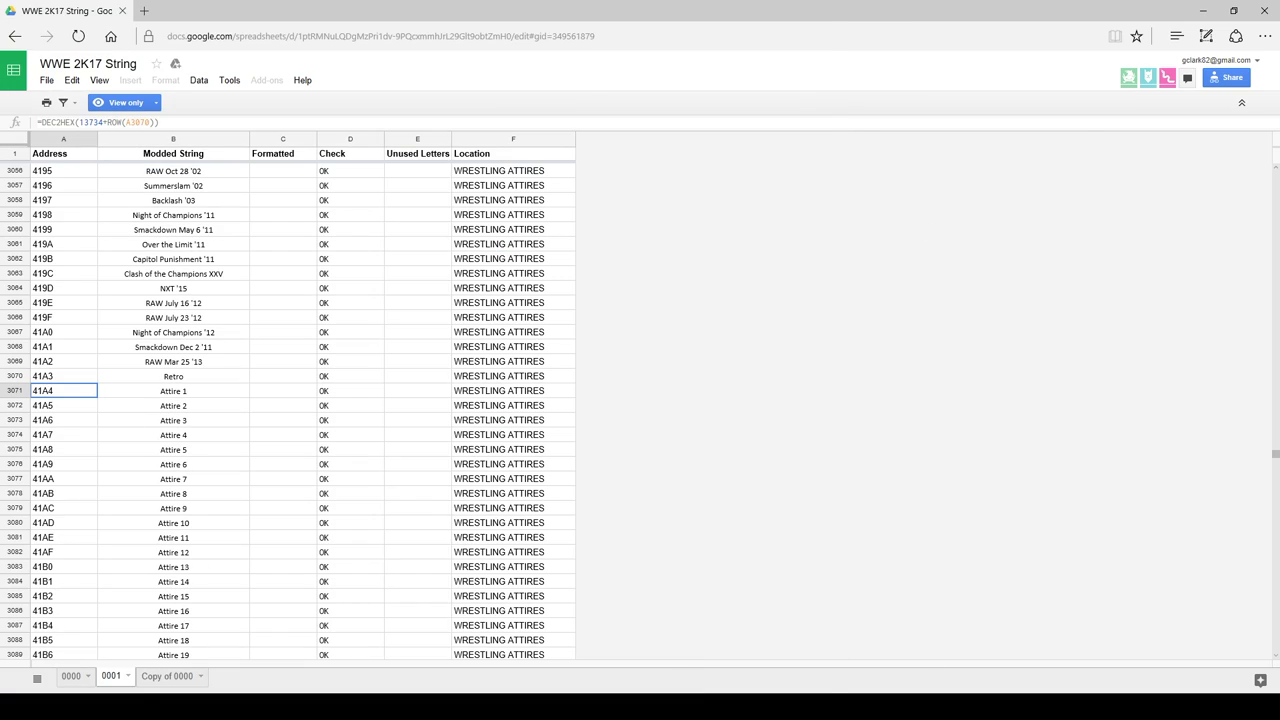
# Recheck the Attire 1 address in the string table and set the Attire 1 name string to 41A4 for slot 28.
pyautogui.hotkey('alt', 'Tab')
pyautogui.hotkey('alt', 'Tab')
pyautogui.hotkey('alt', 'Tab')
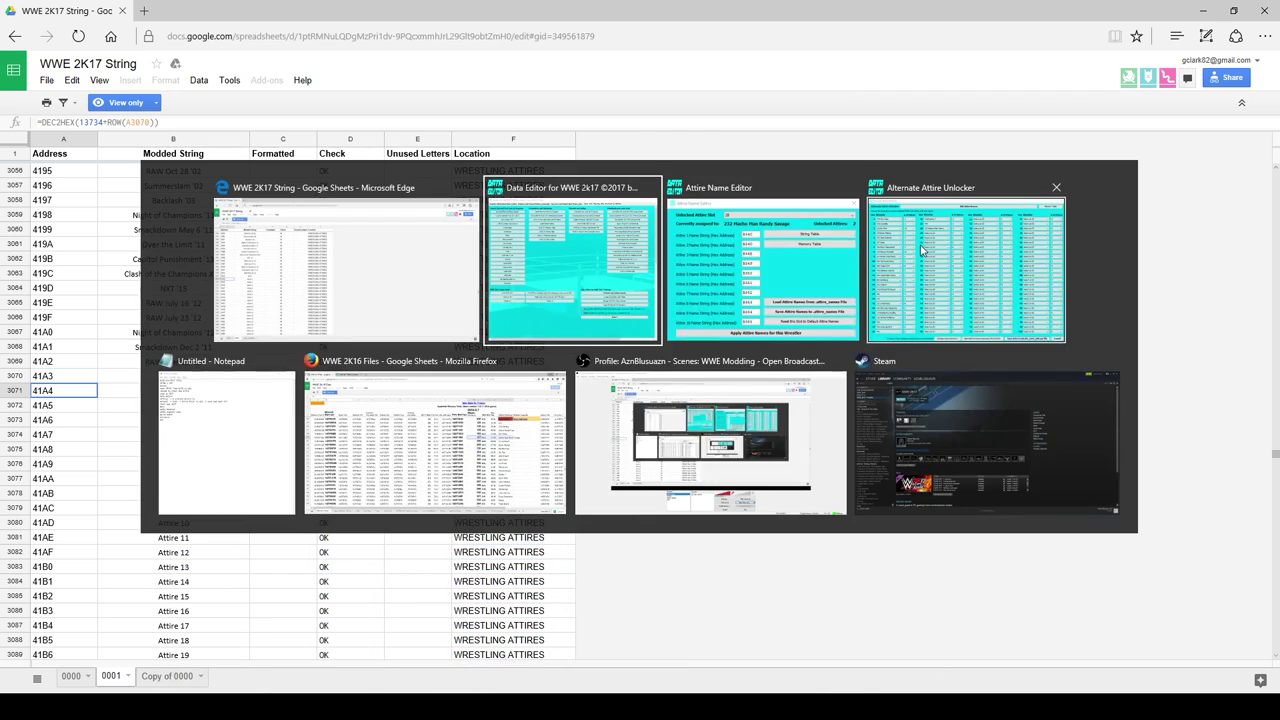
pyautogui.hotkey('alt', 'Tab')
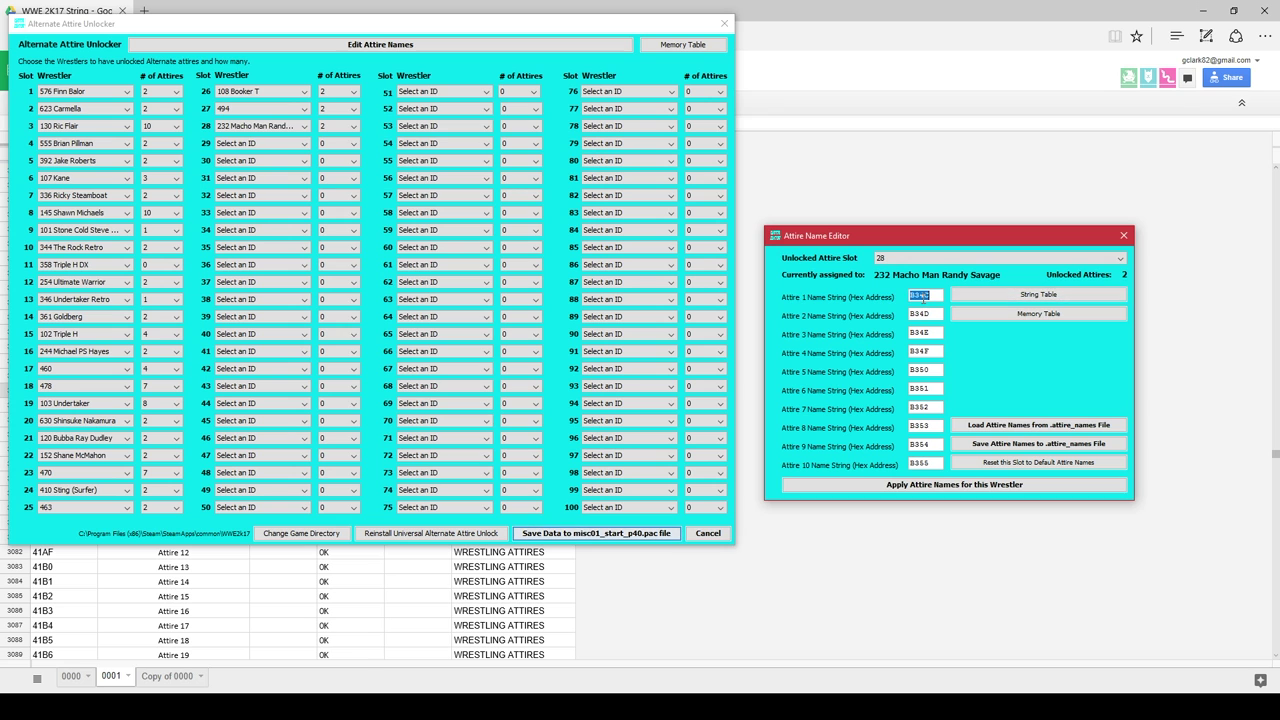
pyautogui.hotkey('alt', 'Tab')
pyautogui.click(36, 386)
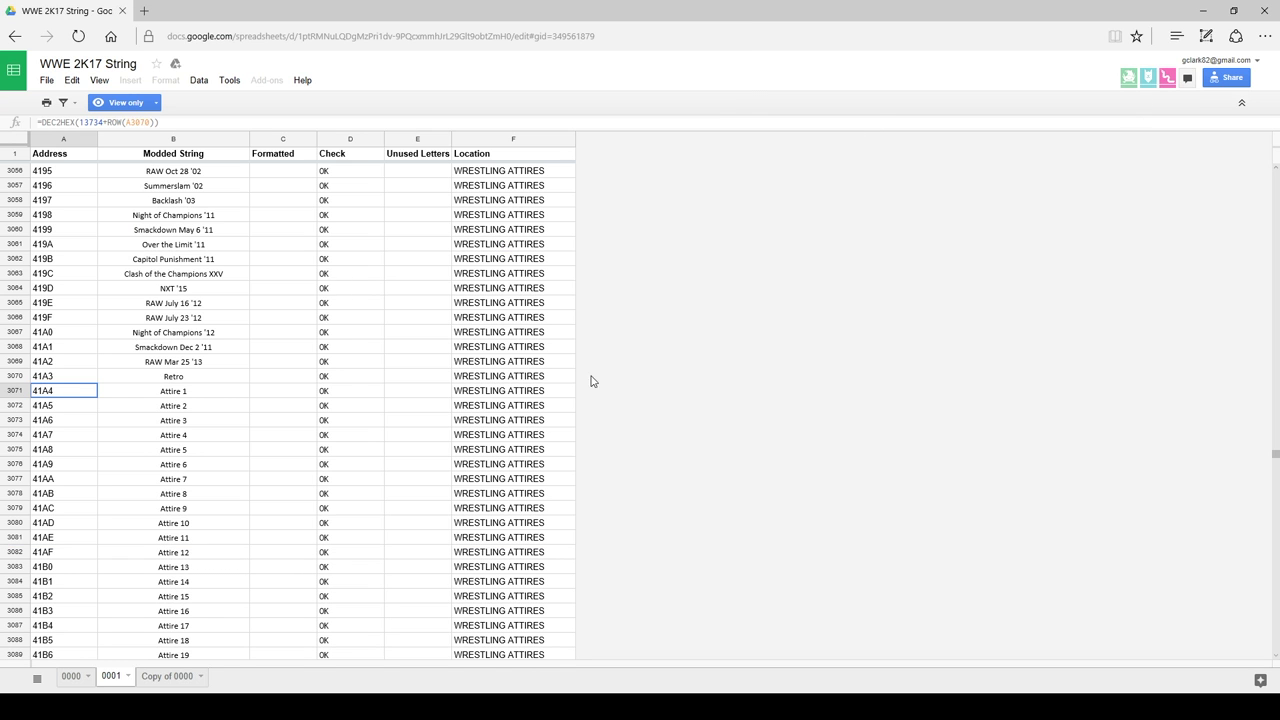
pyautogui.hotkey('alt', 'Tab')
pyautogui.doubleClick(918, 294)
pyautogui.write('41A4')
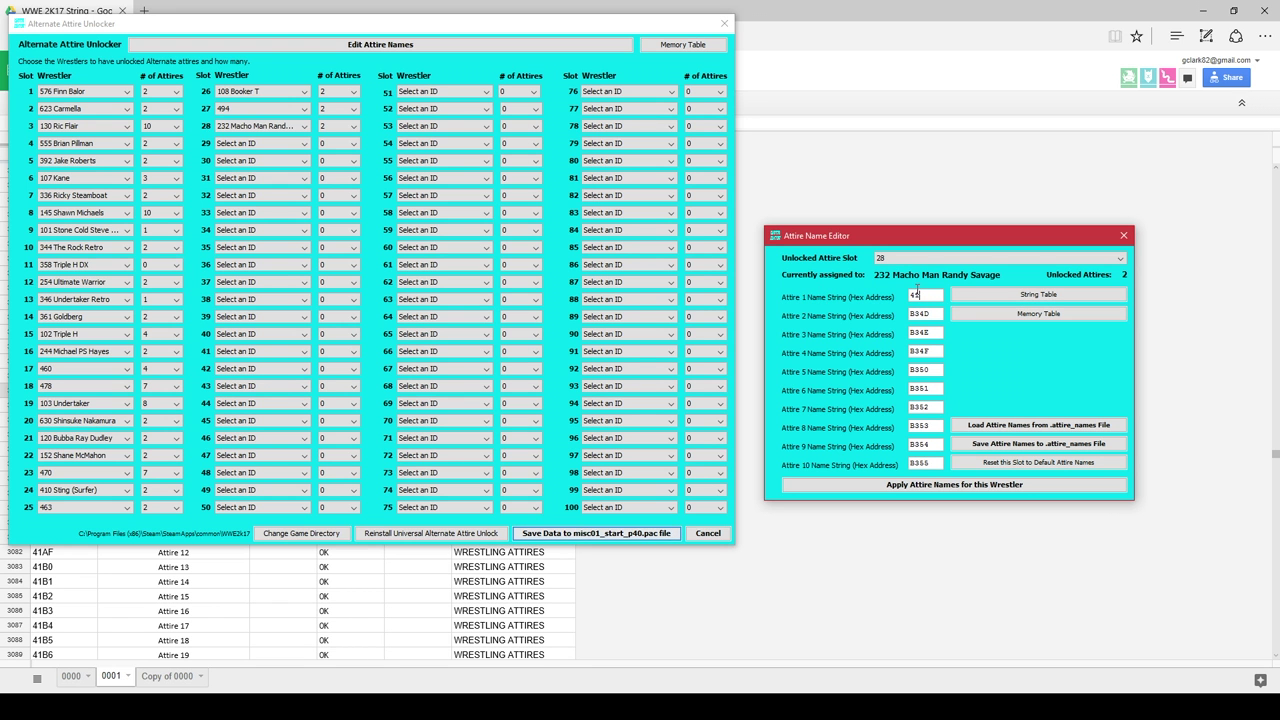
# Look up the Attire 2 address, set the Attire 2 name string to 41A5, and apply the attire names for this wrestler.
pyautogui.click(785, 610)
pyautogui.click(55, 406)
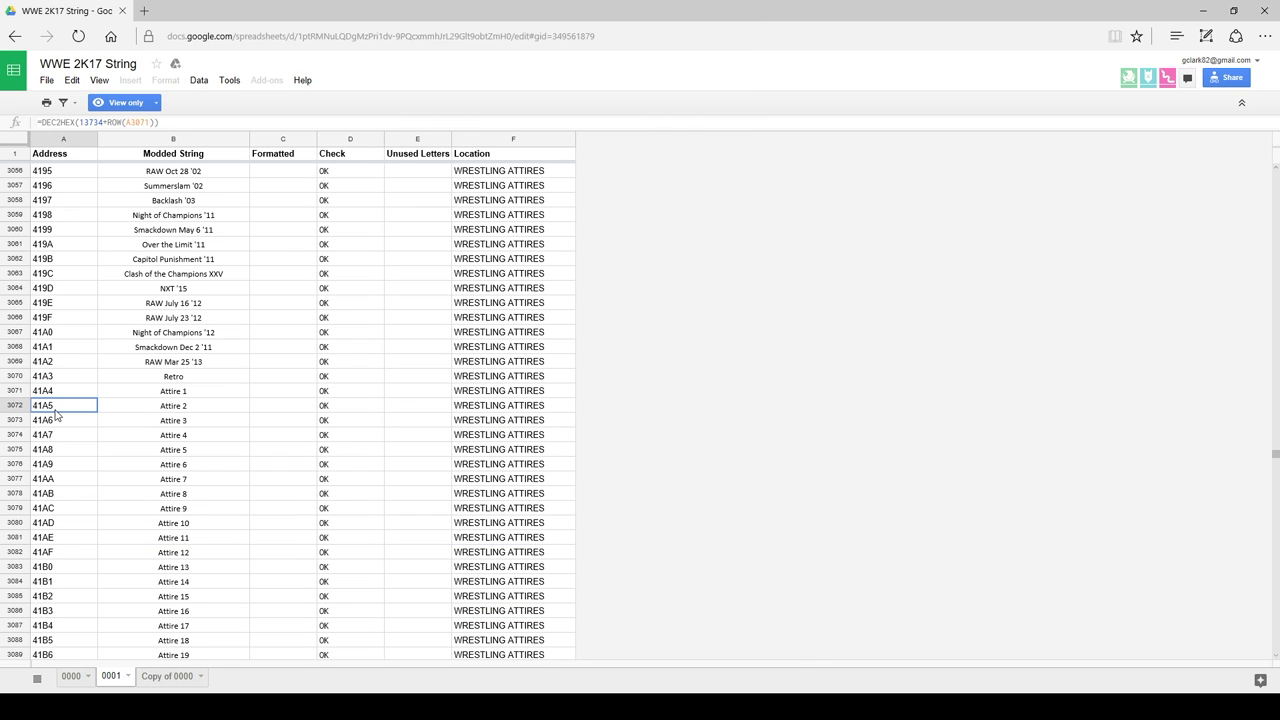
pyautogui.hotkey('alt', 'Tab')
pyautogui.doubleClick(916, 313)
pyautogui.write('4')
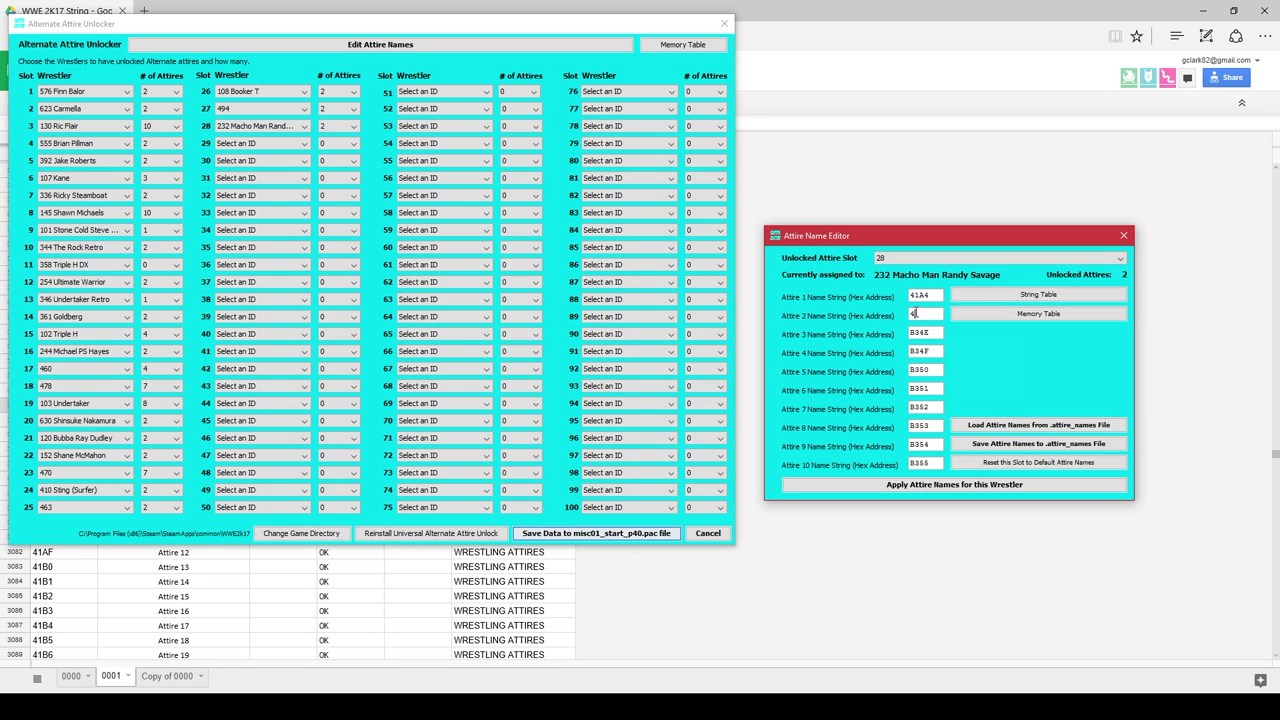
pyautogui.write('1A5')
pyautogui.press('BackSpace')
pyautogui.write('5')
pyautogui.click(980, 492)
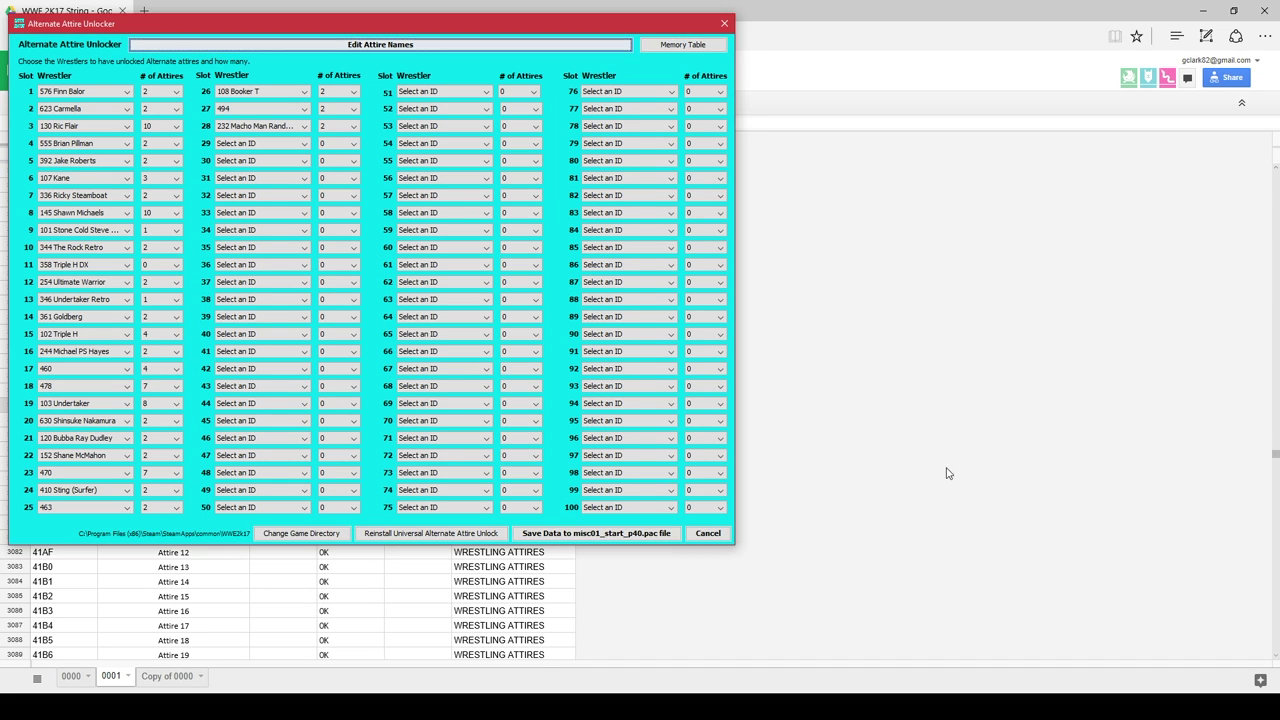
# Save the unlocker data to the misc01_start_p40.pac file and close the string table's browser window.
pyautogui.click(573, 536)
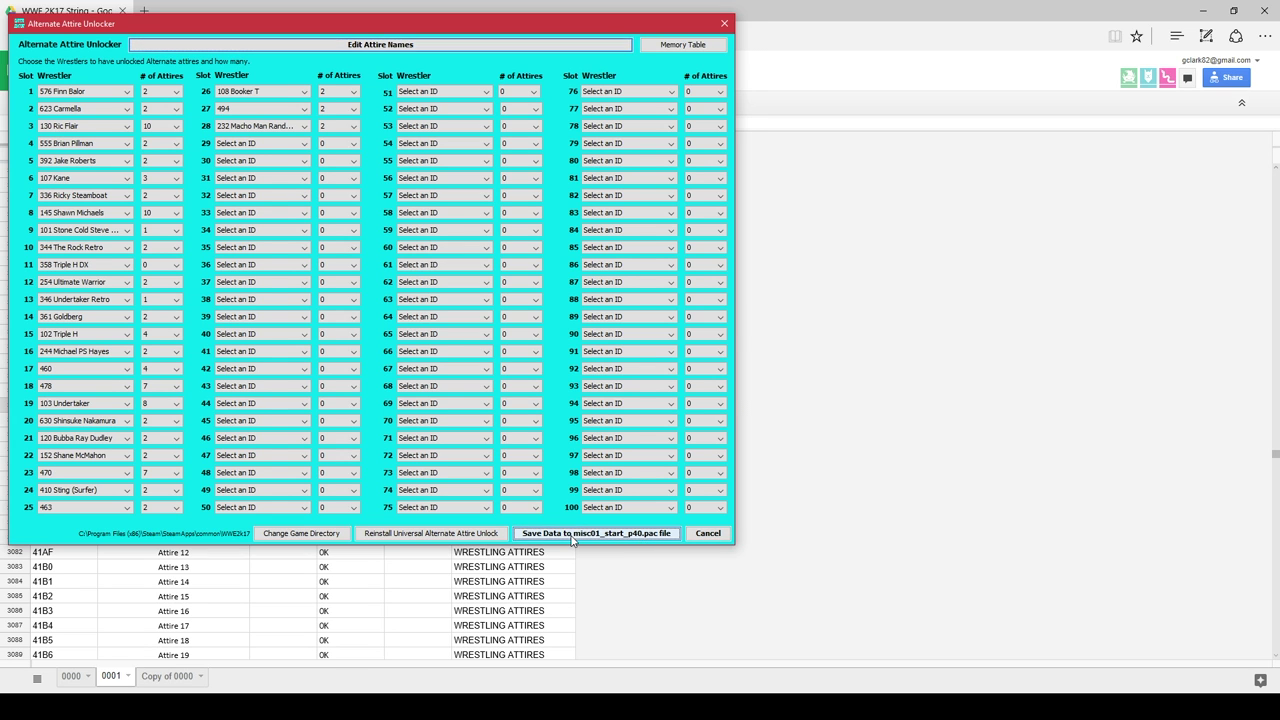
pyautogui.click(639, 381)
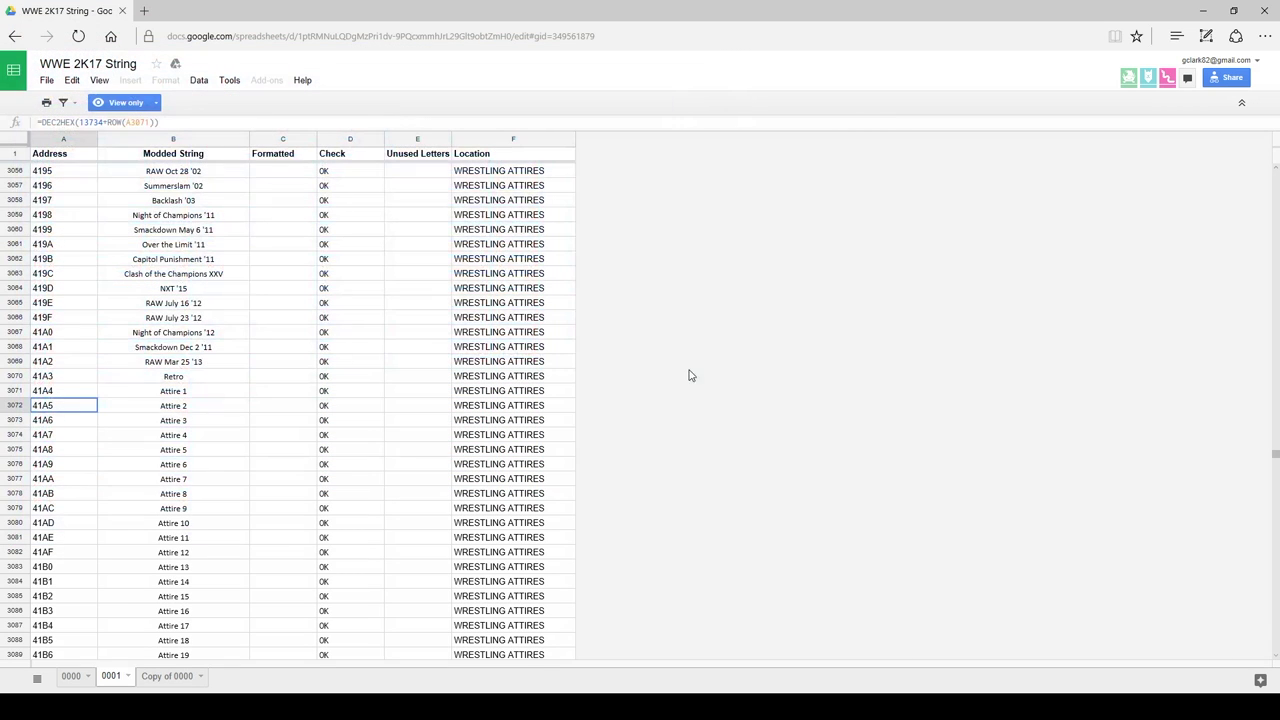
pyautogui.click(1258, 10)
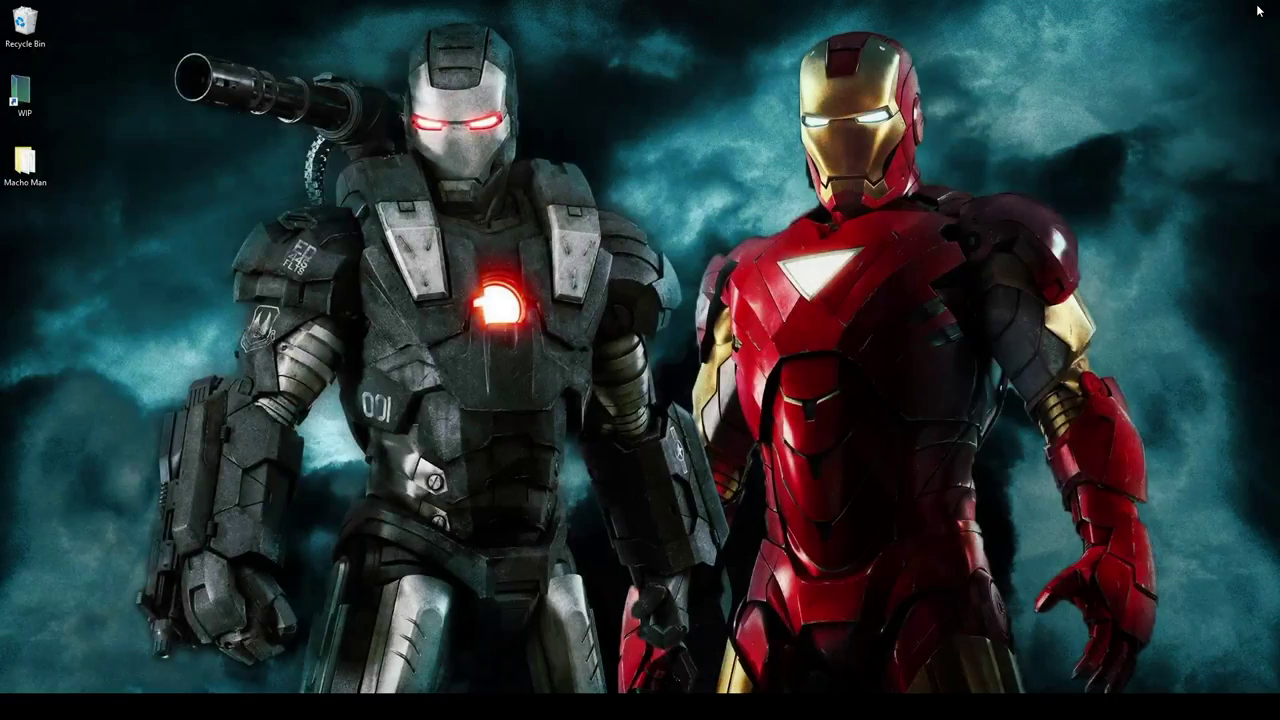
# In the Data Editor's Entrance and Moveset Editor, load the full moveset file "Slot - 232 Macho Man Randy Savage.moveset" from the Templates folder.
pyautogui.click(978, 690)
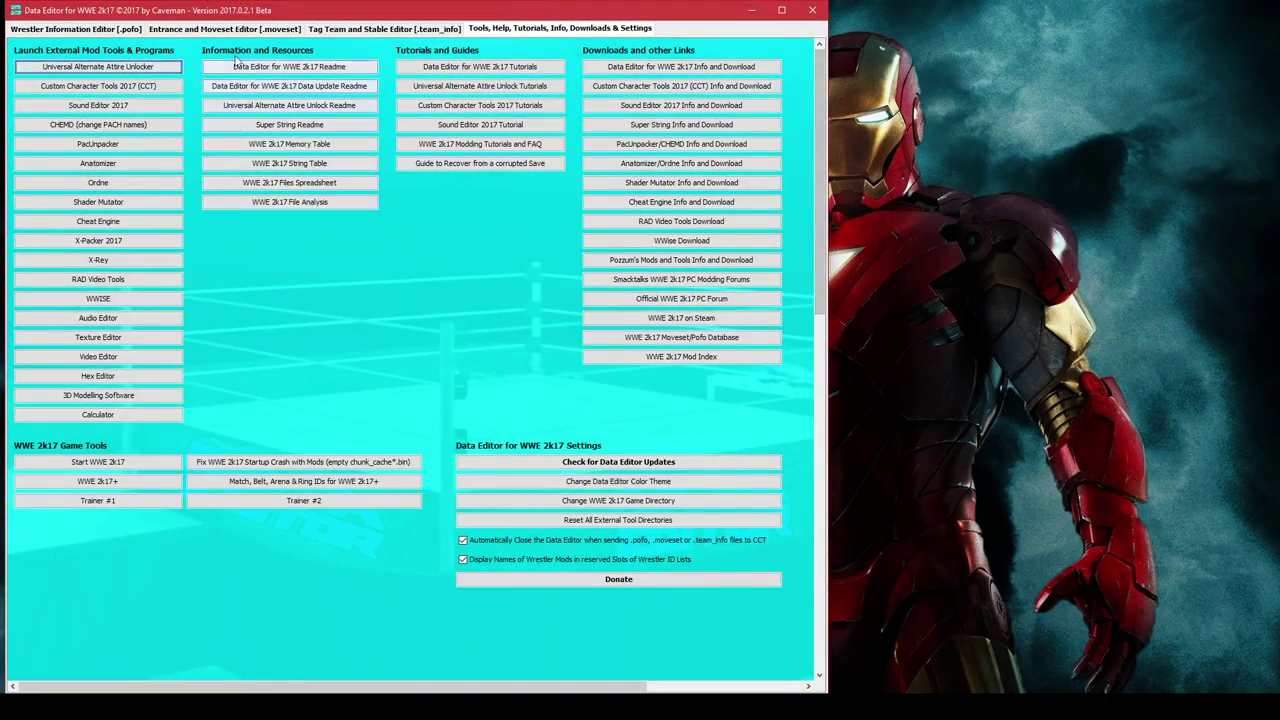
pyautogui.click(225, 30)
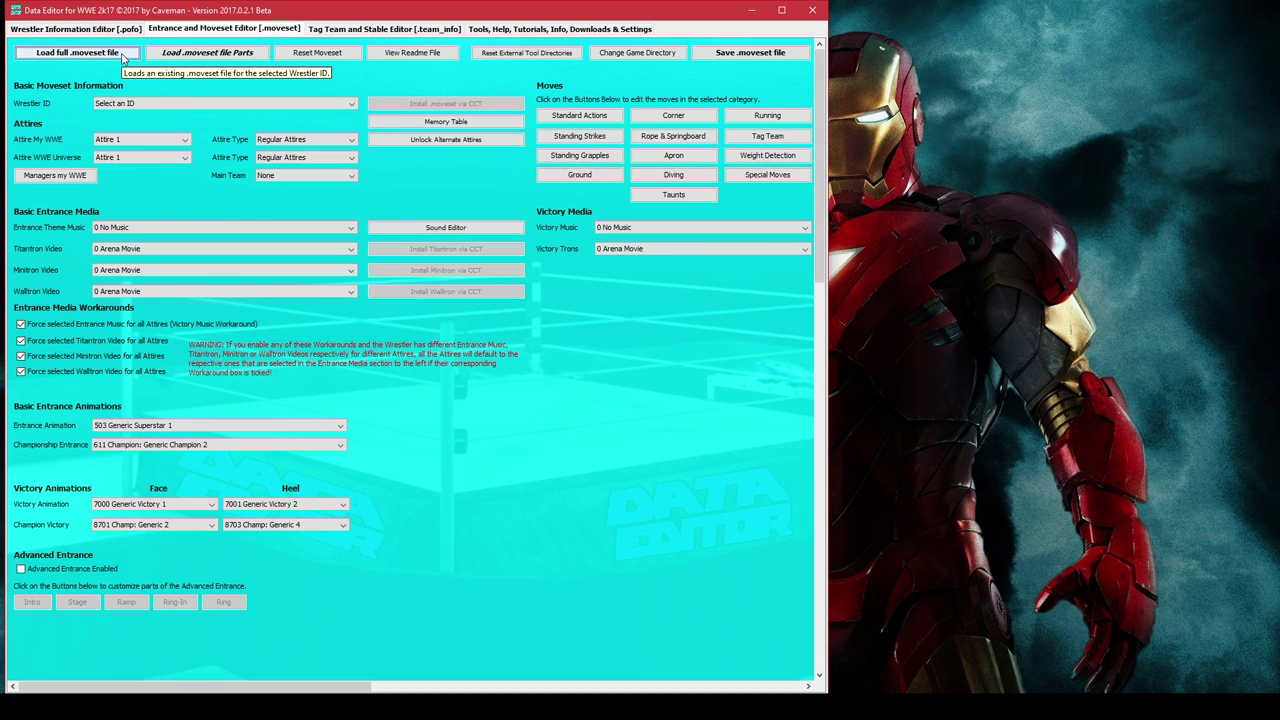
pyautogui.click(123, 57)
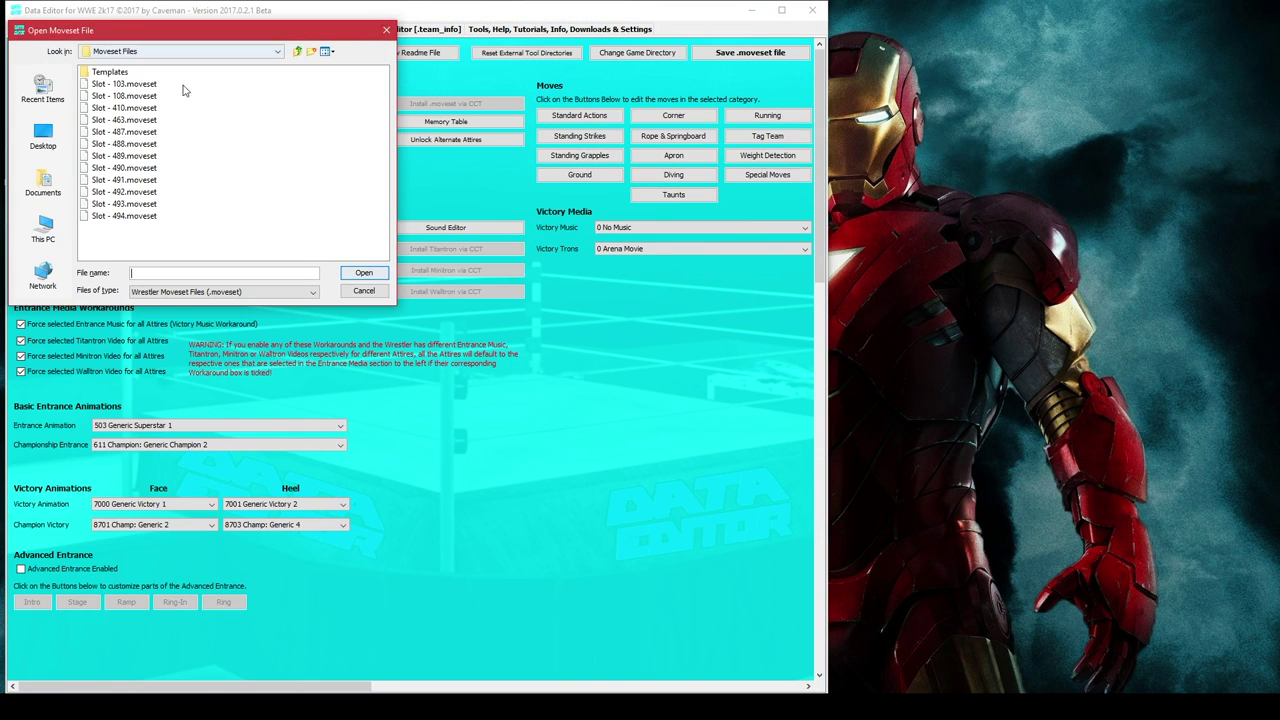
pyautogui.doubleClick(110, 72)
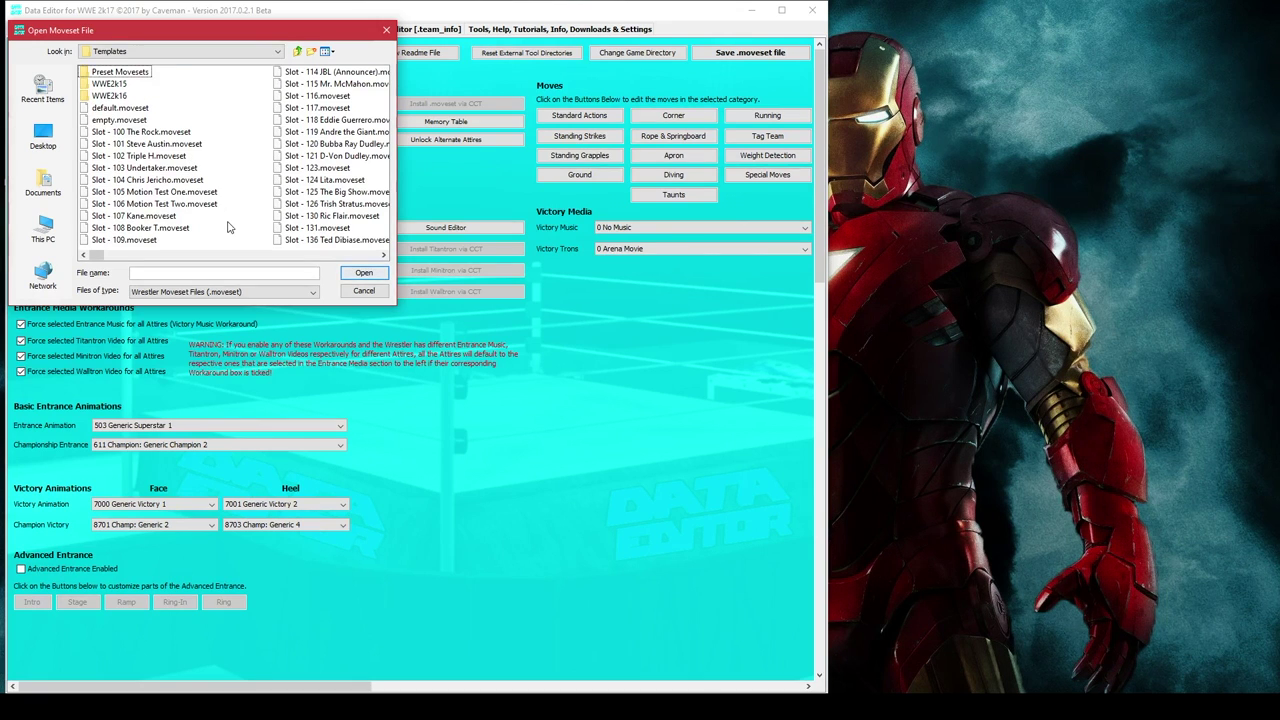
pyautogui.scroll(-10, 266, 203)
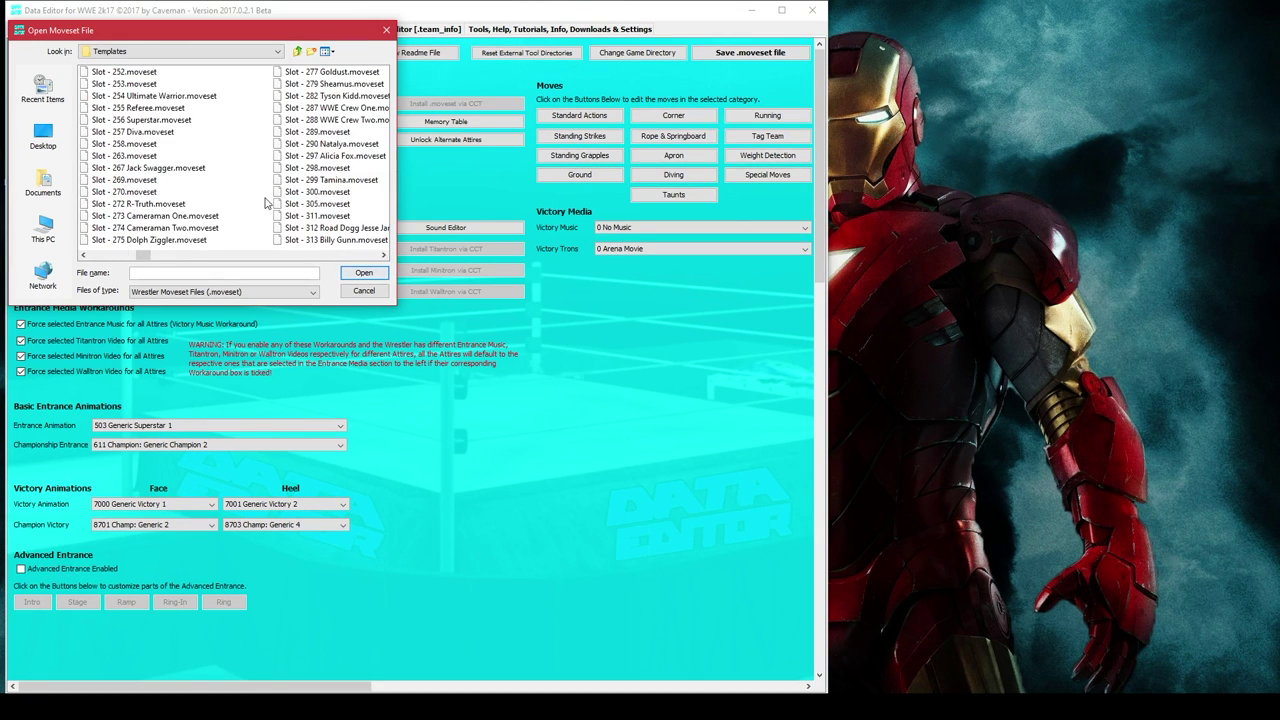
pyautogui.scroll(6, 266, 203)
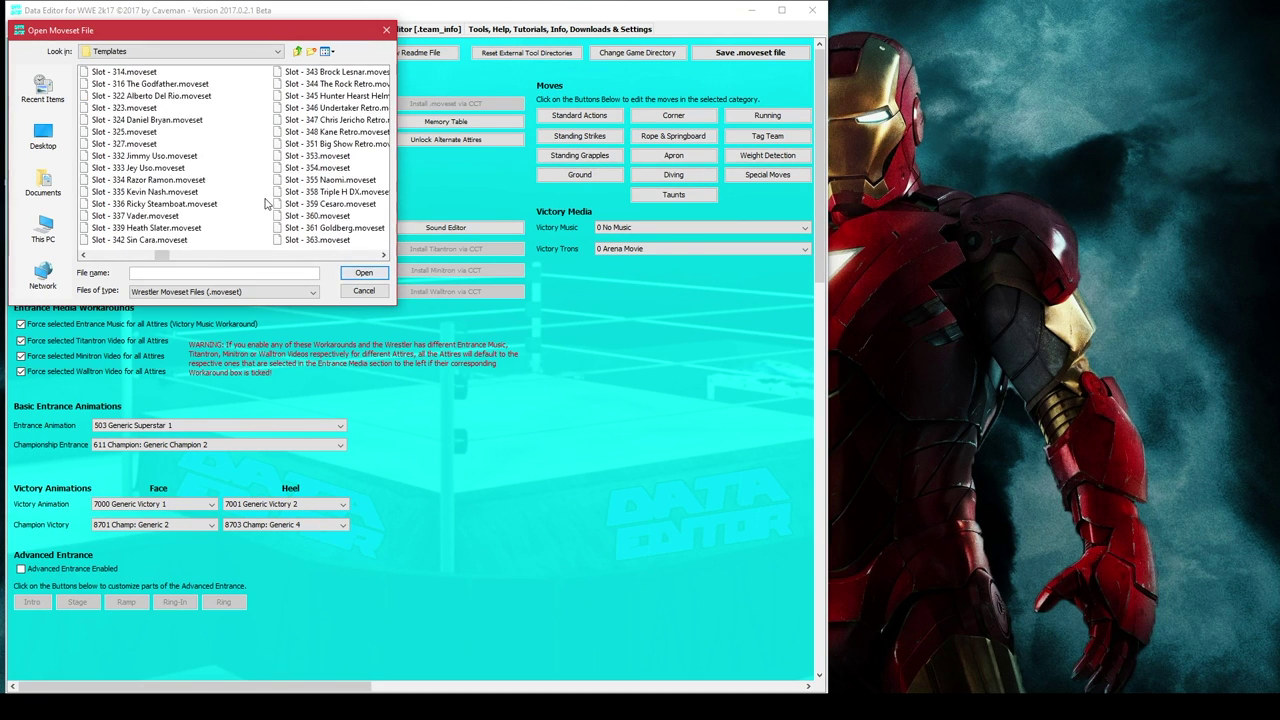
pyautogui.scroll(3, 266, 203)
pyautogui.press('Down')
pyautogui.press('Down')
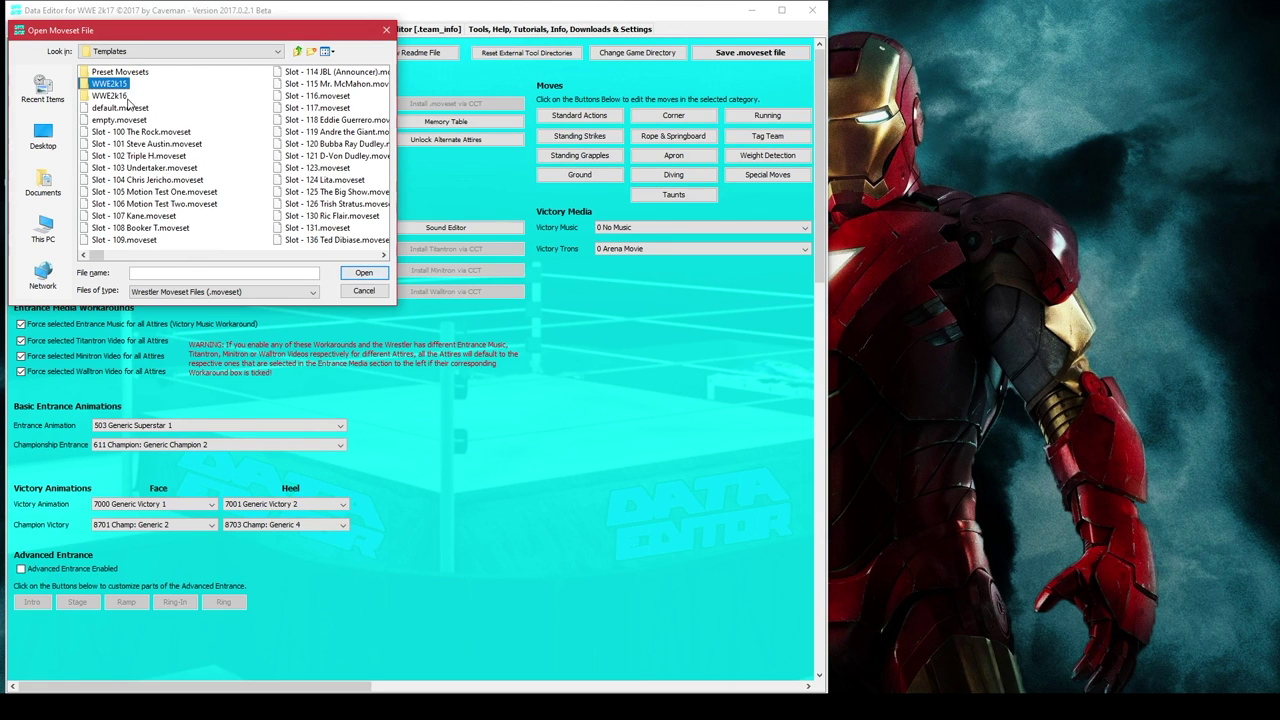
pyautogui.scroll(-3, 201, 206)
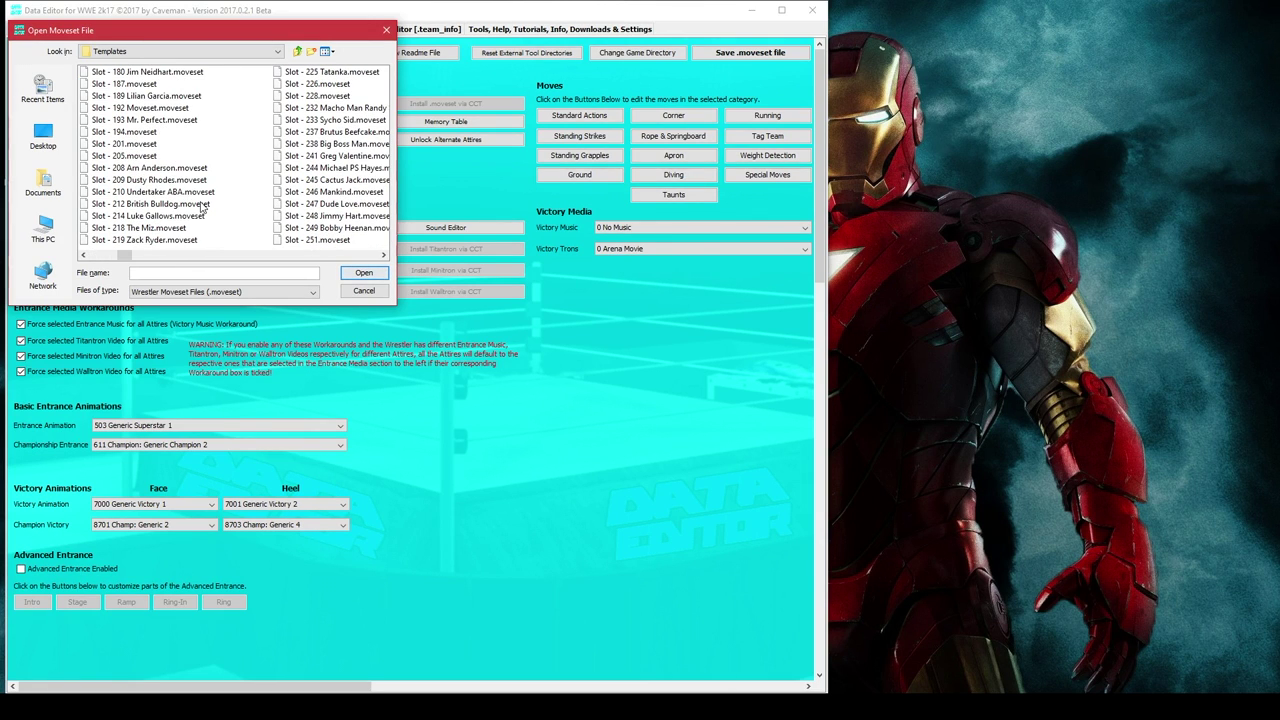
pyautogui.click(284, 109)
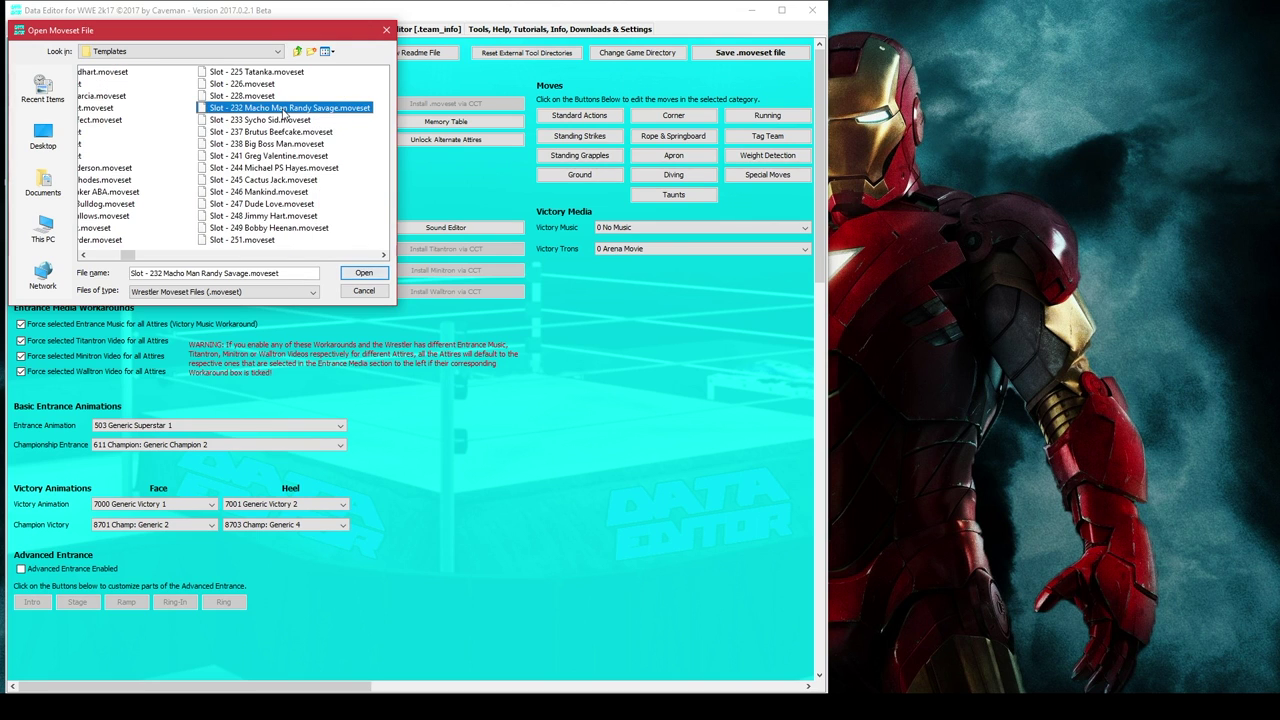
pyautogui.click(385, 278)
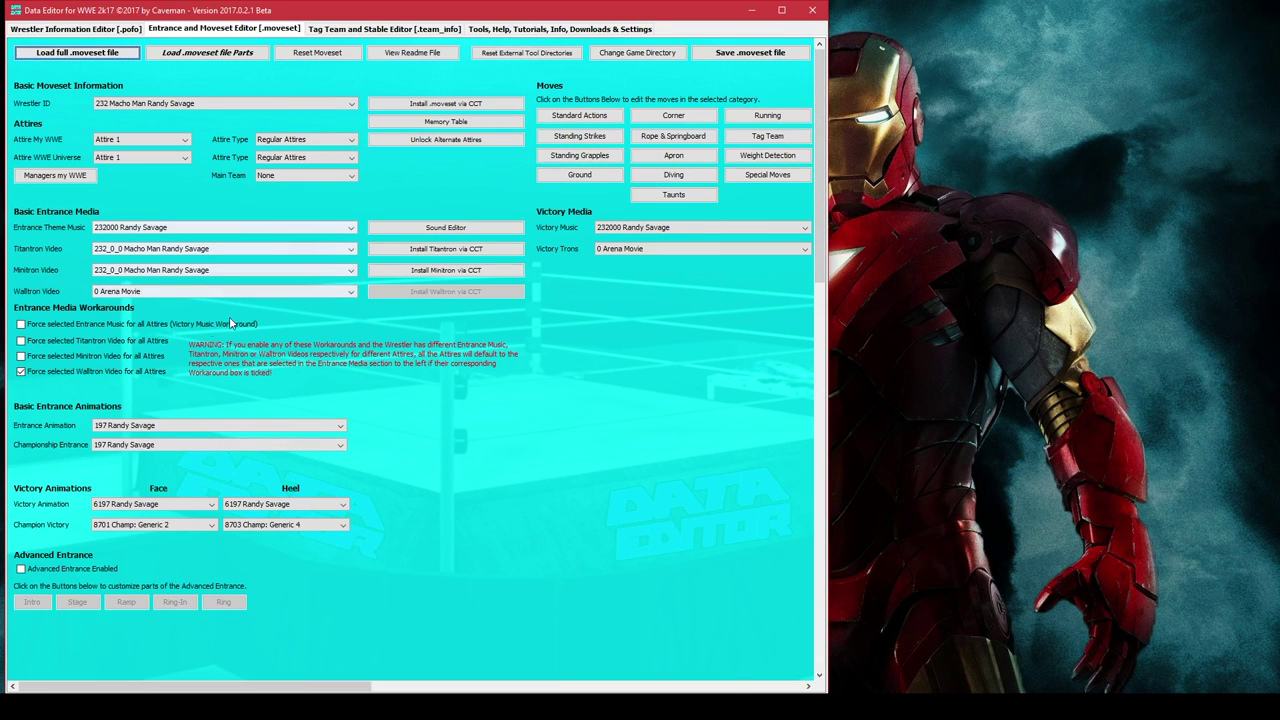
# Force the selected minitron video, titantron video and entrance music for all attires, and save the moveset file.
pyautogui.click(21, 356)
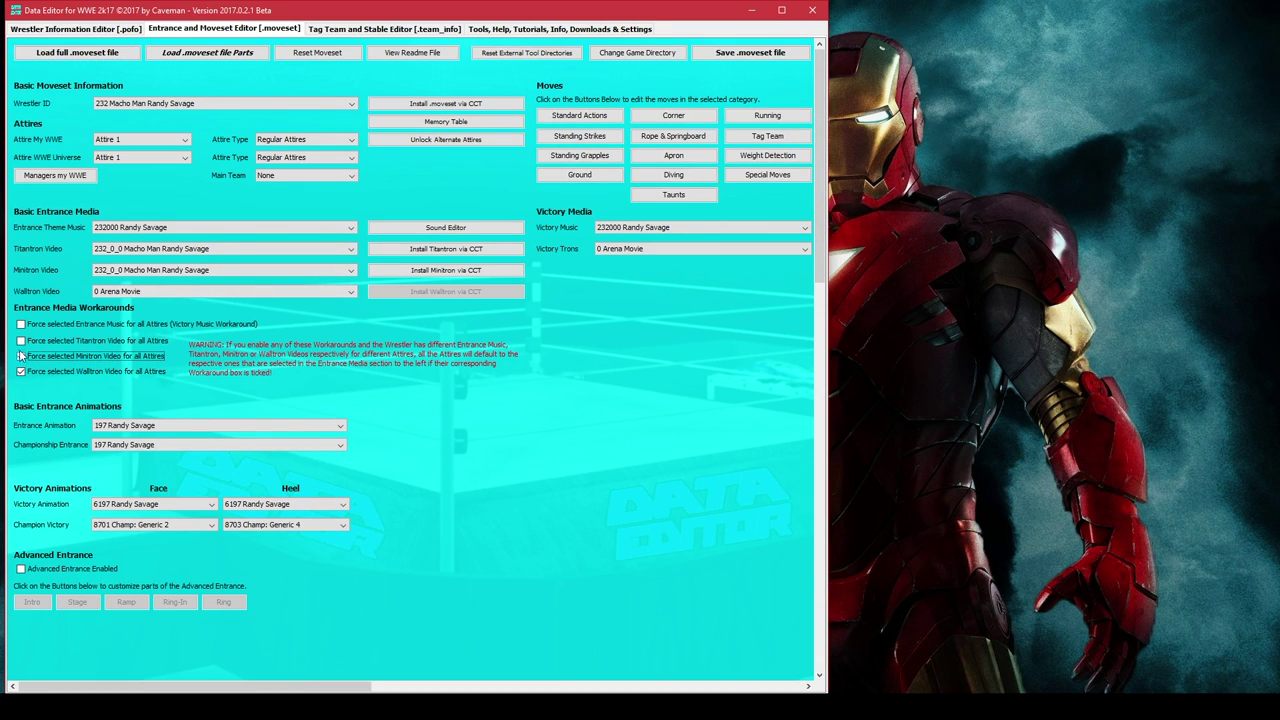
pyautogui.click(21, 340)
pyautogui.click(22, 325)
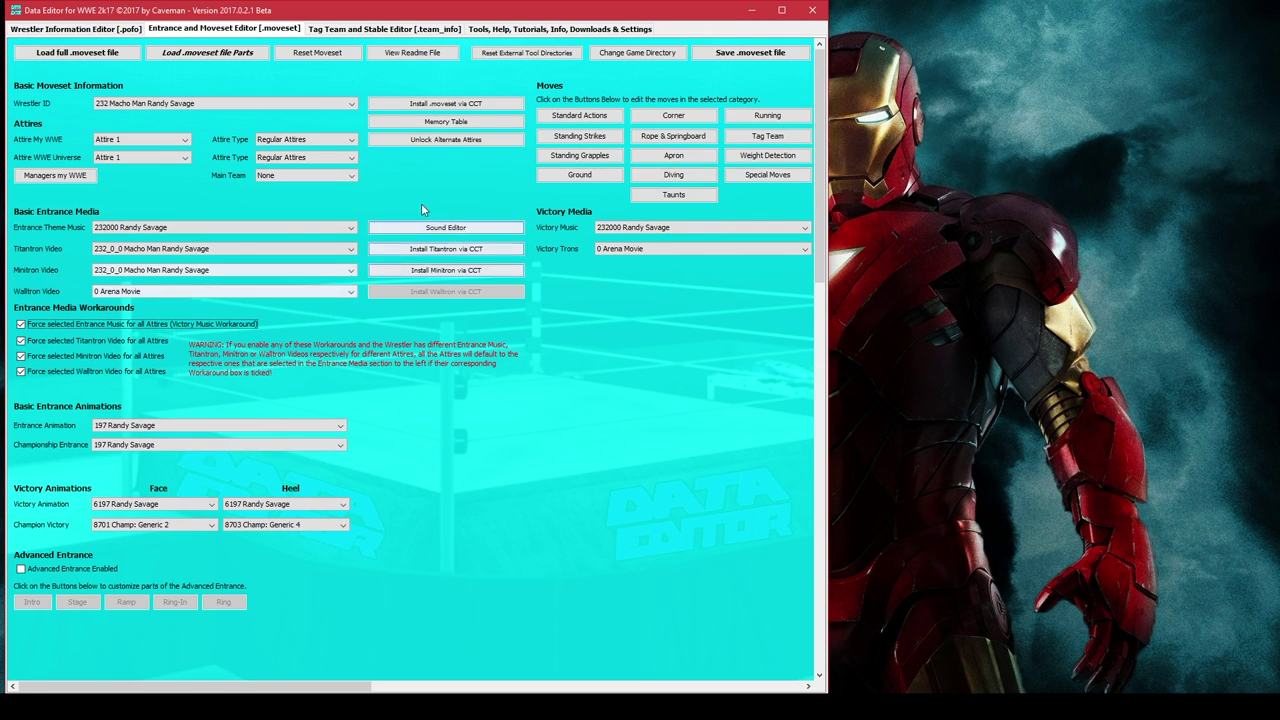
pyautogui.click(743, 56)
pyautogui.click(639, 378)
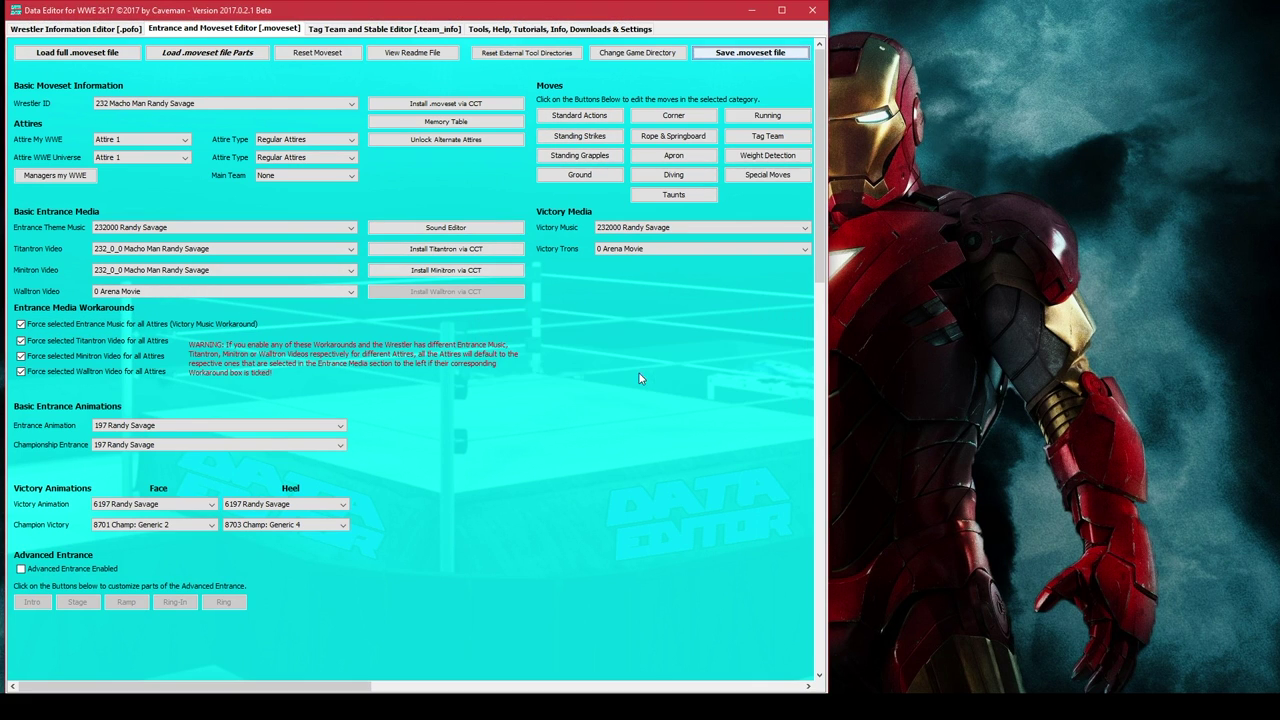
# Send the saved moveset to Custom Character Tools for installation, and launch WWE 2K17 up to its main menu.
pyautogui.click(404, 104)
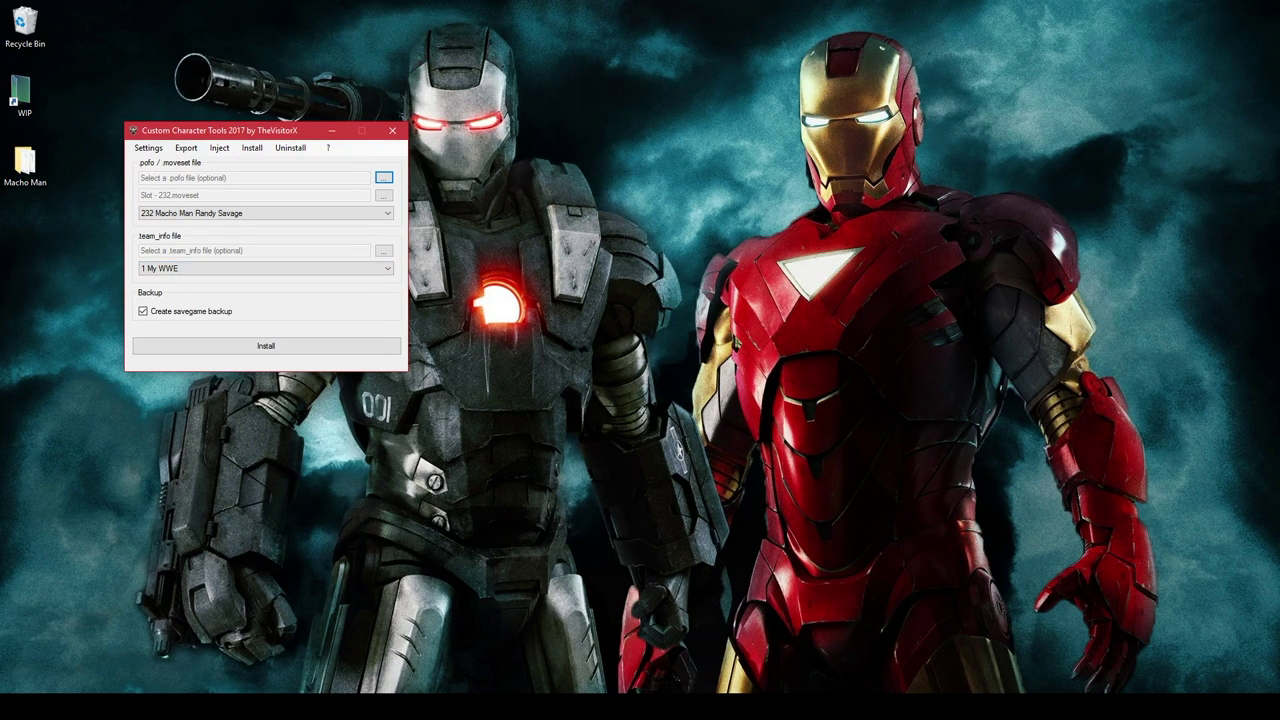
pyautogui.rightClick(516, 708)
pyautogui.click(483, 346)
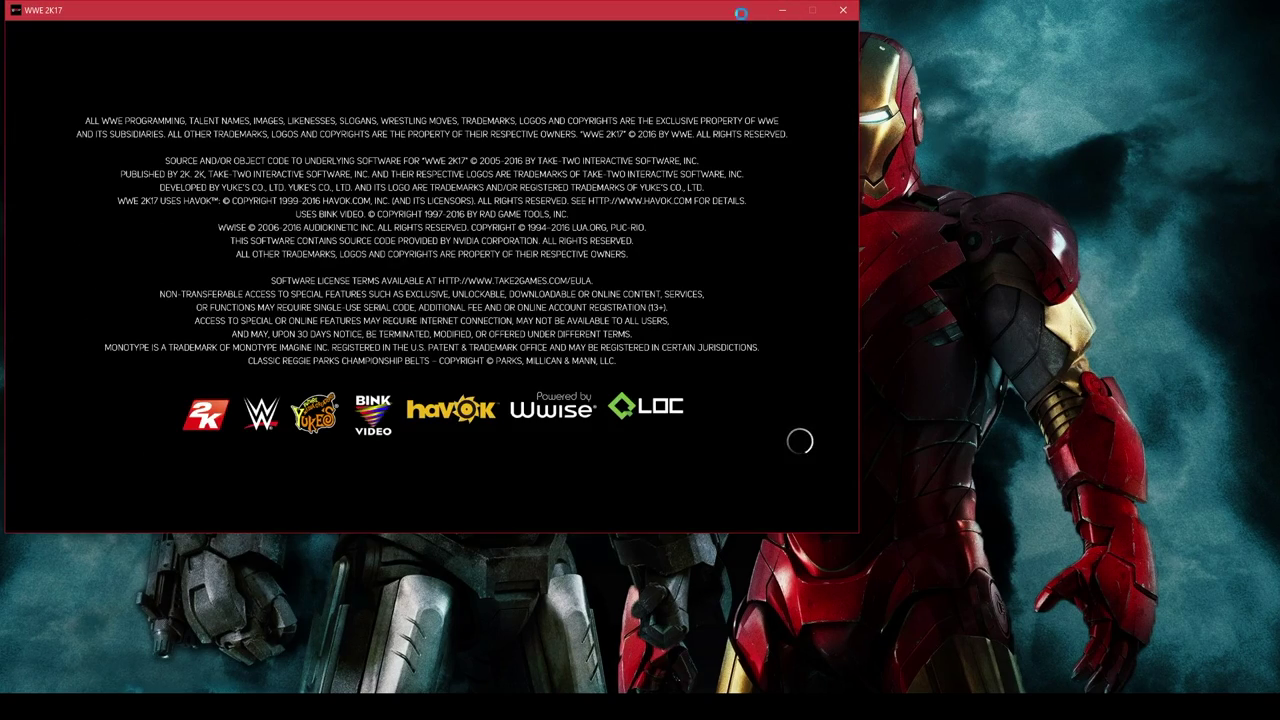
pyautogui.moveTo(740, 13); pyautogui.dragTo(952, 98)
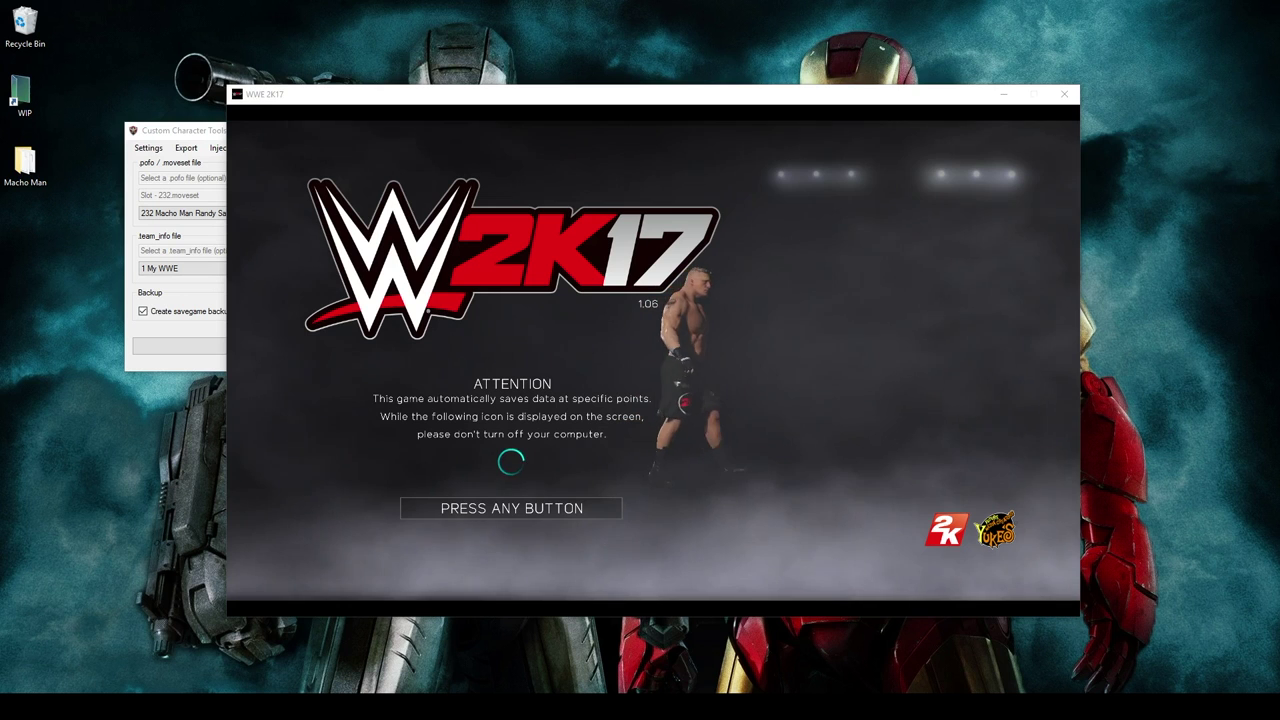
pyautogui.hotkey('alt', 'Tab')
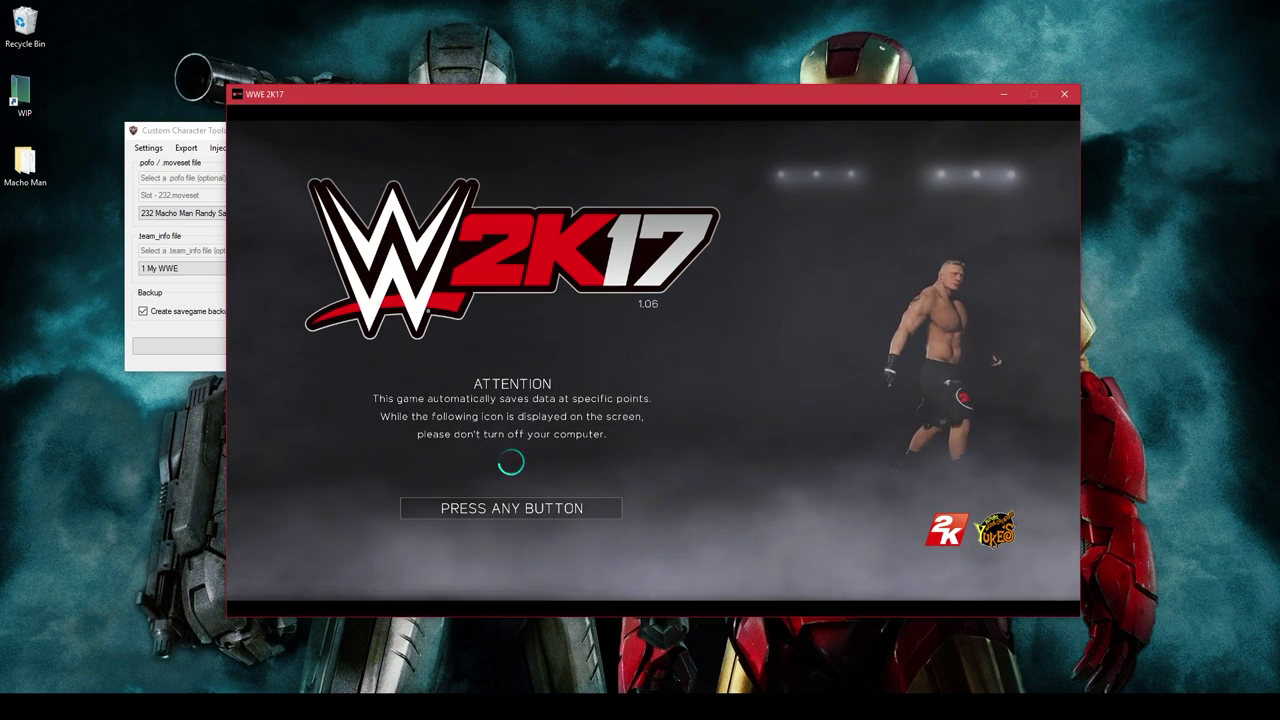
pyautogui.press('Return')
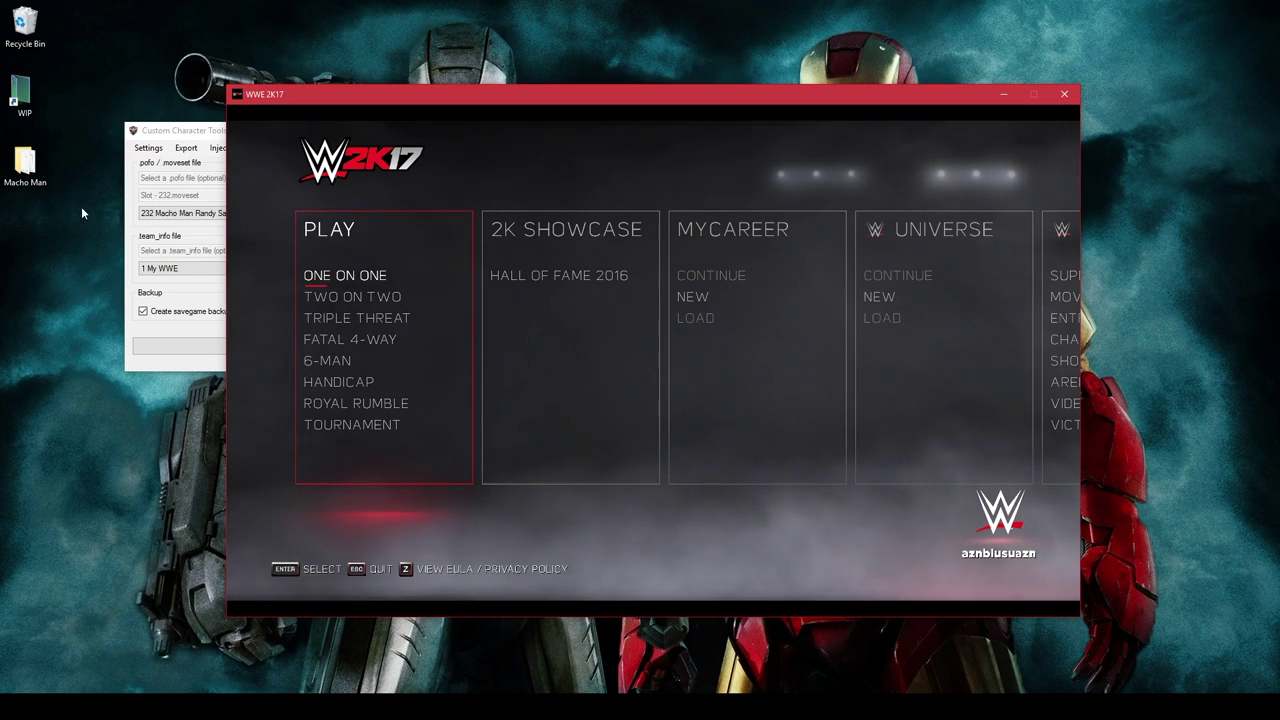
# Install the Slot - 232 moveset for 232 Macho Man Randy Savage with a savegame backup, and close Custom Character Tools.
pyautogui.click(129, 236)
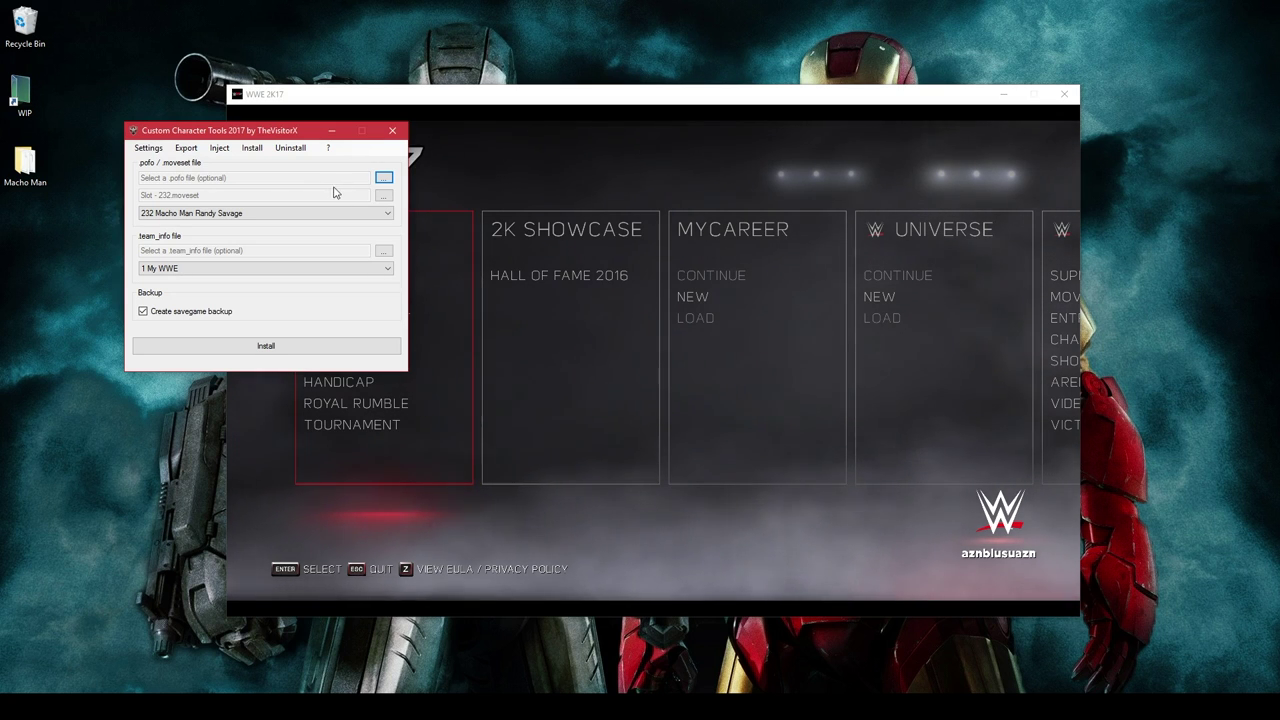
pyautogui.click(219, 346)
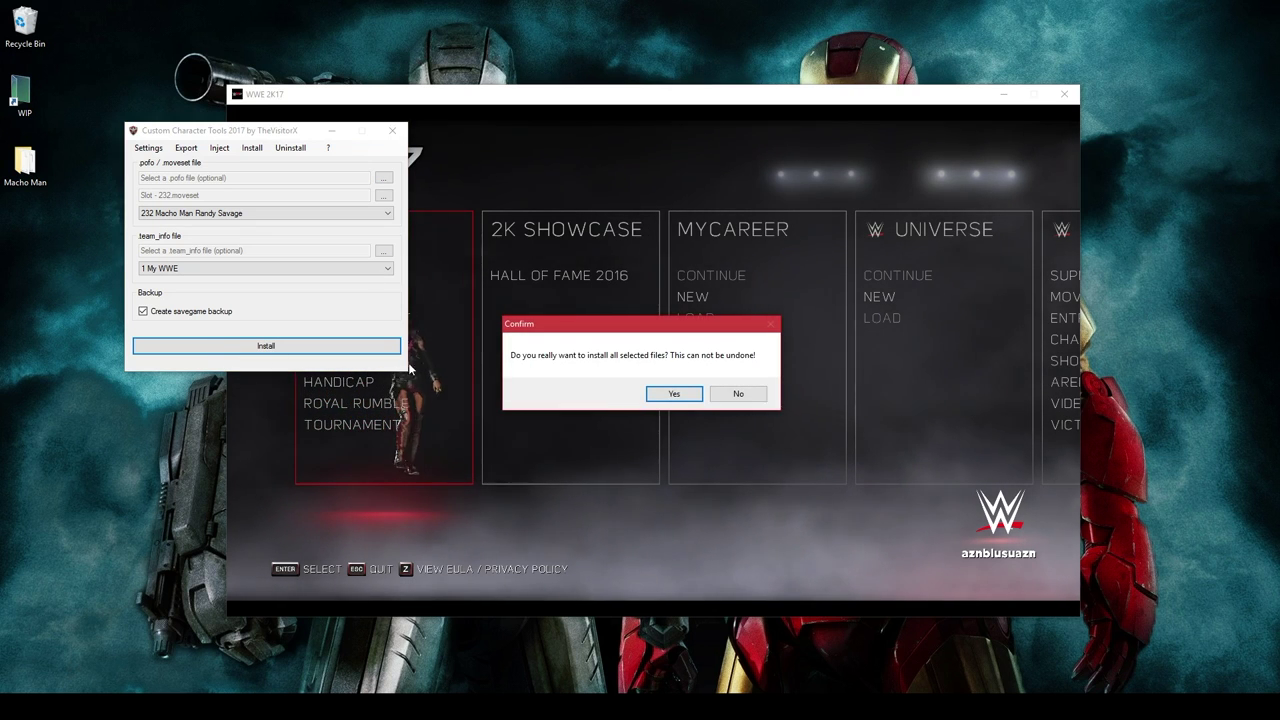
pyautogui.click(686, 395)
pyautogui.click(749, 413)
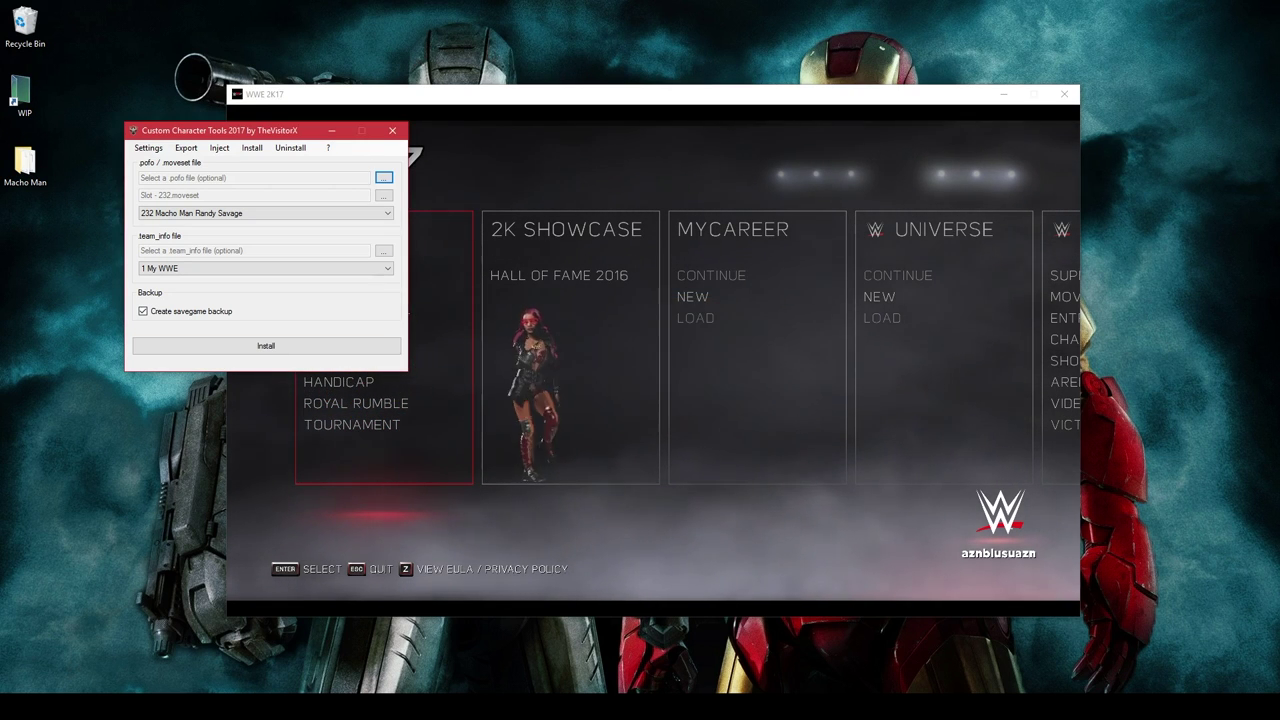
pyautogui.click(392, 130)
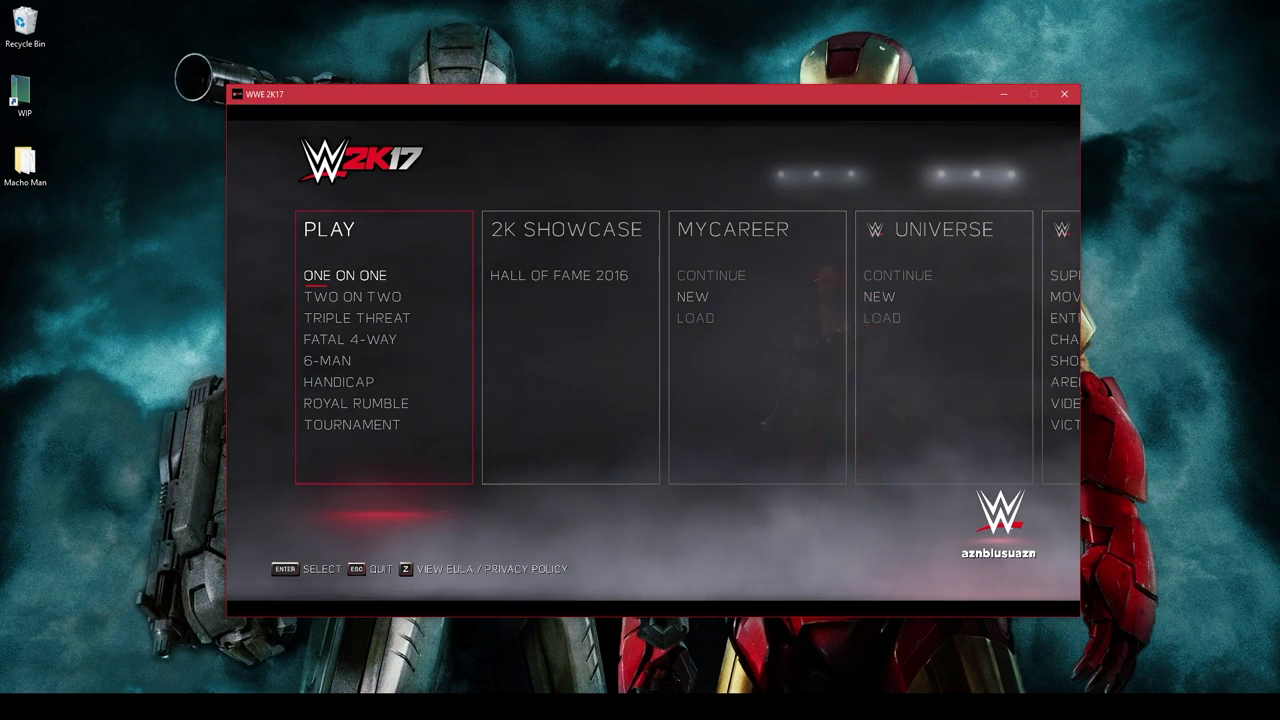
# In the game's My WWE superstar editor, set Aiden English's crowd reaction to Cheer.
pyautogui.press('Right')
pyautogui.press('Right')
pyautogui.press('Right')
pyautogui.press('Right')
pyautogui.press('Right')
pyautogui.press('Right')
pyautogui.press('Right')
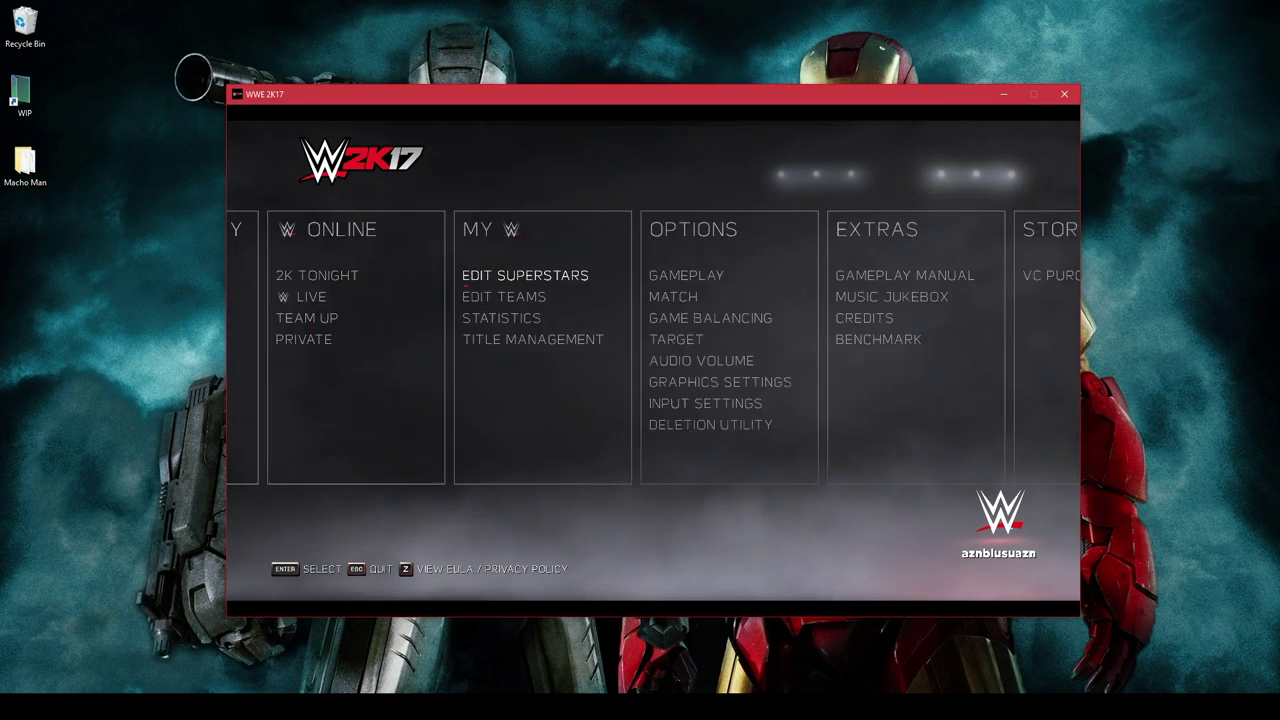
pyautogui.press('Return')
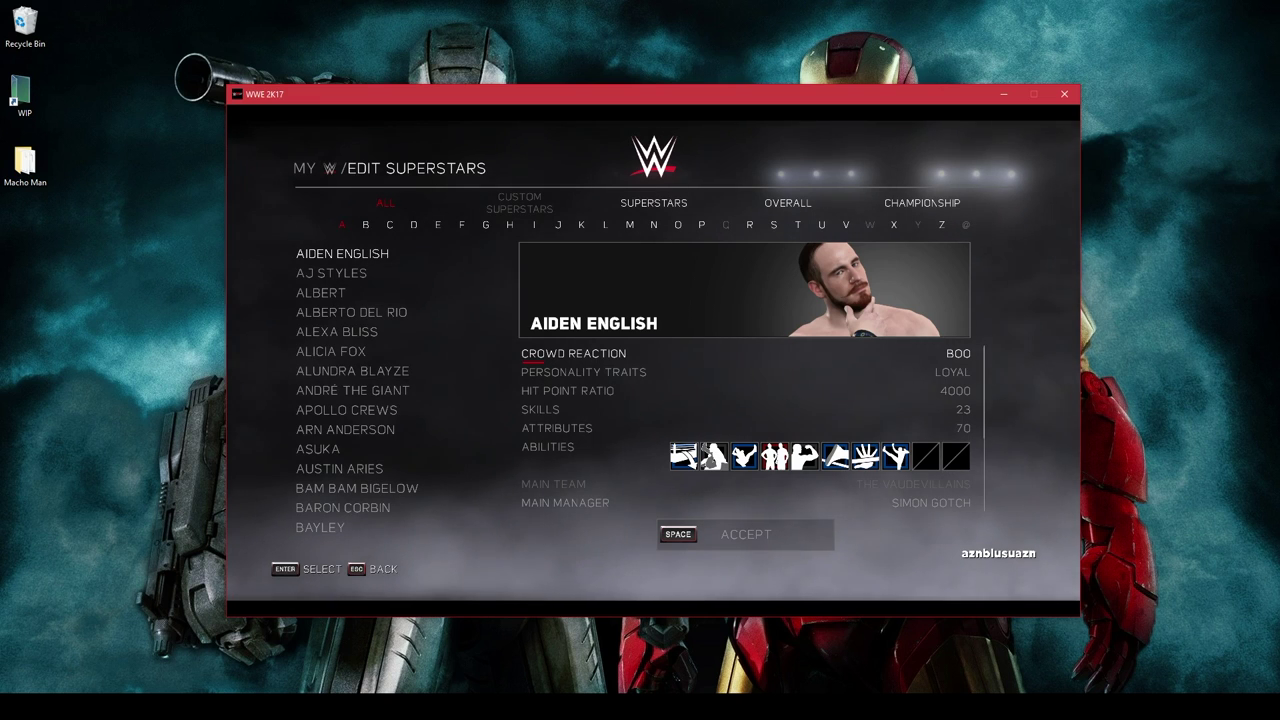
pyautogui.press('Return')
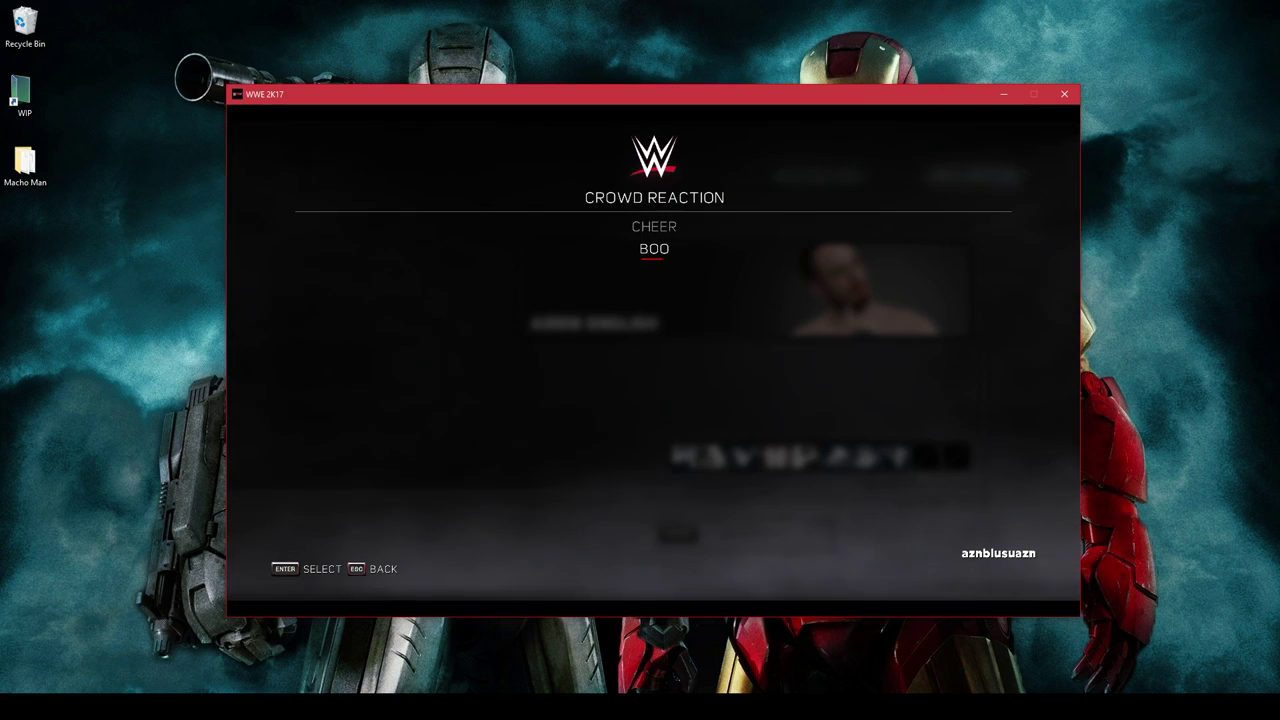
pyautogui.press('Up')
pyautogui.press('Return')
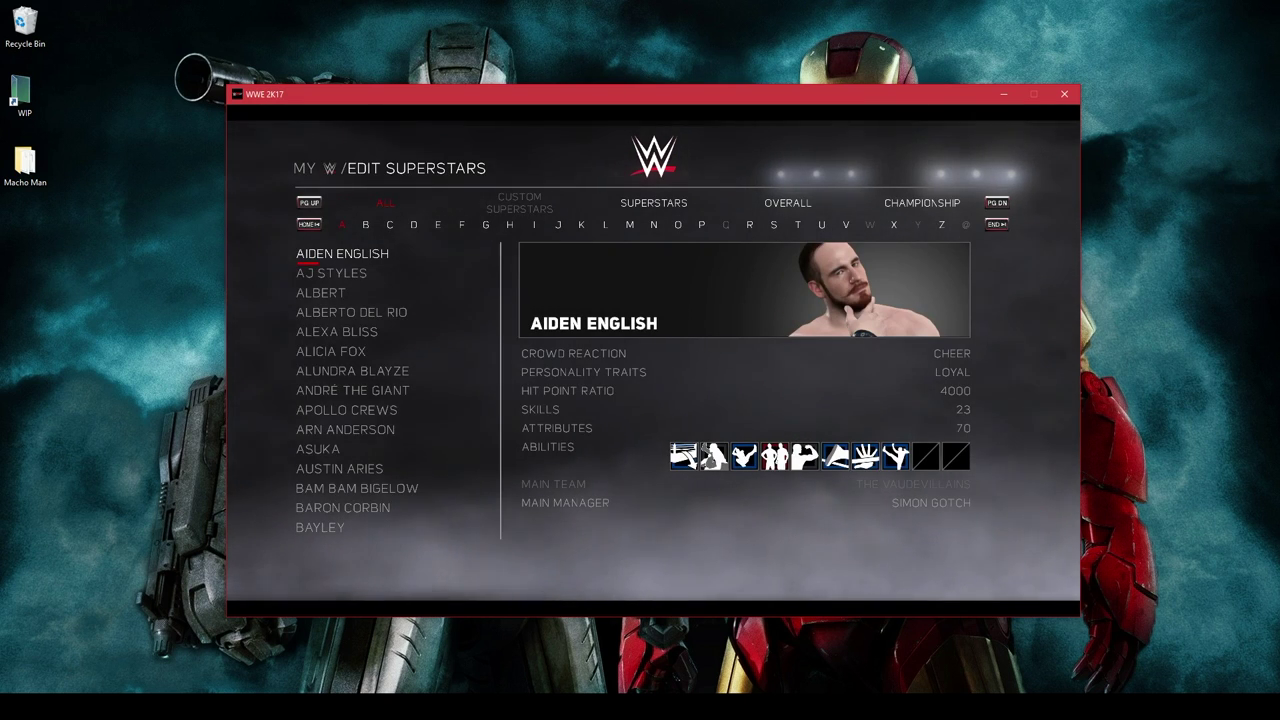
# Set Aiden English's crowd reaction back to Boo and leave the superstar editor.
pyautogui.press('Return')
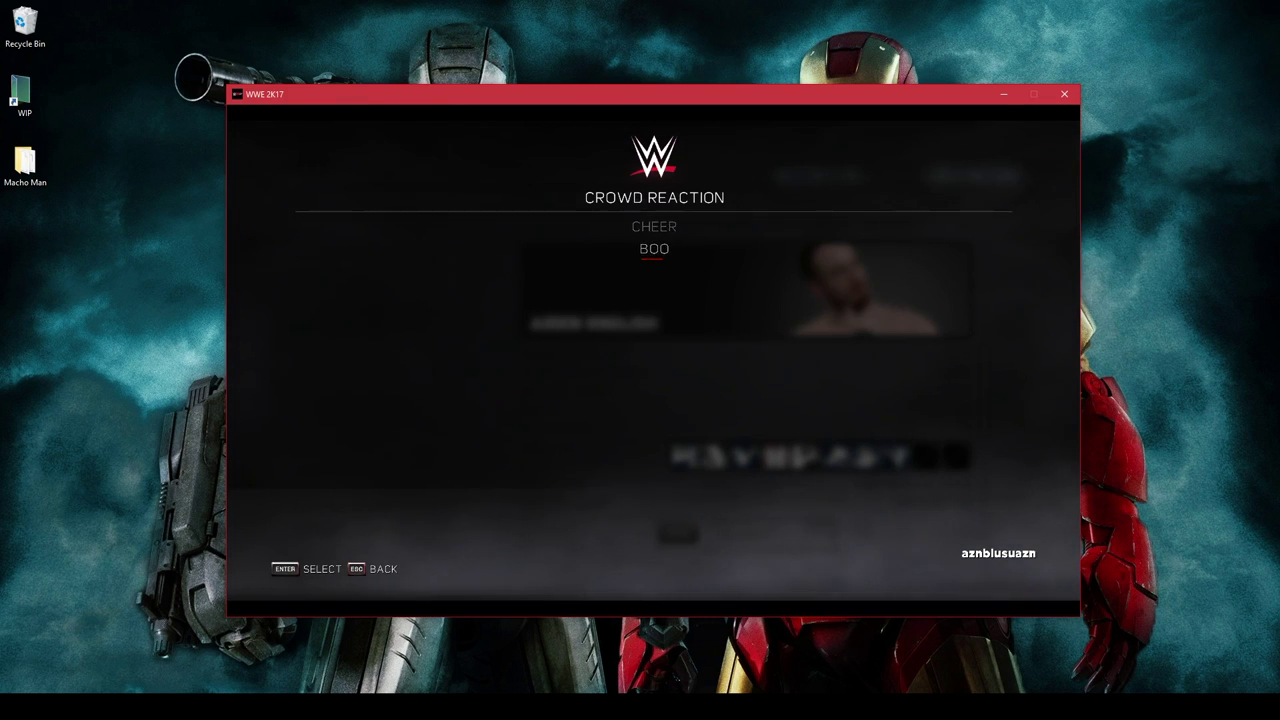
pyautogui.press('Return')
pyautogui.press('Escape')
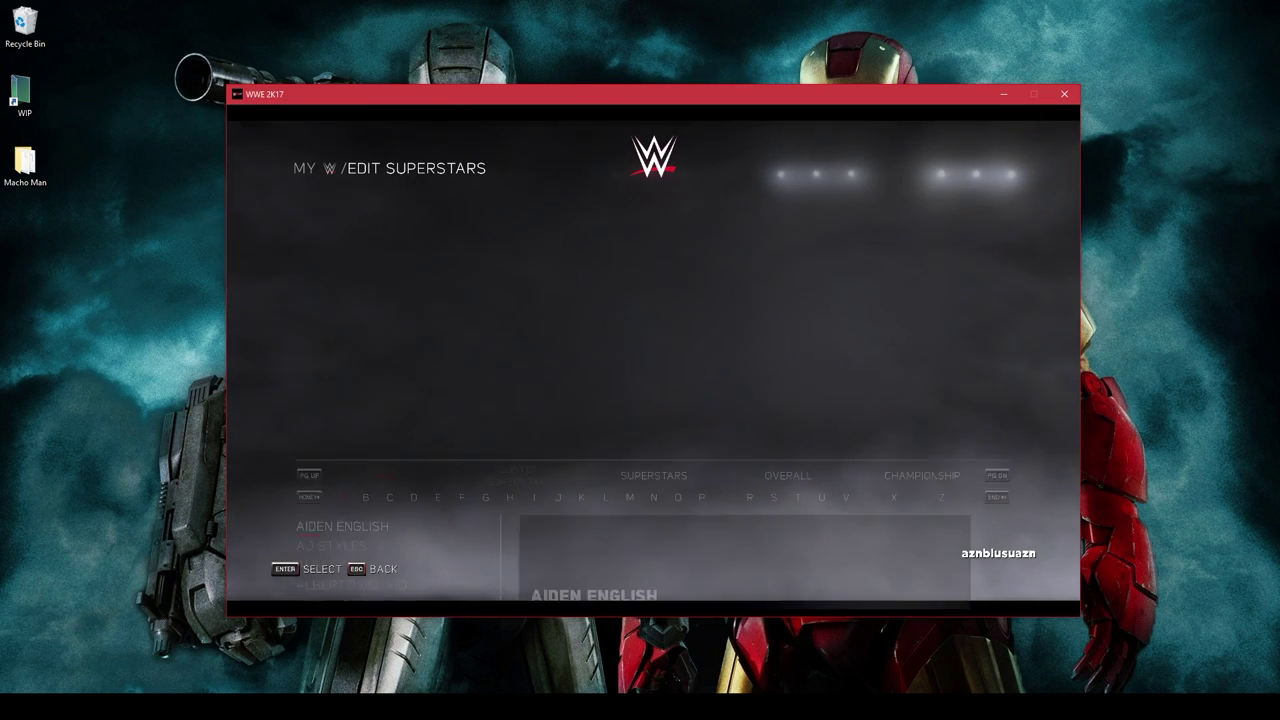
# Return to the Play modes and set up a One on One match at NXT TakeOver London.
pyautogui.press('Left')
pyautogui.press('Left')
pyautogui.press('Left')
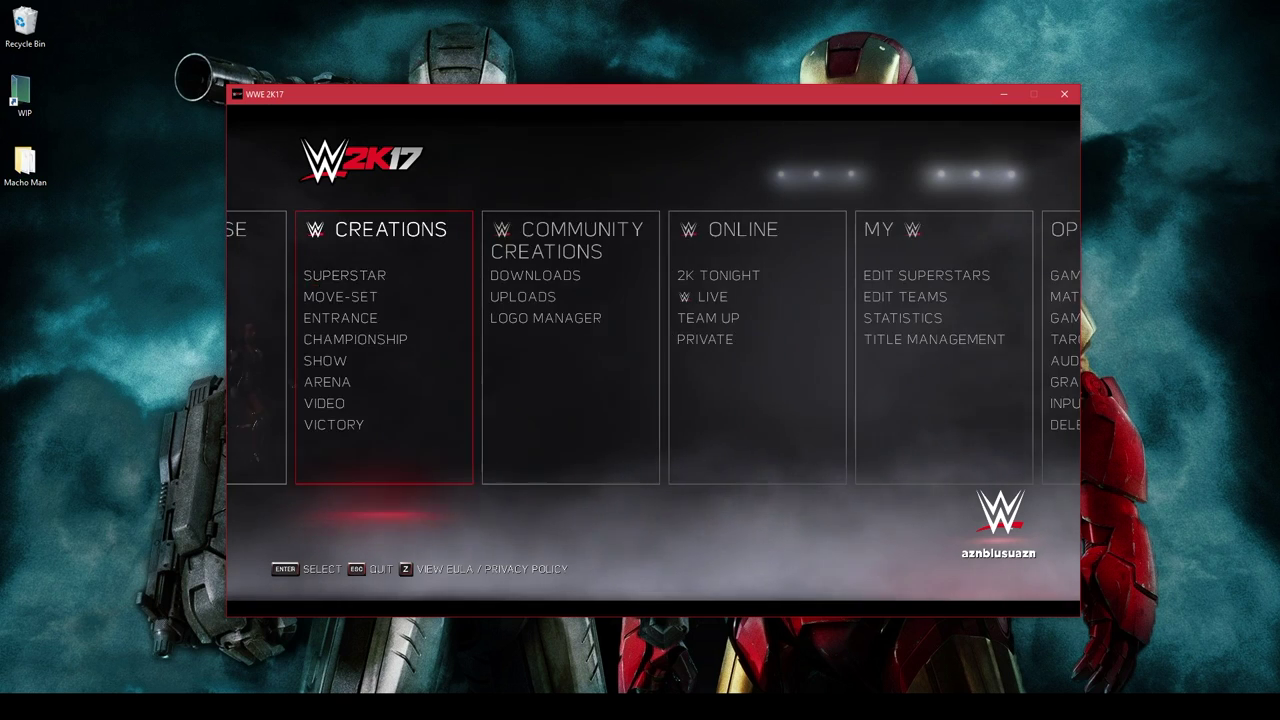
pyautogui.press('Left')
pyautogui.press('Left')
pyautogui.press('Left')
pyautogui.press('Left')
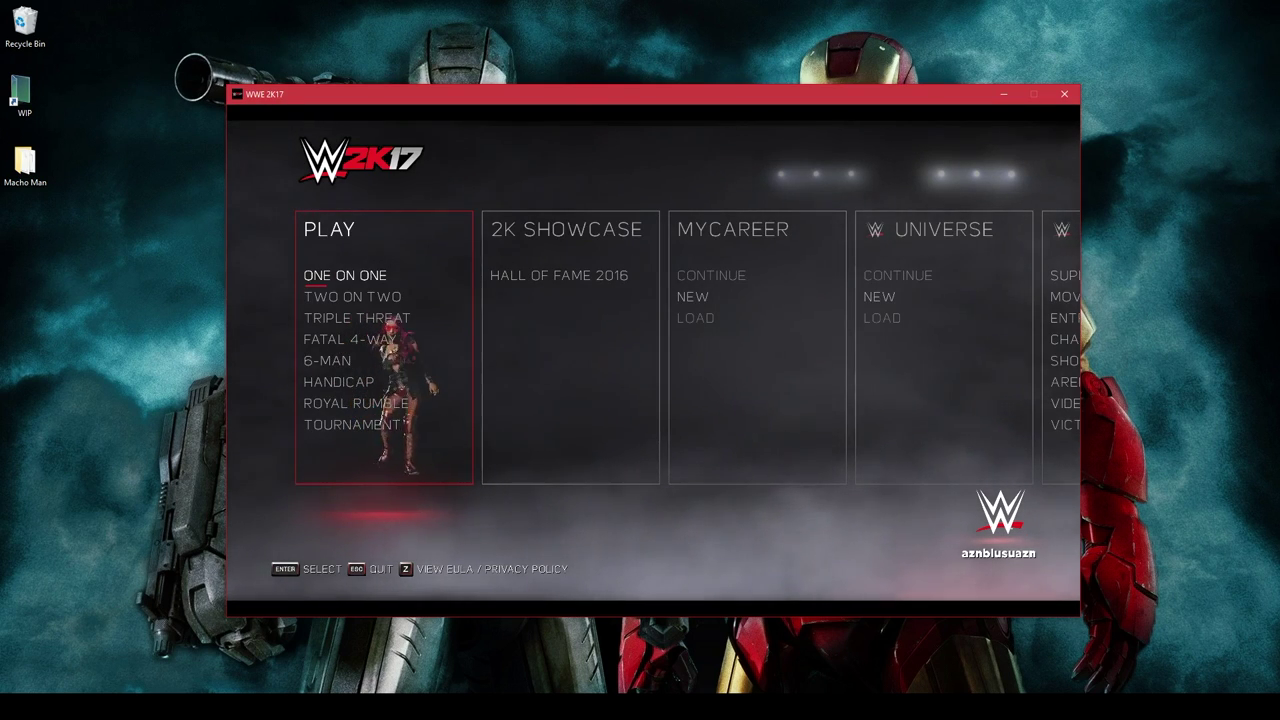
pyautogui.press('Return')
pyautogui.press('Return')
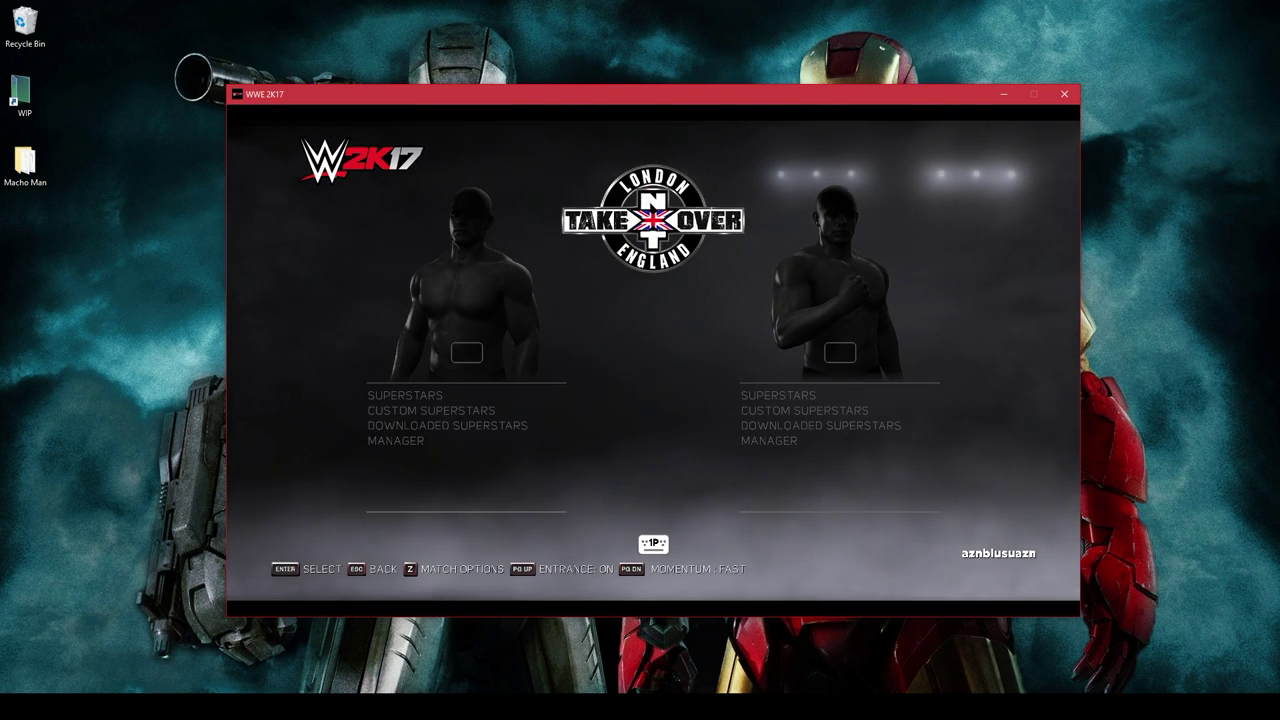
# Choose Randy Savage in Attire 10 as the first competitor.
pyautogui.press('Return')
pyautogui.press('Right')
pyautogui.press('Right')
pyautogui.press('Right')
pyautogui.press('Down')
pyautogui.press('Down')
pyautogui.press('Down')
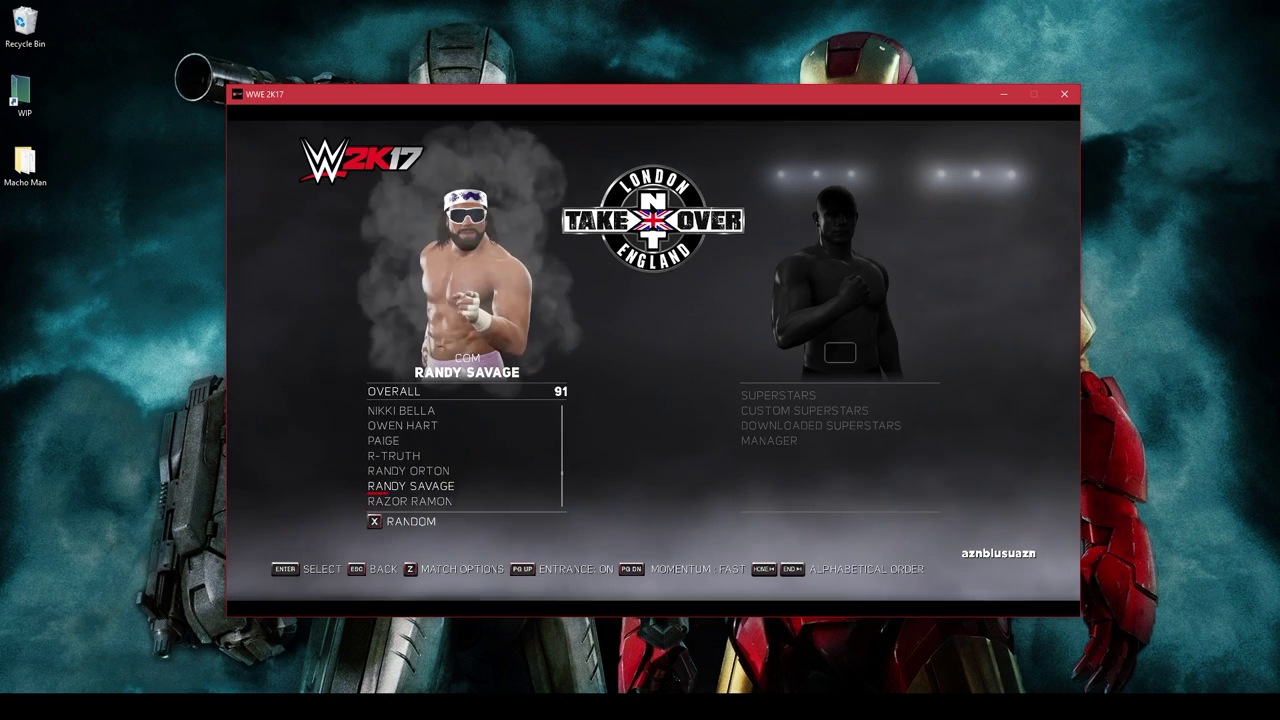
pyautogui.press('Return')
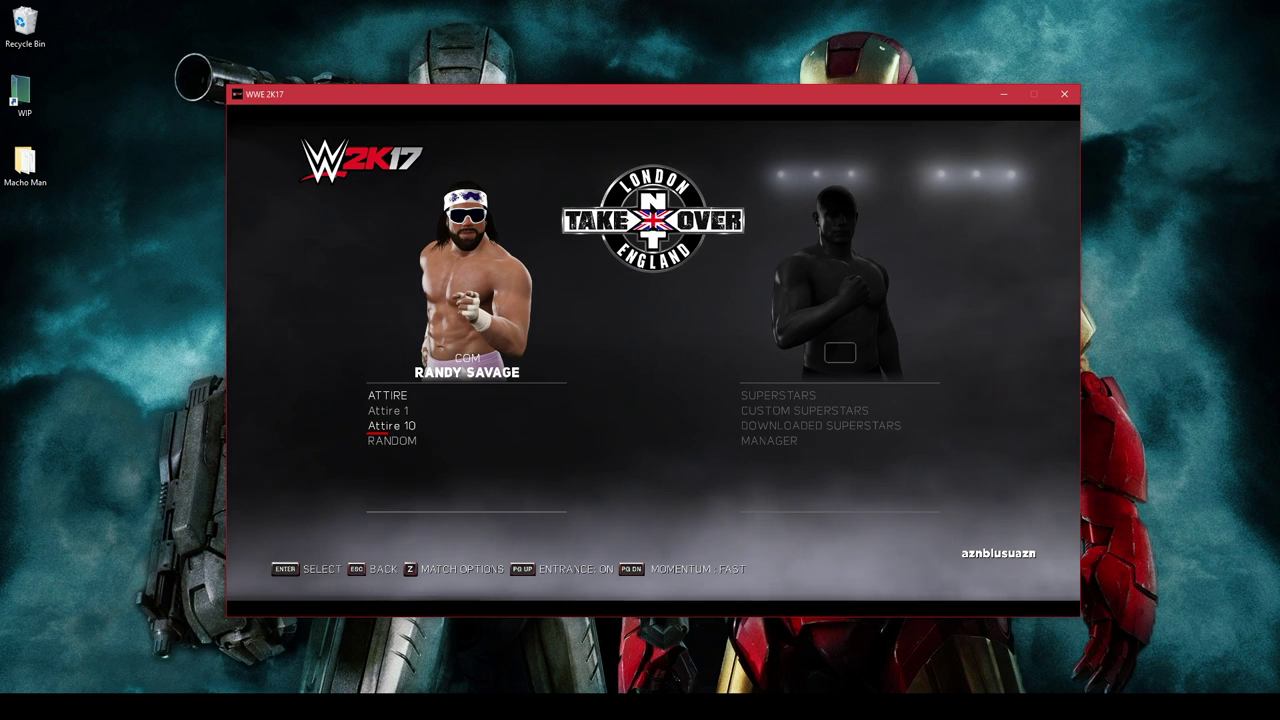
pyautogui.press('Return')
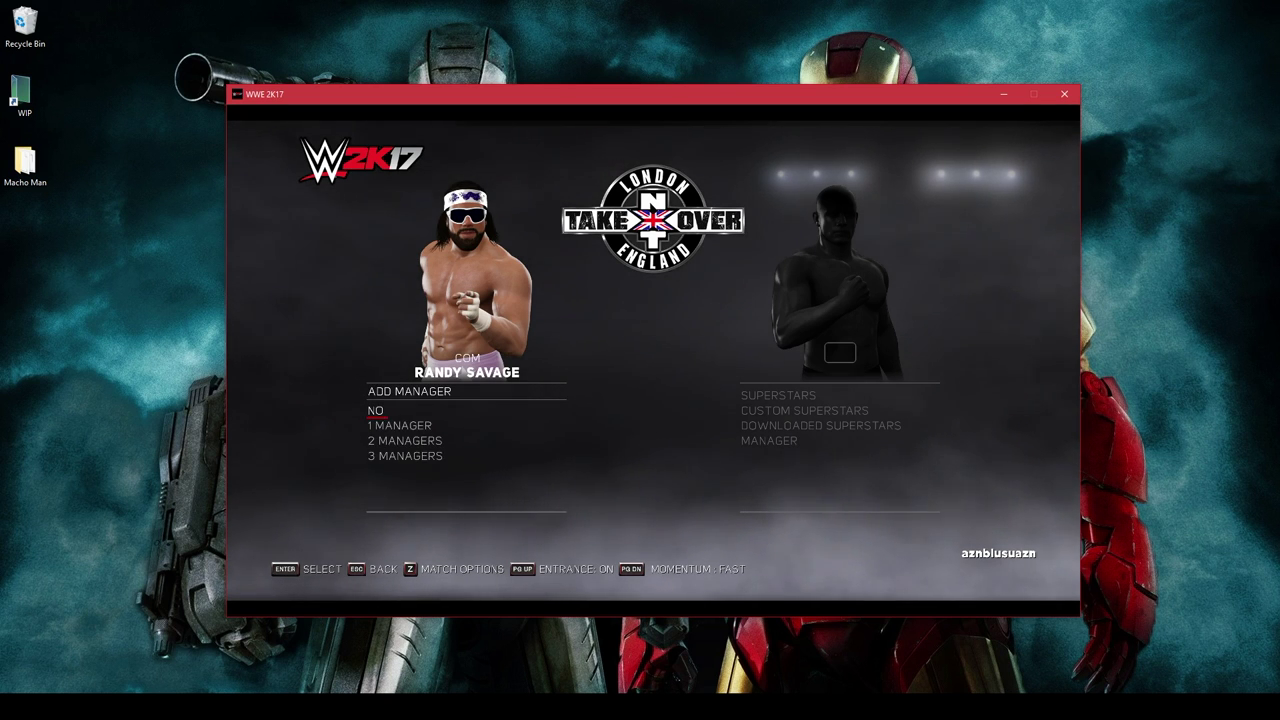
# Start the match against Roman Reigns without managers to check Savage's entrance, and close the game.
pyautogui.press('Return')
pyautogui.press('Return')
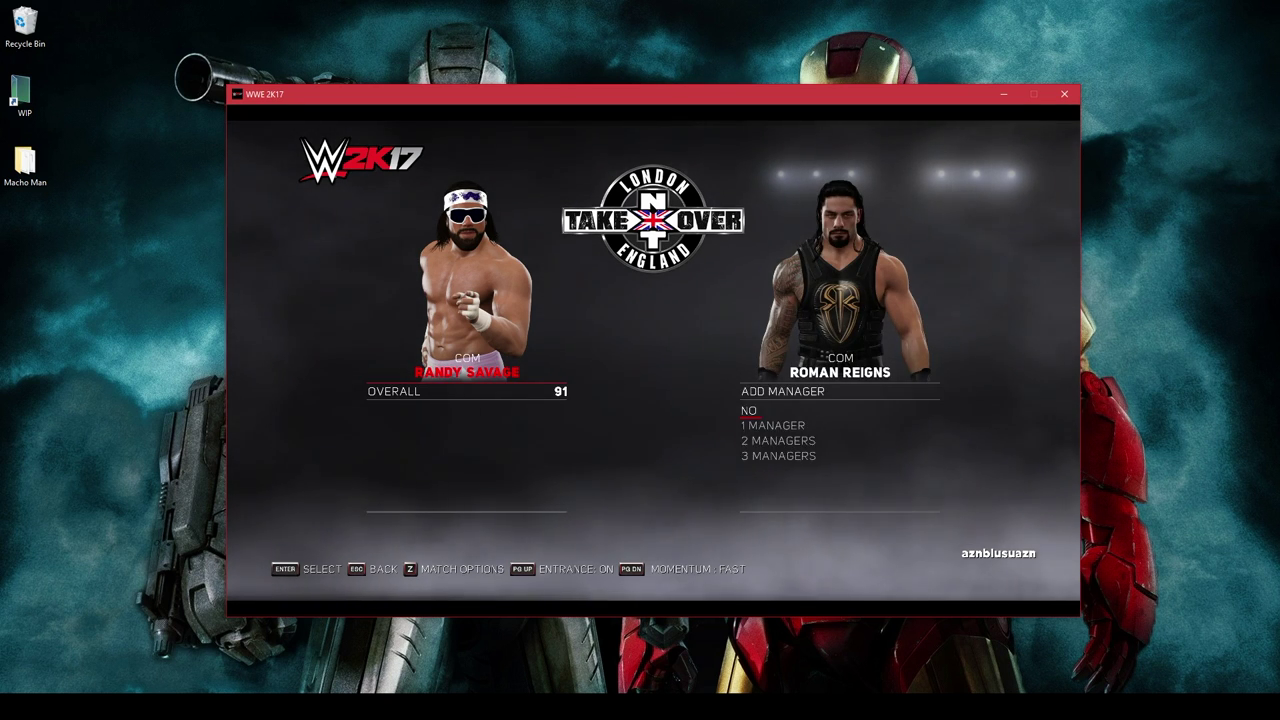
pyautogui.press('Return')
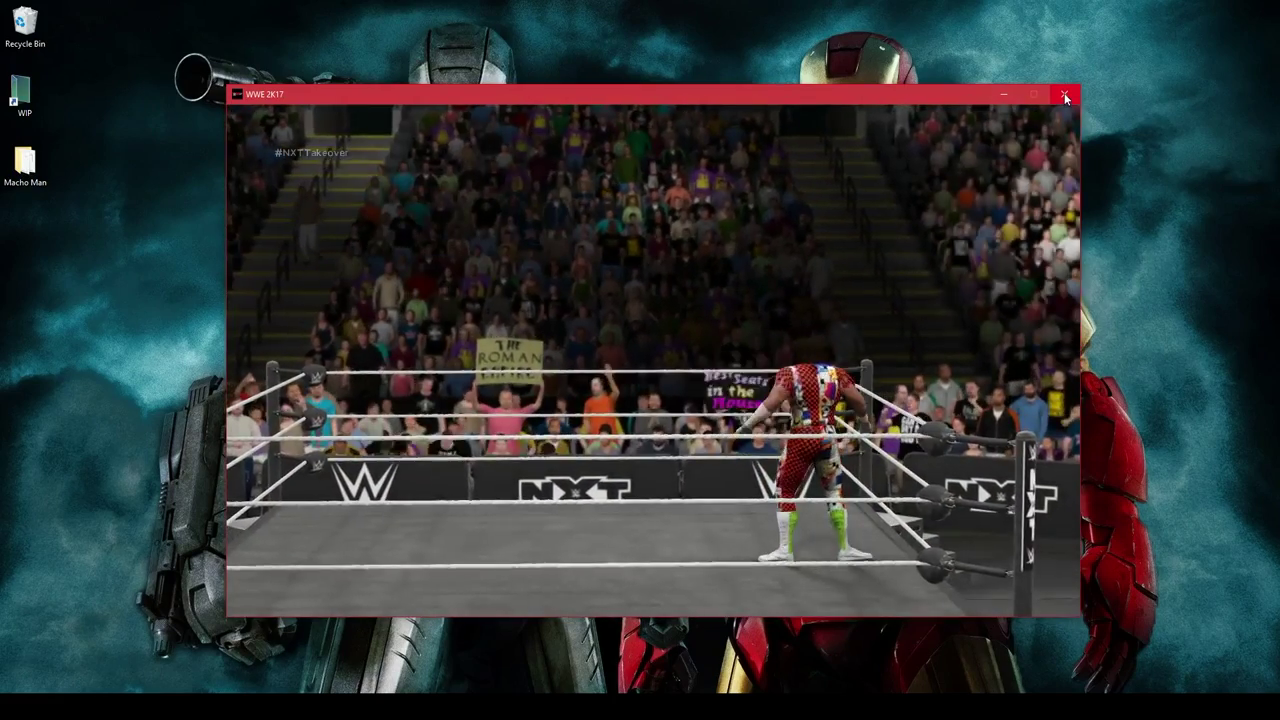
pyautogui.click(1065, 95)
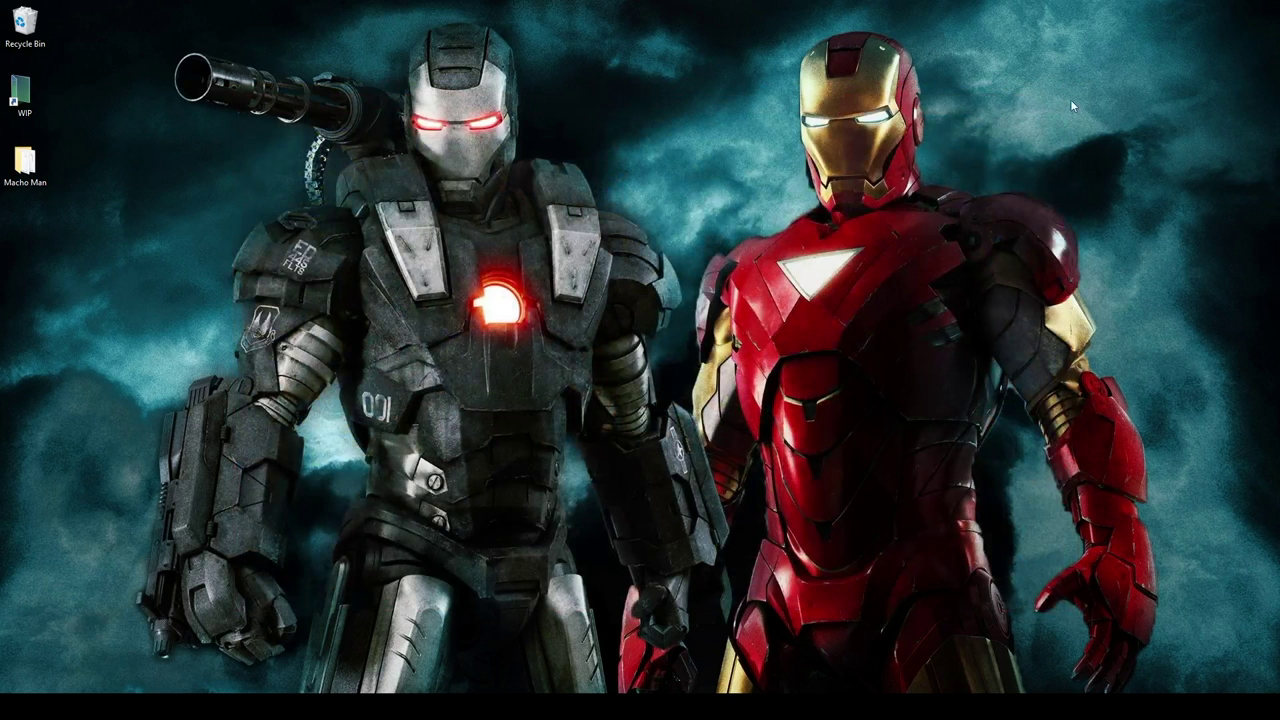